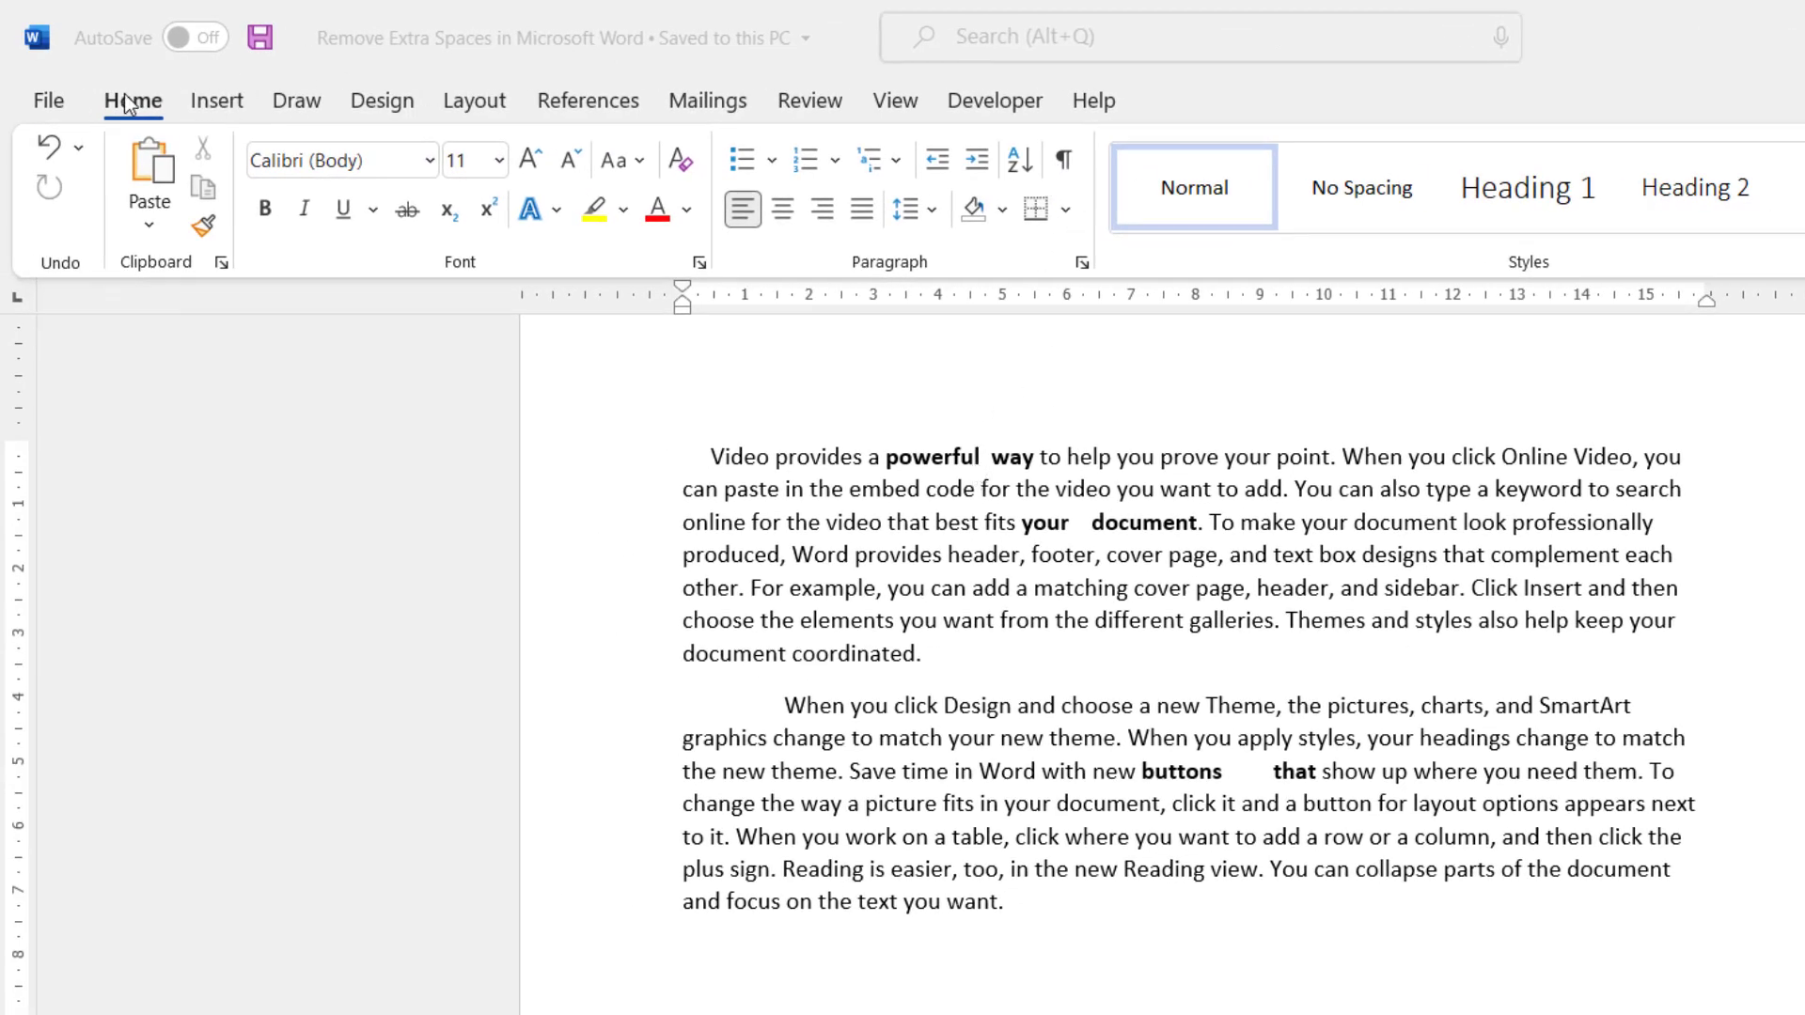
Turn on formatting marks and inspect the extra spaces after 'powerful', in 'your document' and before 'that'.
{"action": "left_click", "coordinate": [1065, 162]}
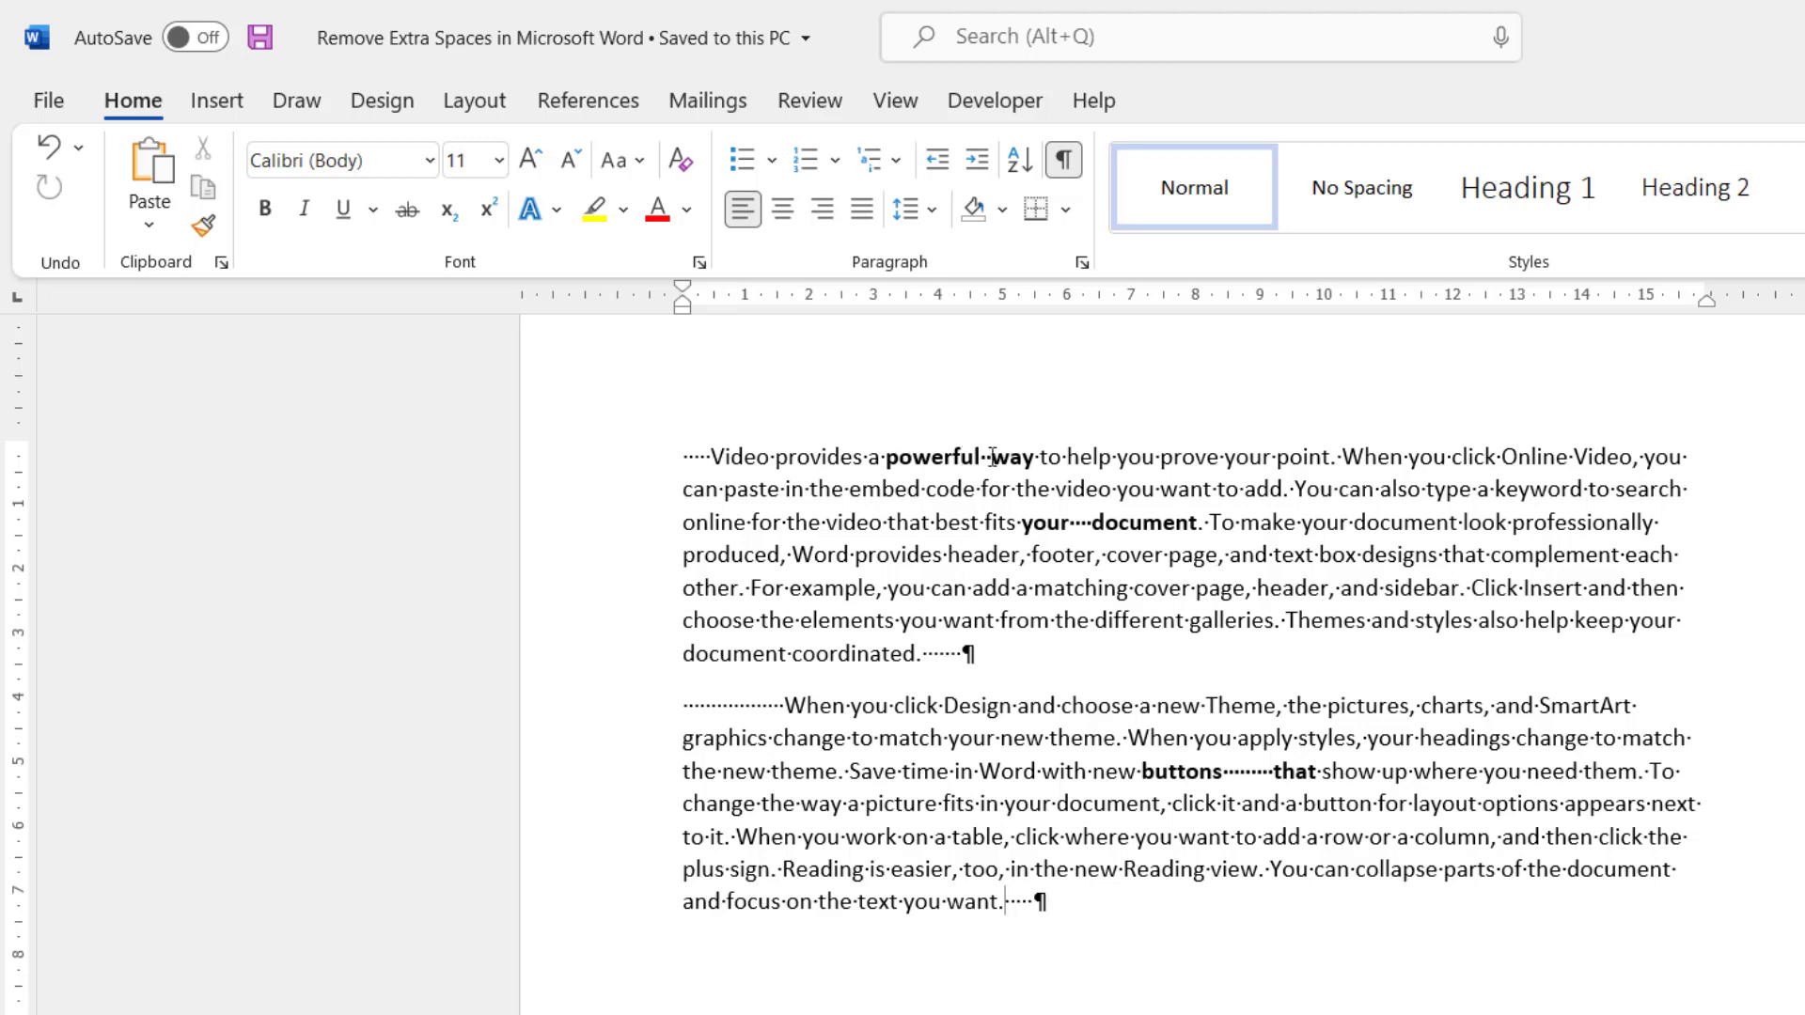
{"action": "left_click_drag", "start_coordinate": [993, 458], "coordinate": [980, 458]}
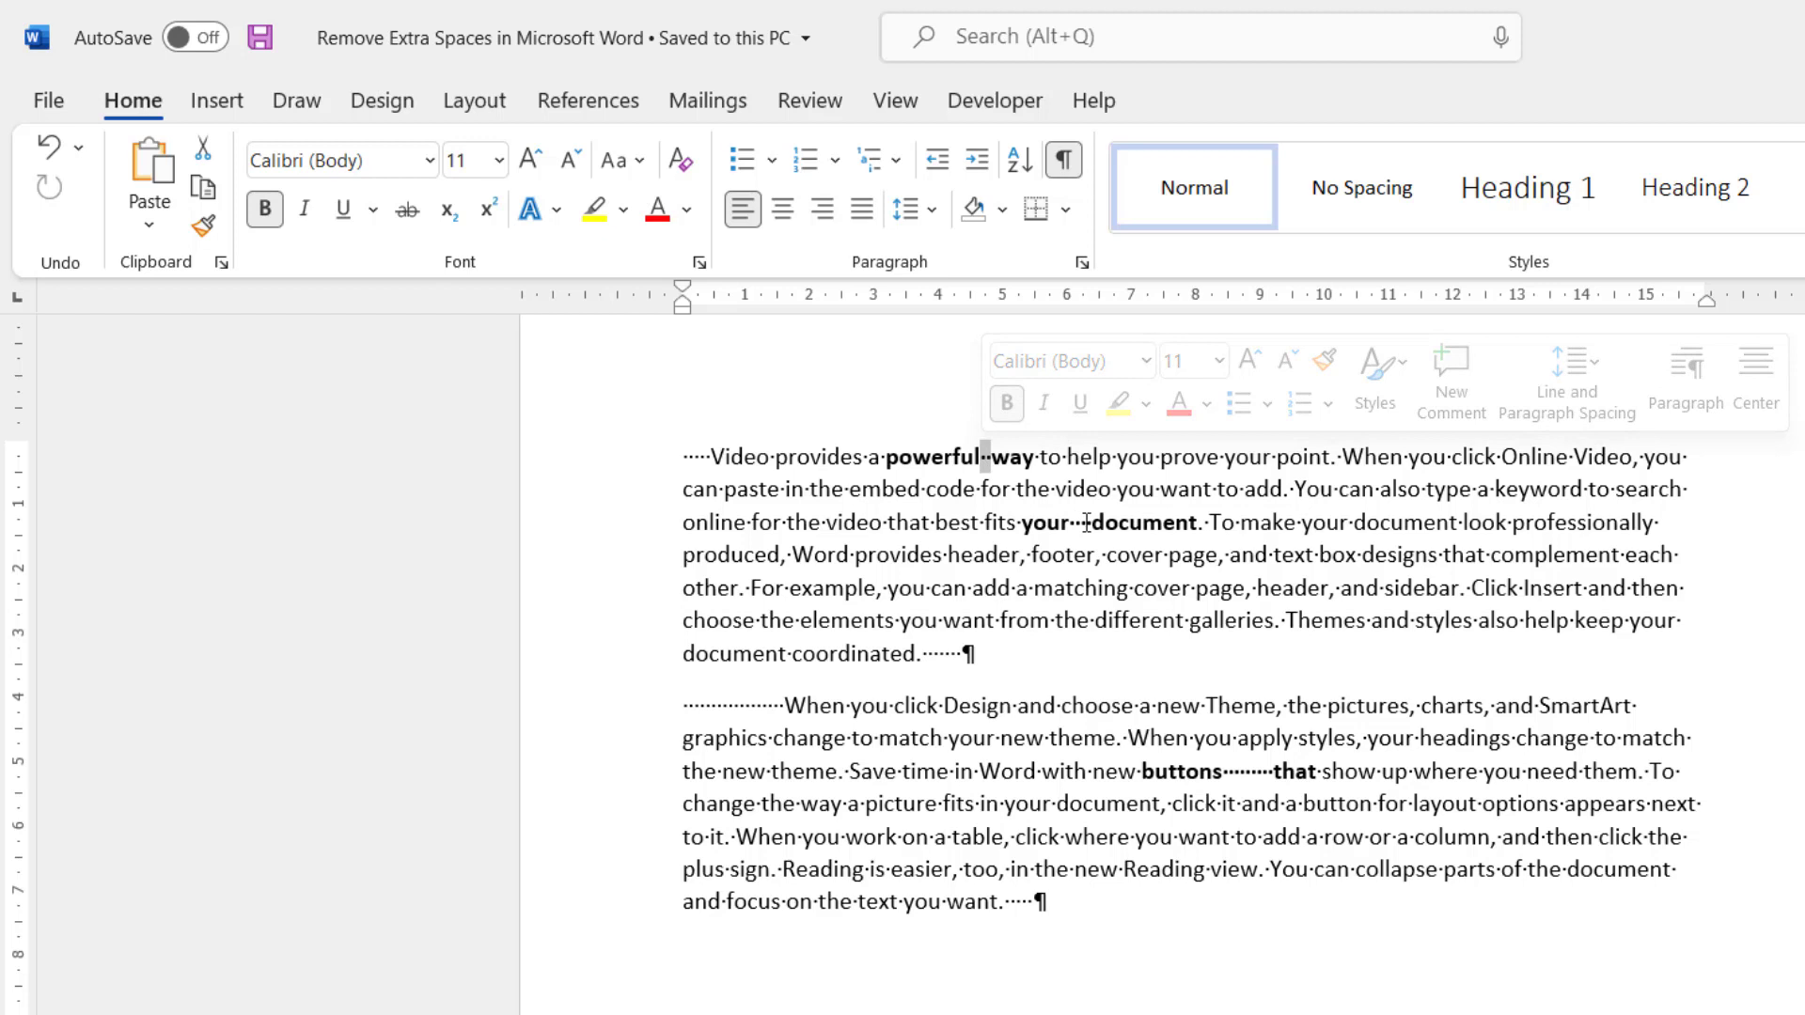
{"action": "left_click_drag", "start_coordinate": [1090, 523], "coordinate": [1075, 523]}
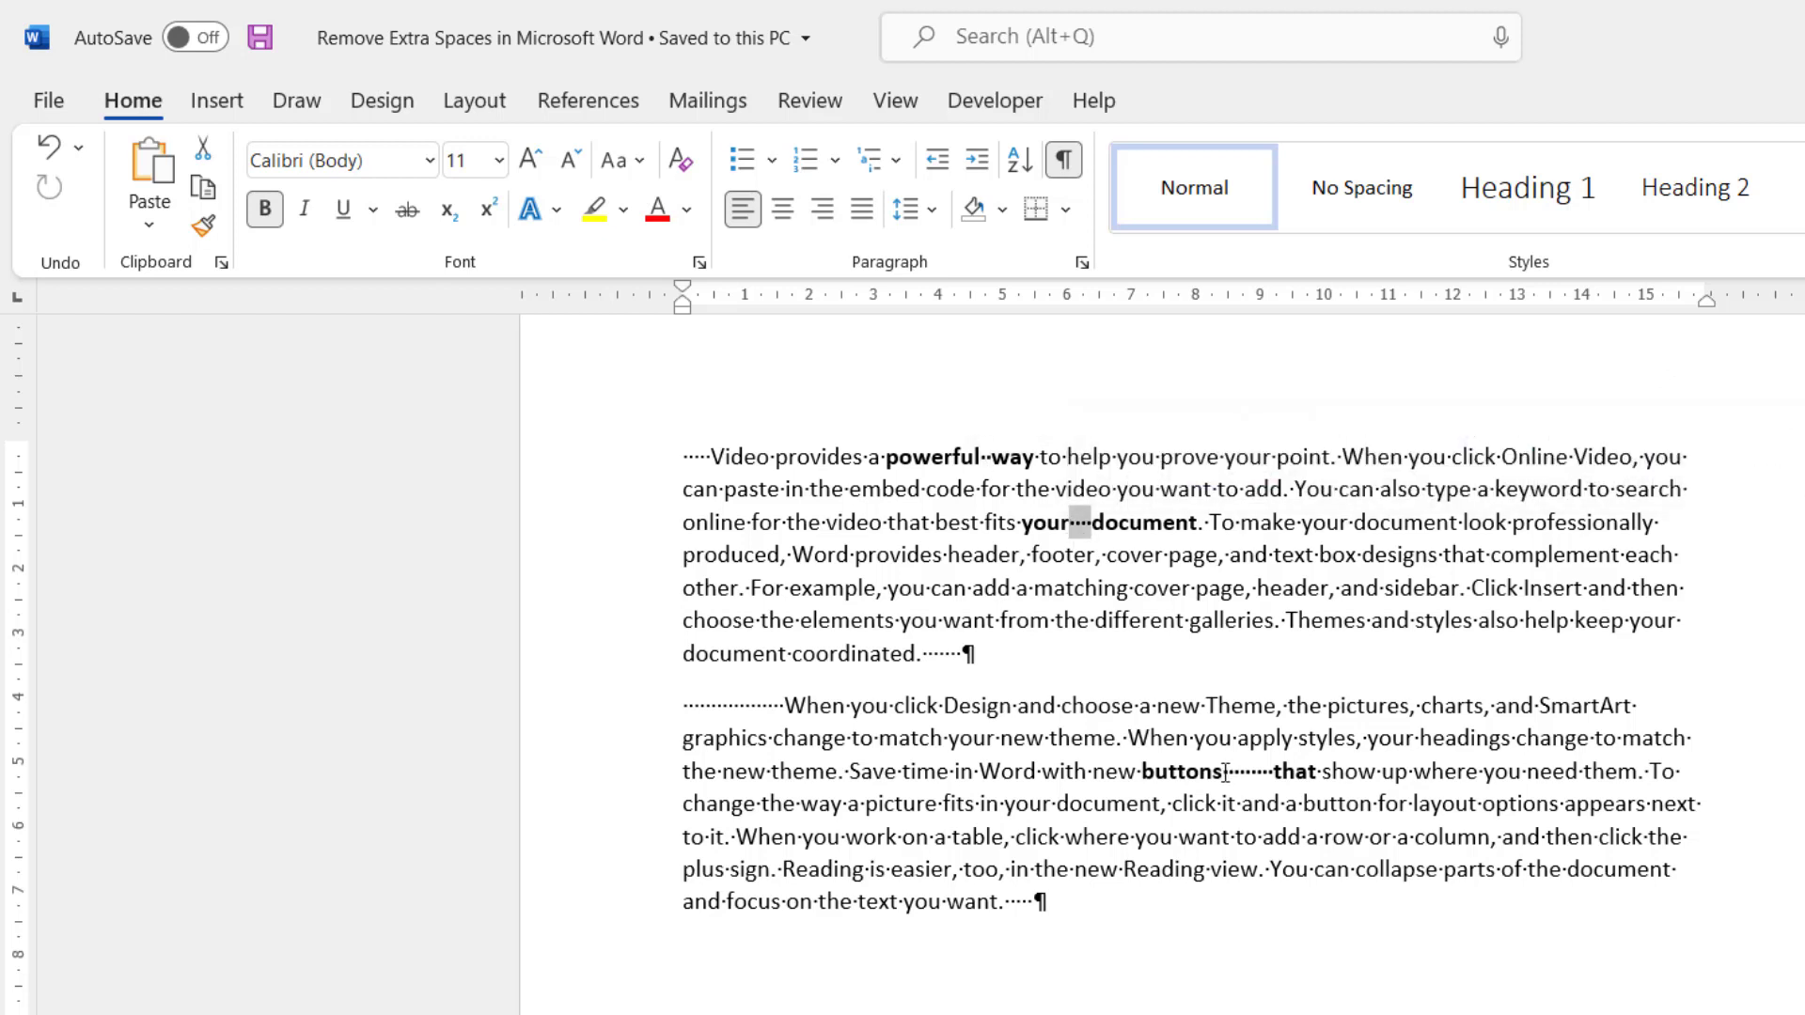
{"action": "left_click_drag", "start_coordinate": [1222, 772], "coordinate": [1275, 772]}
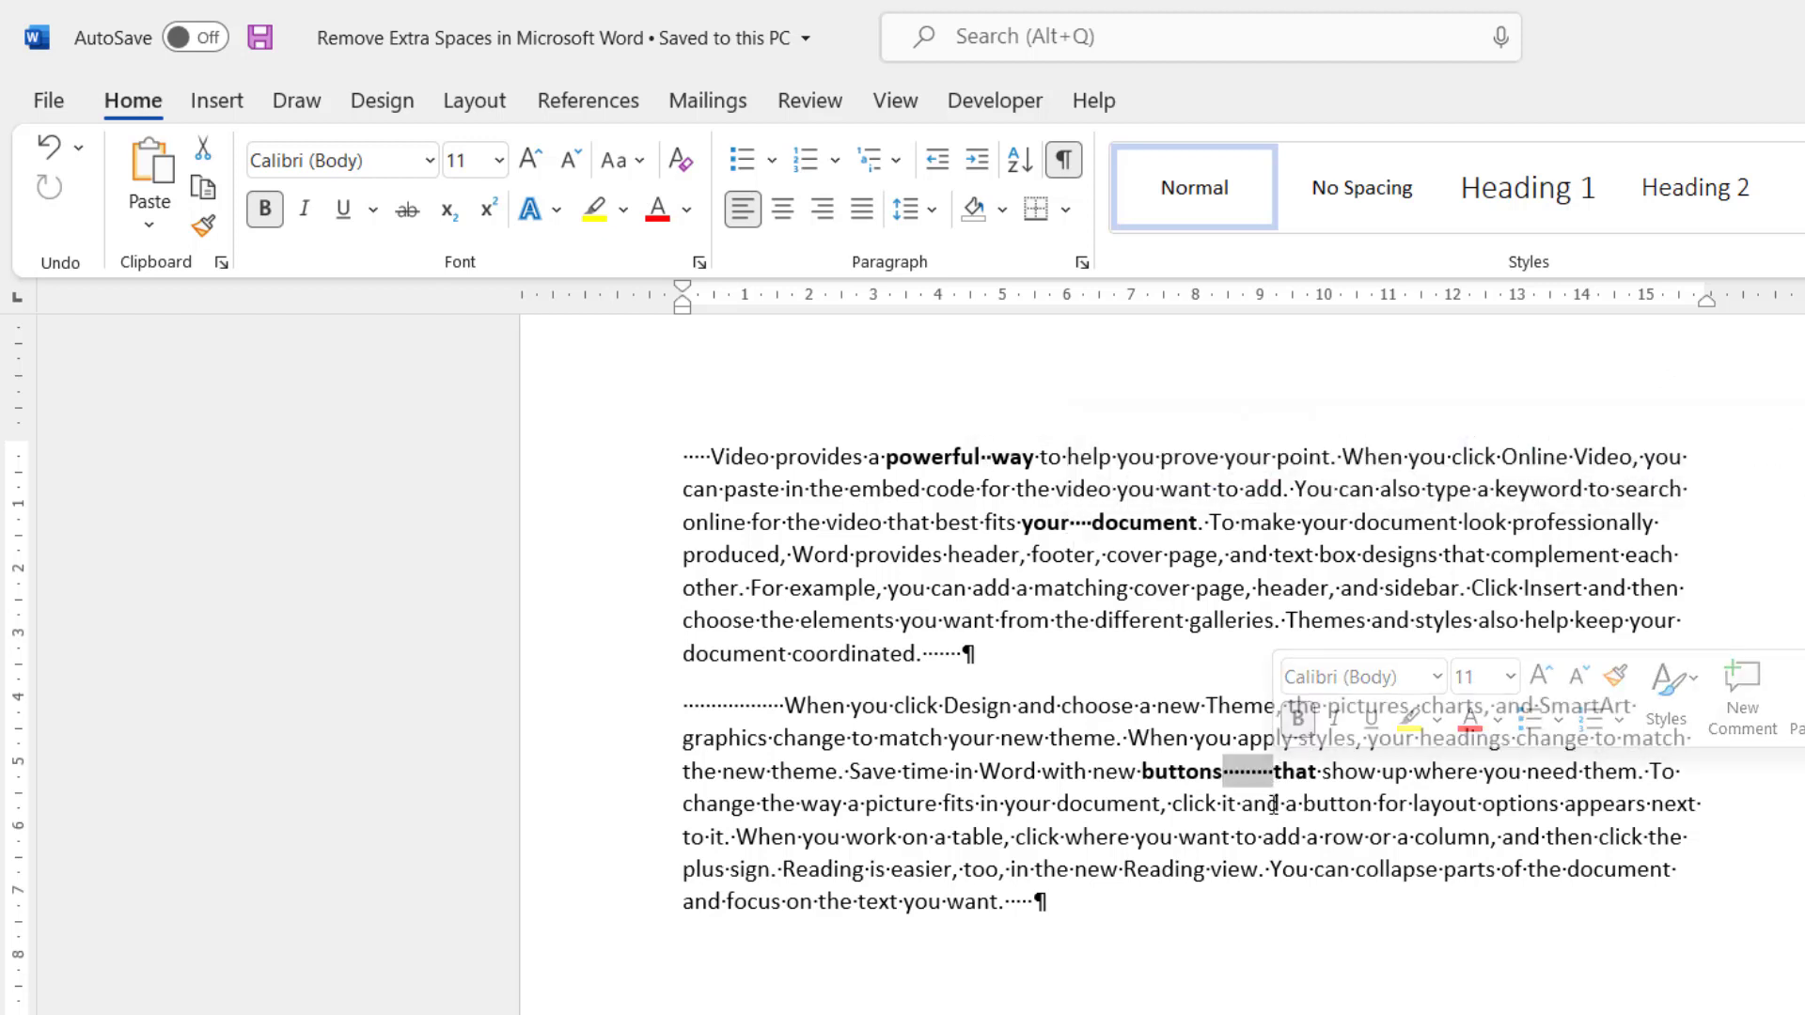
{"action": "left_click_drag", "start_coordinate": [994, 455], "coordinate": [984, 455]}
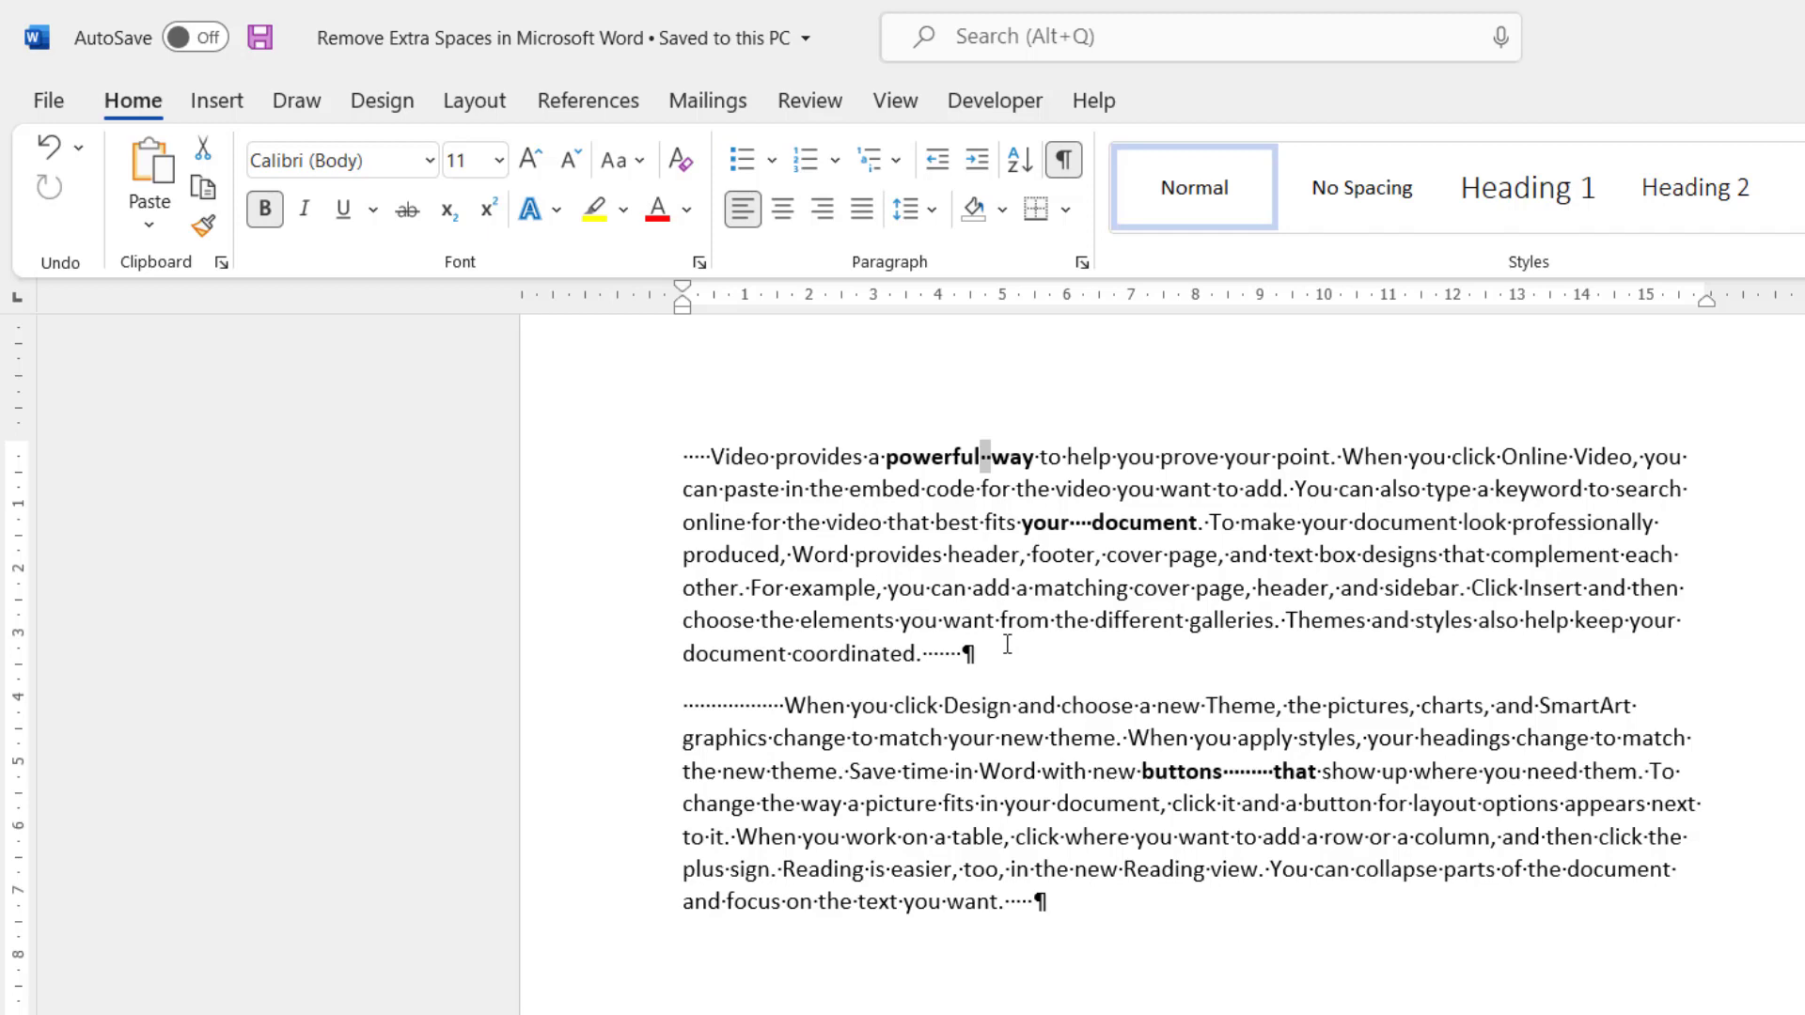
Replace every whitespace run (^w) with a single space throughout the document, making 219 replacements.
{"action": "scroll", "coordinate": [1034, 653], "scroll_direction": "up", "scroll_amount": 1}
{"action": "left_click", "coordinate": [1096, 668]}
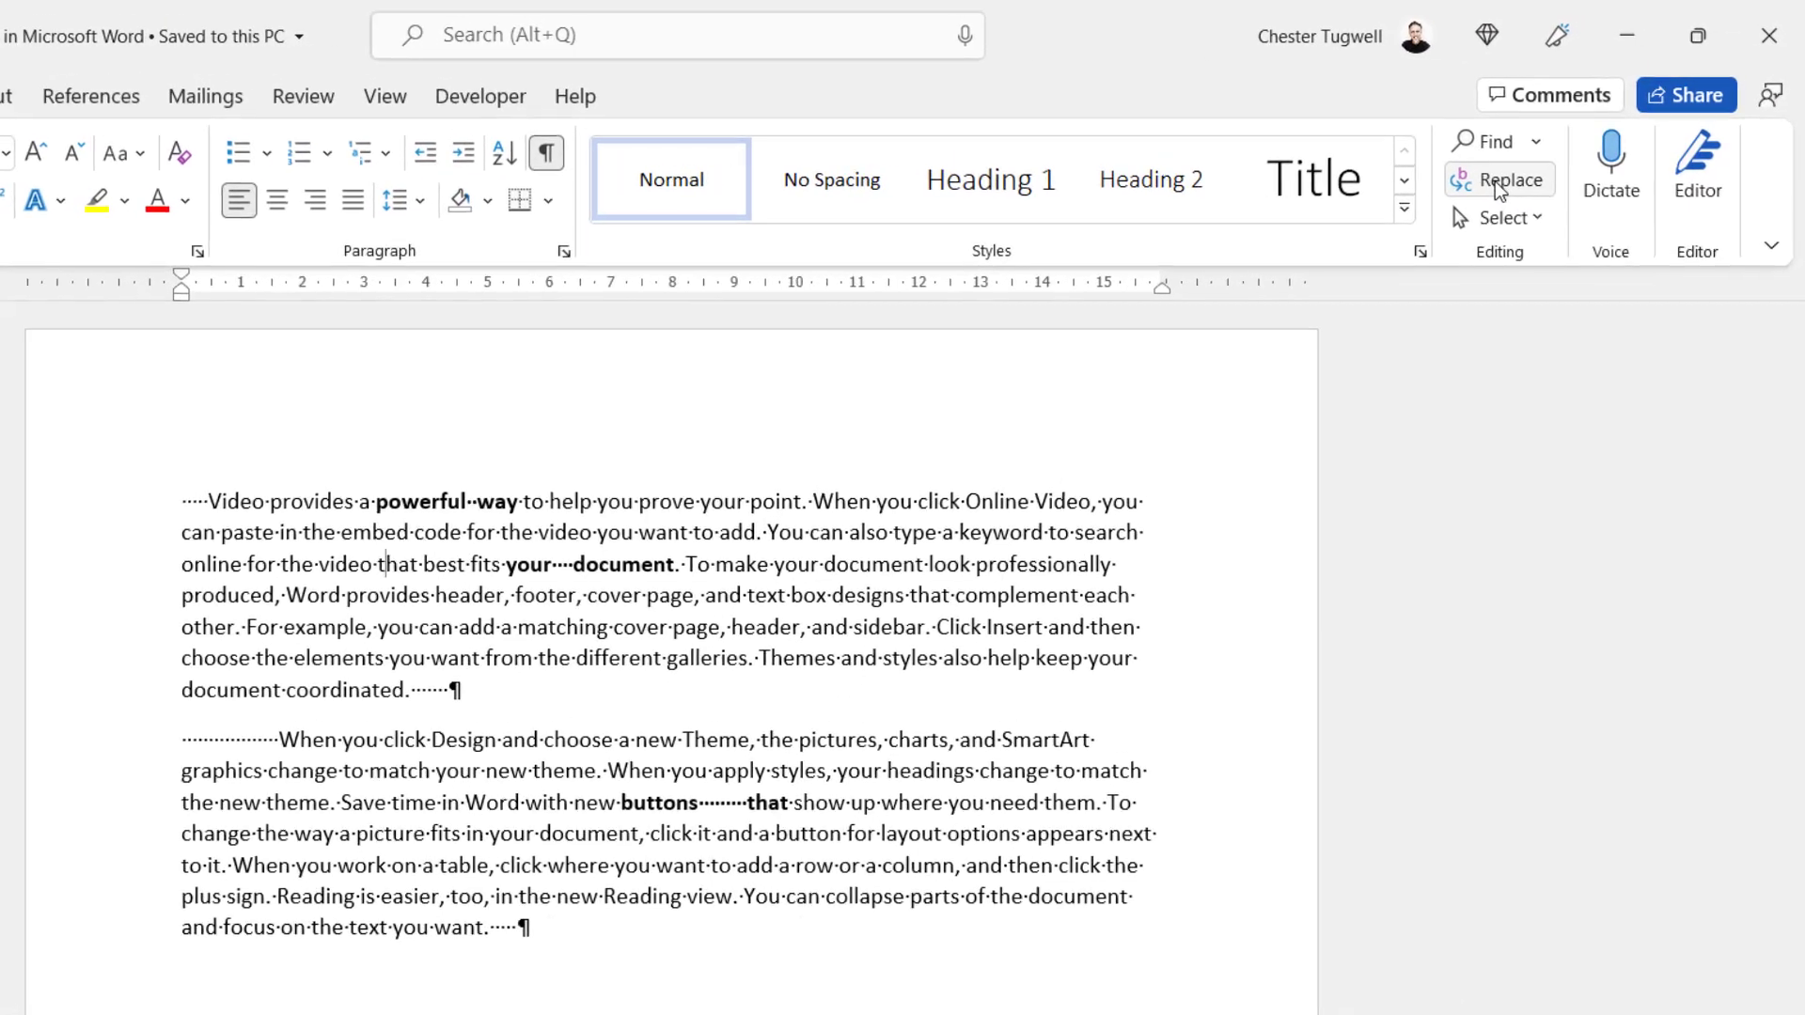
{"action": "left_click", "coordinate": [1500, 183]}
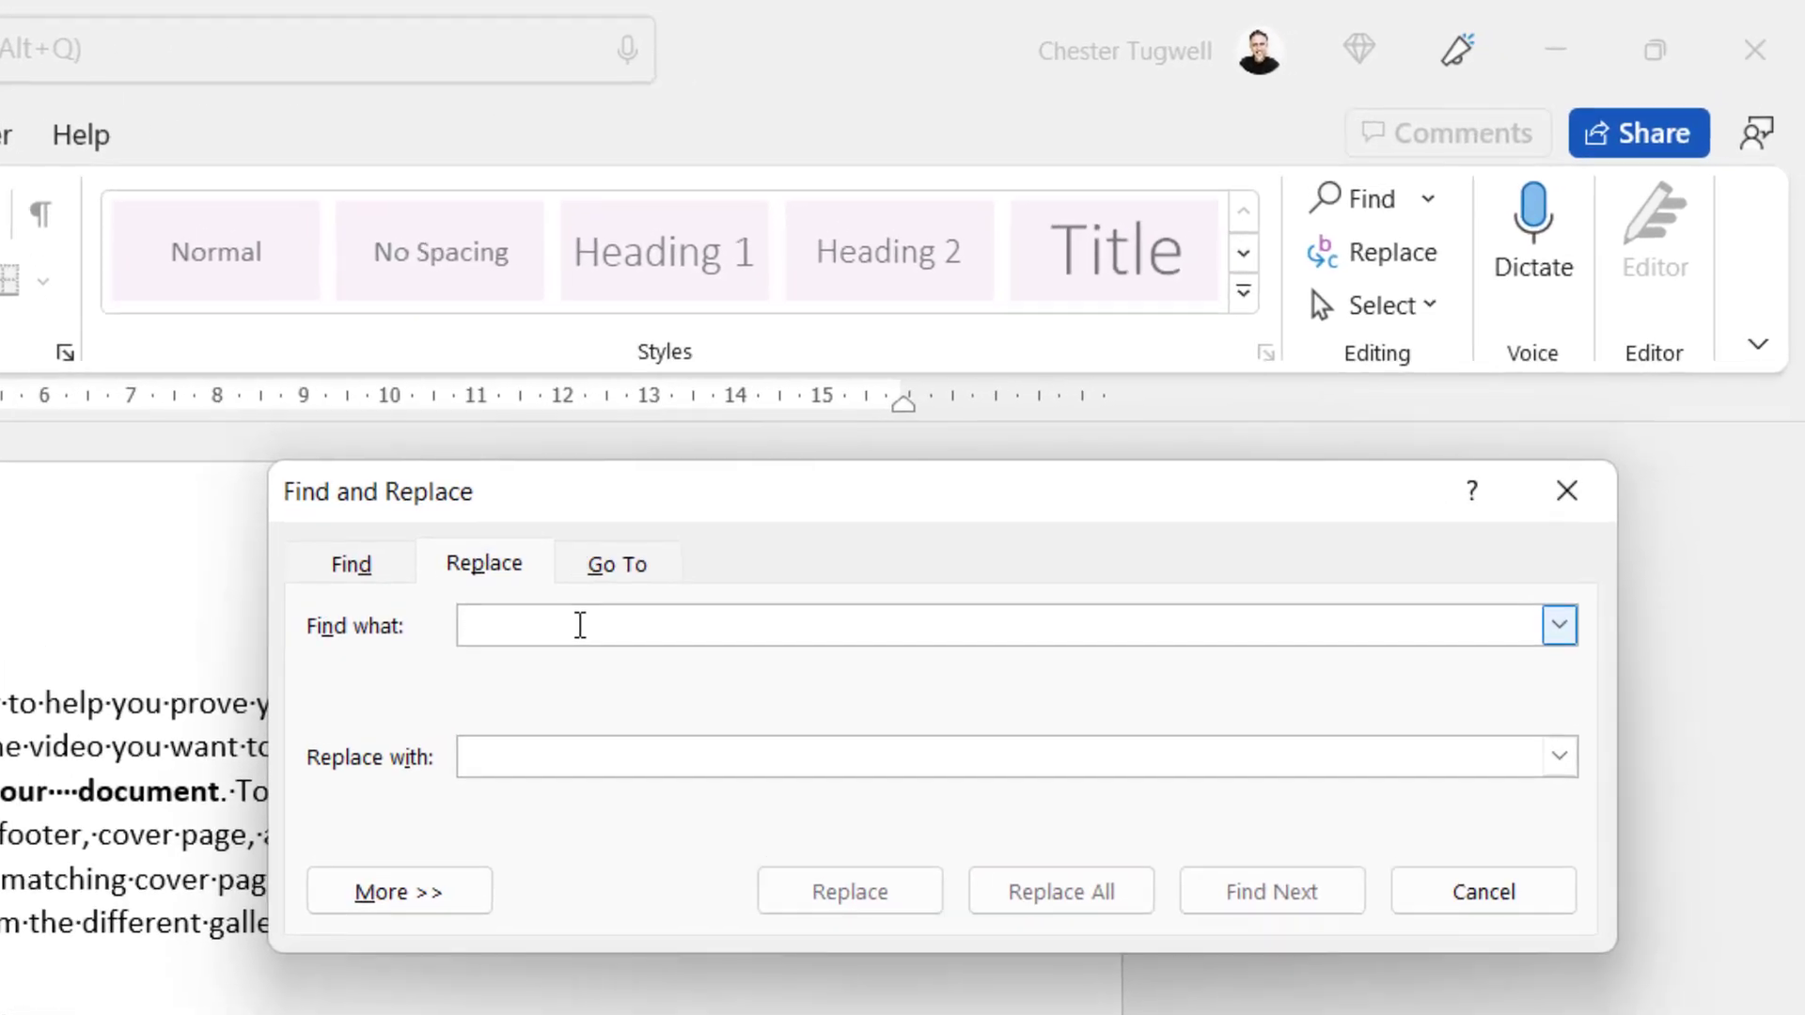
{"action": "type", "text": "^"}
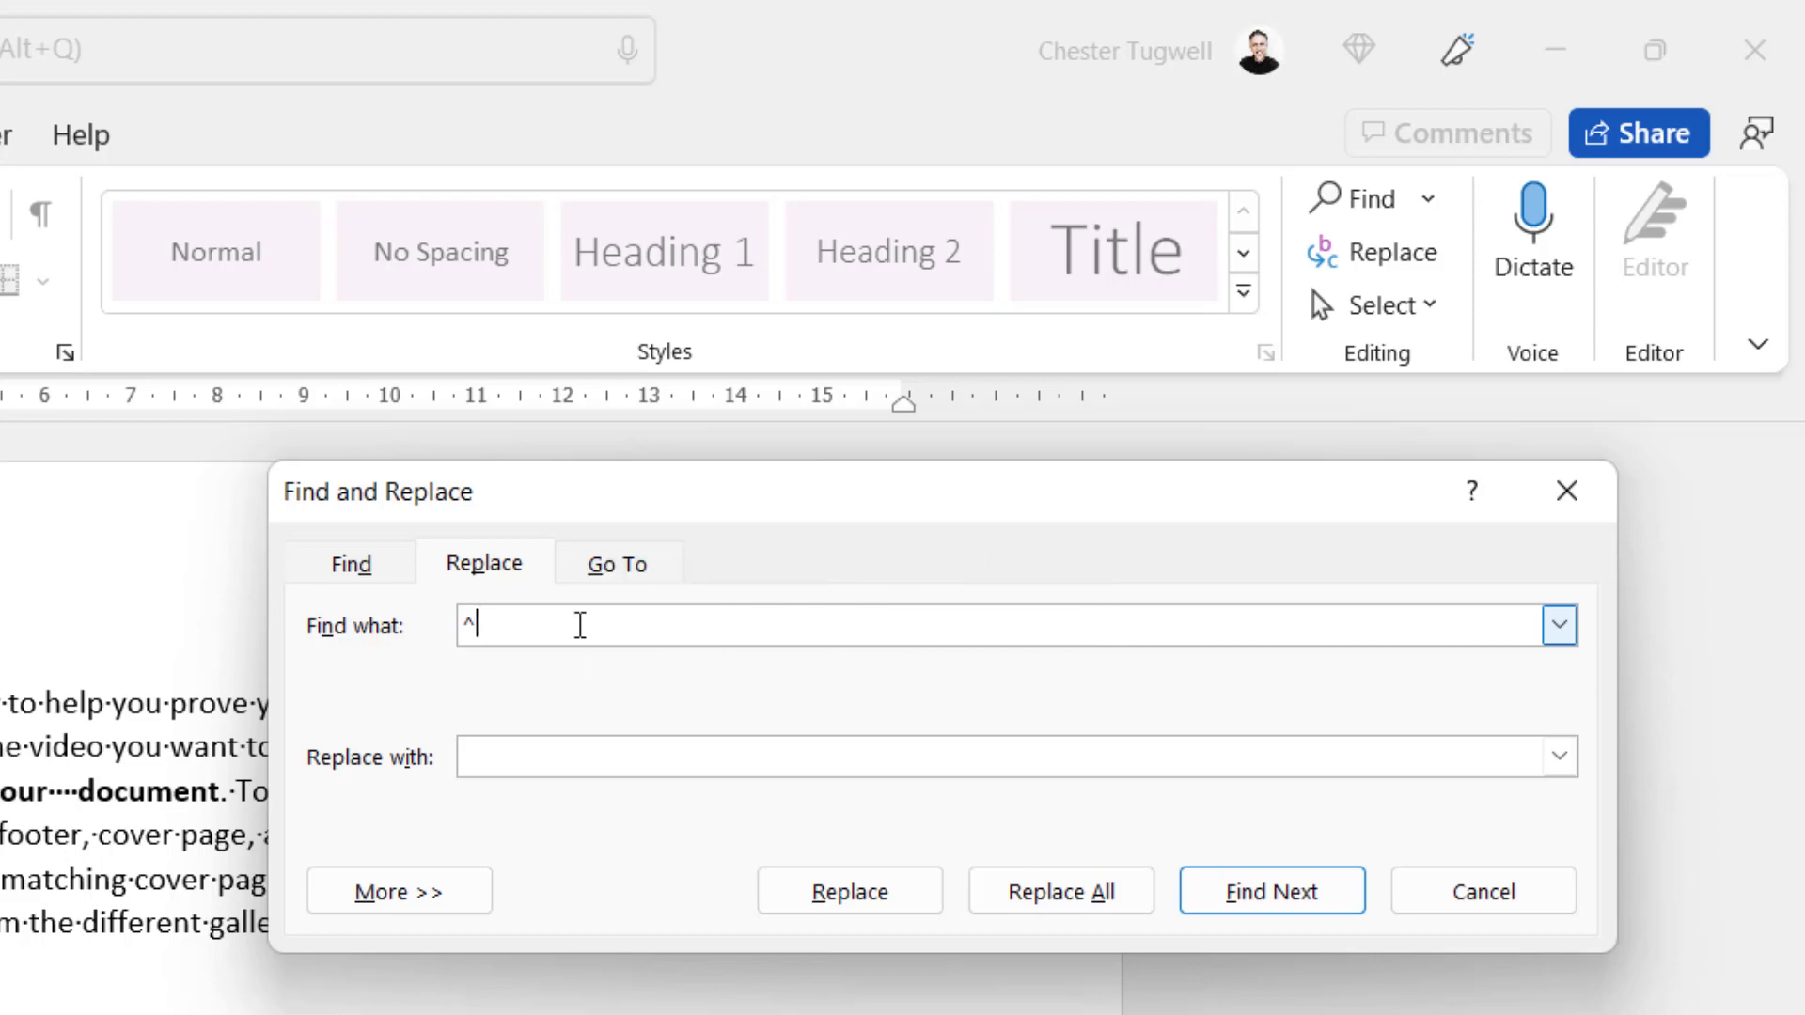
{"action": "type", "text": "w"}
{"action": "left_click", "coordinate": [494, 760]}
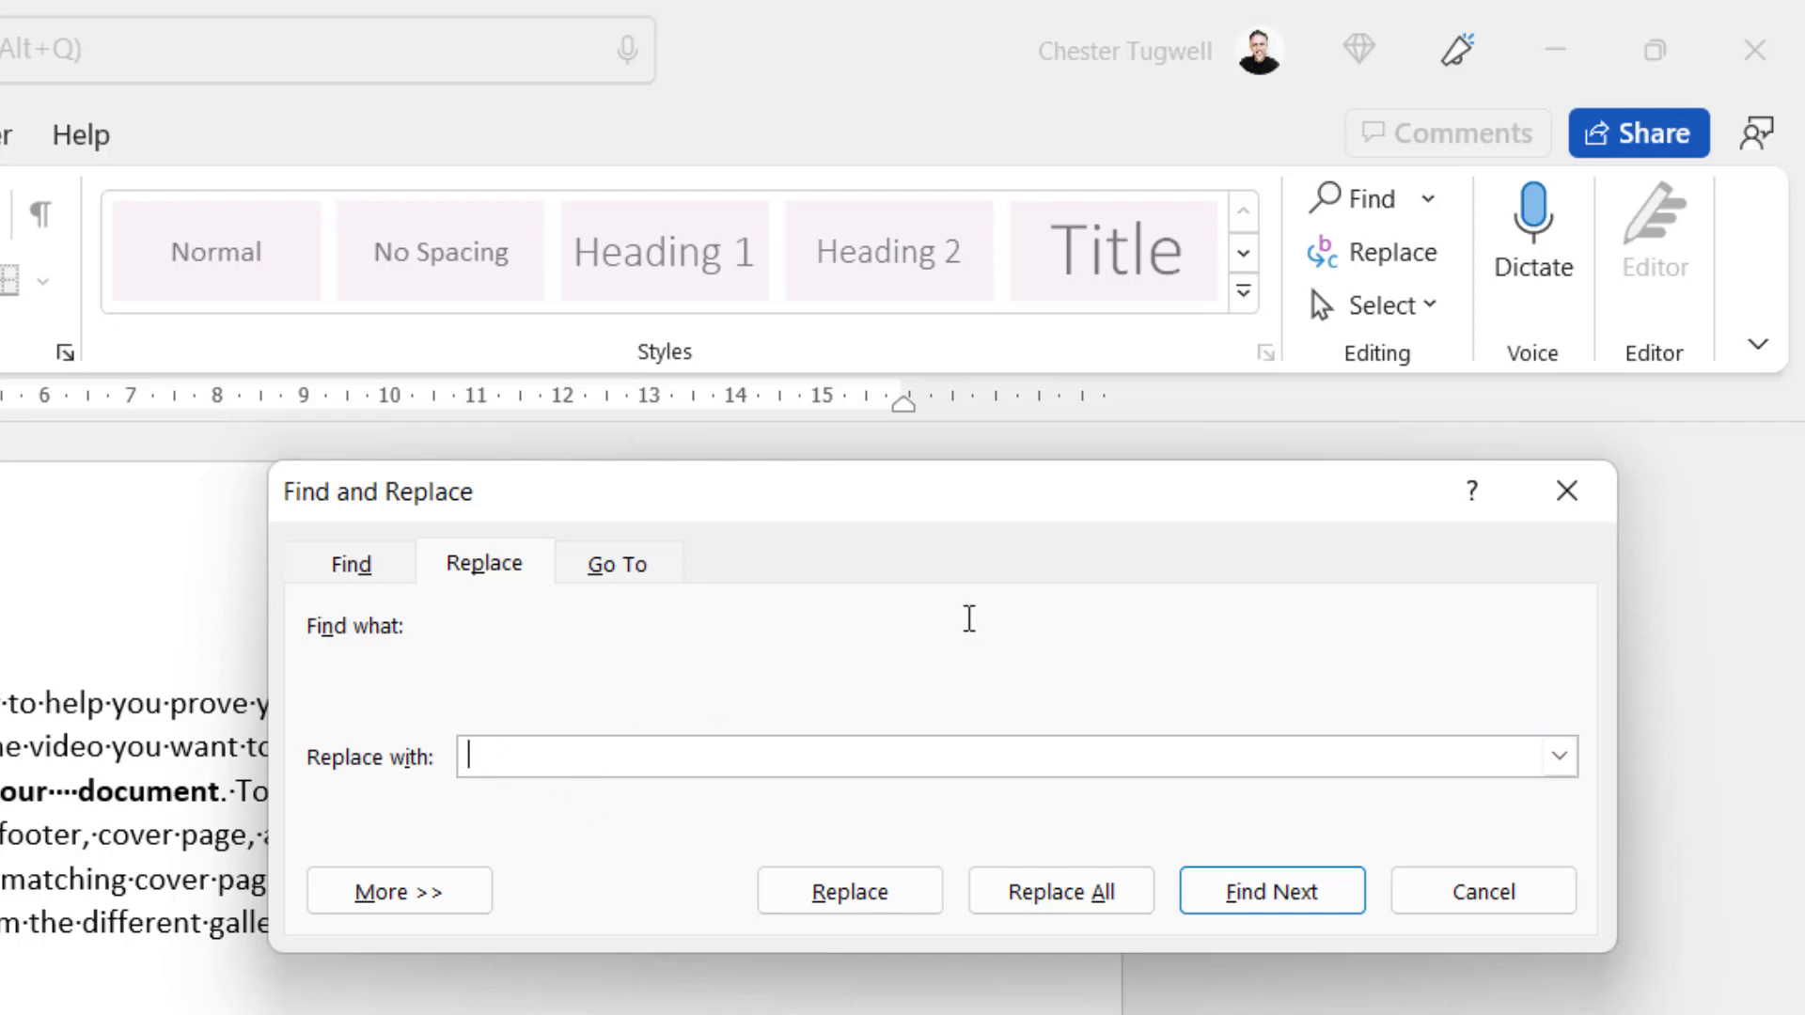
{"action": "left_click", "coordinate": [1059, 891]}
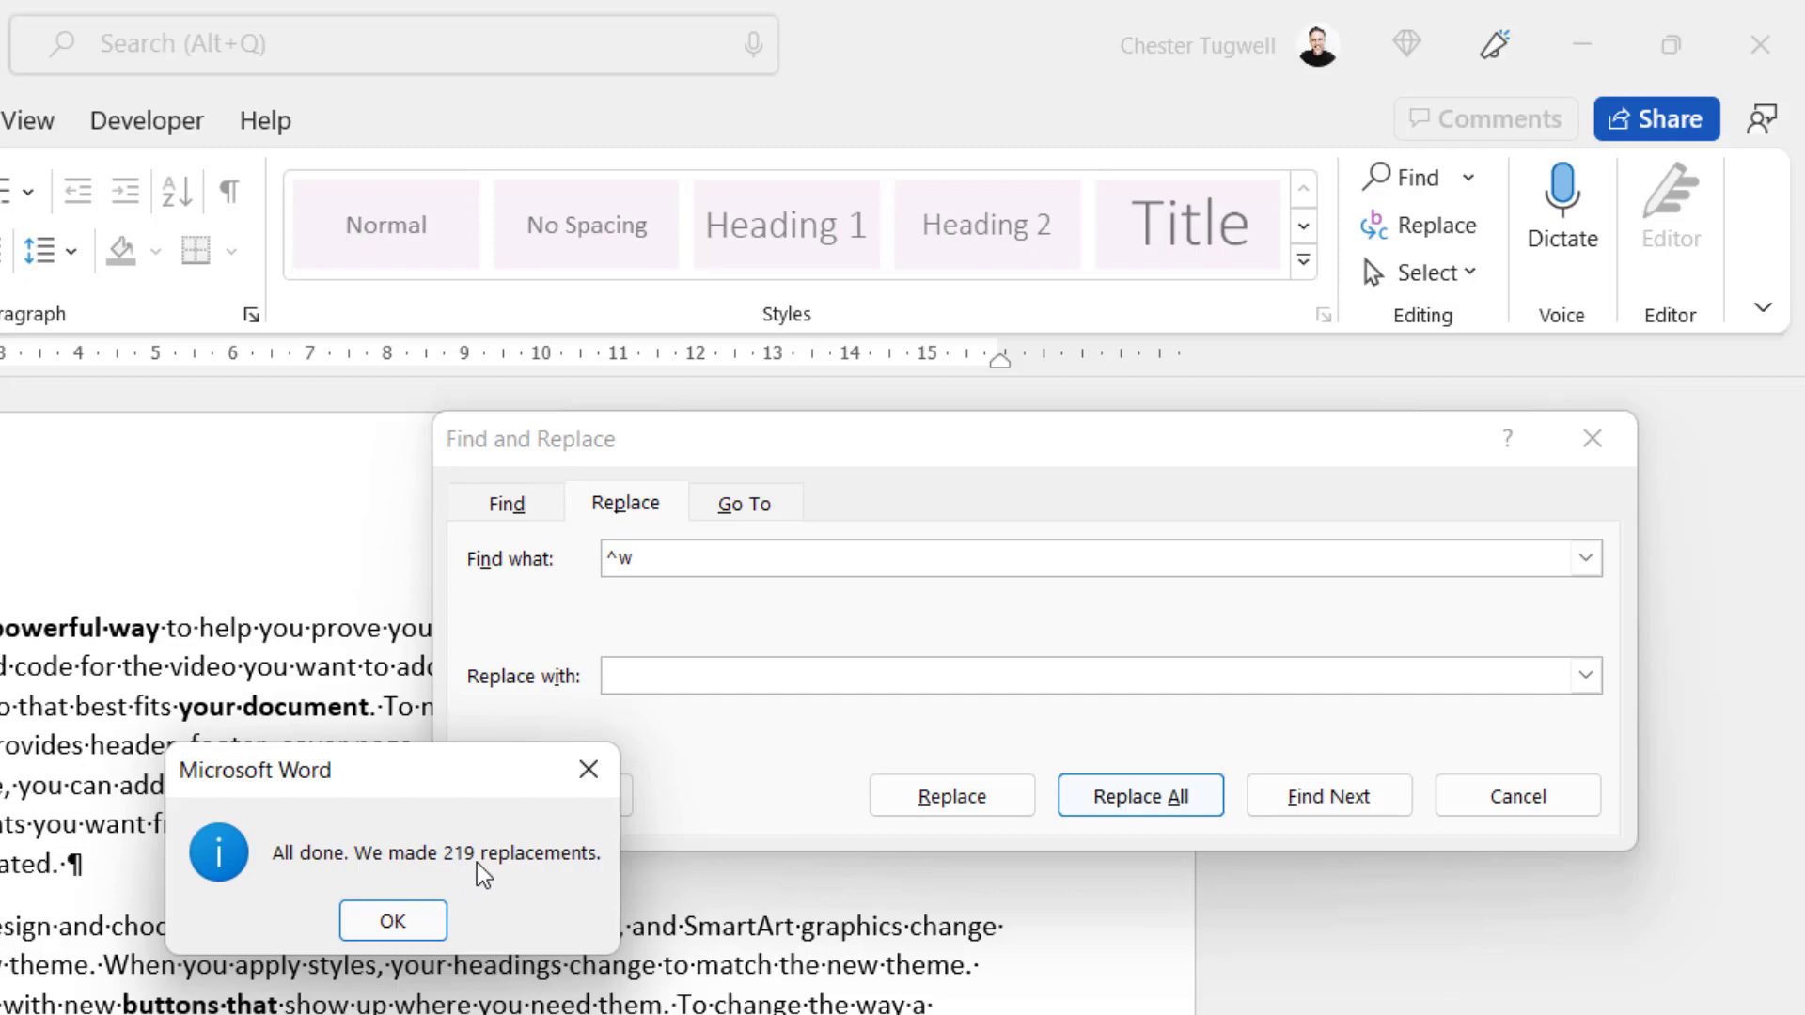
{"action": "left_click", "coordinate": [393, 920]}
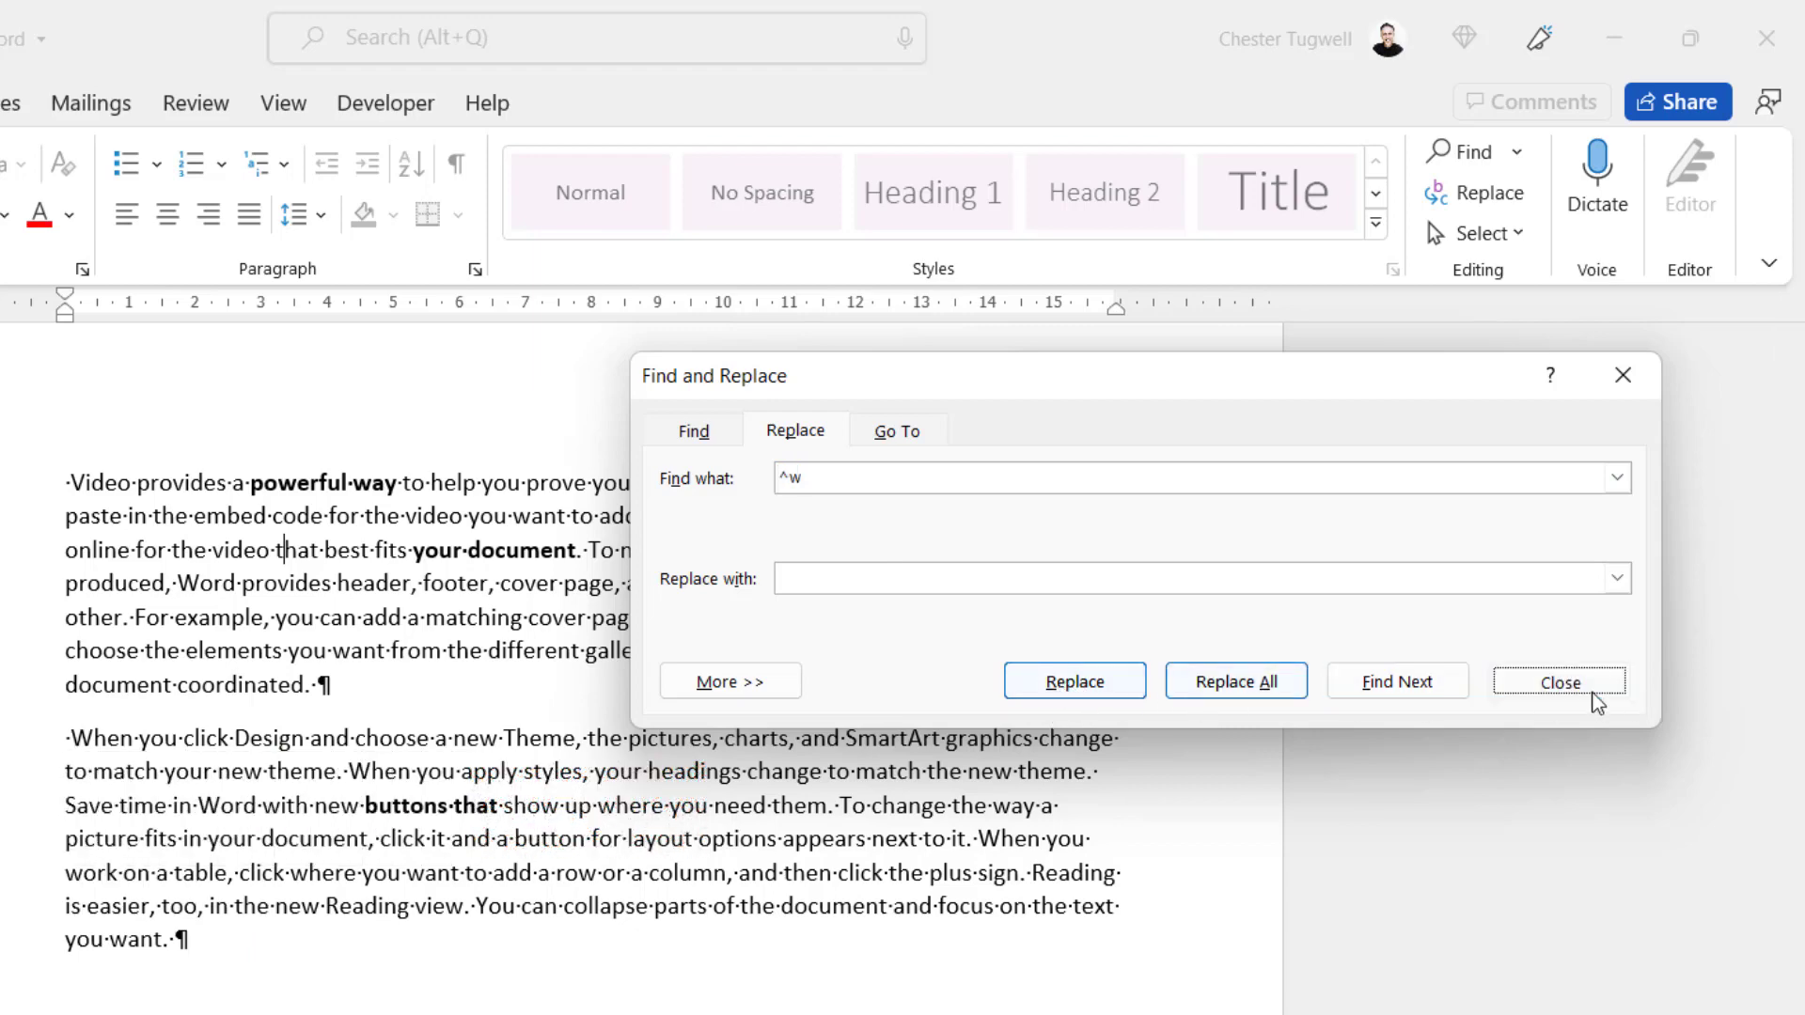
Undo the Replace All, then replace whitespace matches one by one through the double space after 'powerful'.
{"action": "left_click", "coordinate": [1558, 682]}
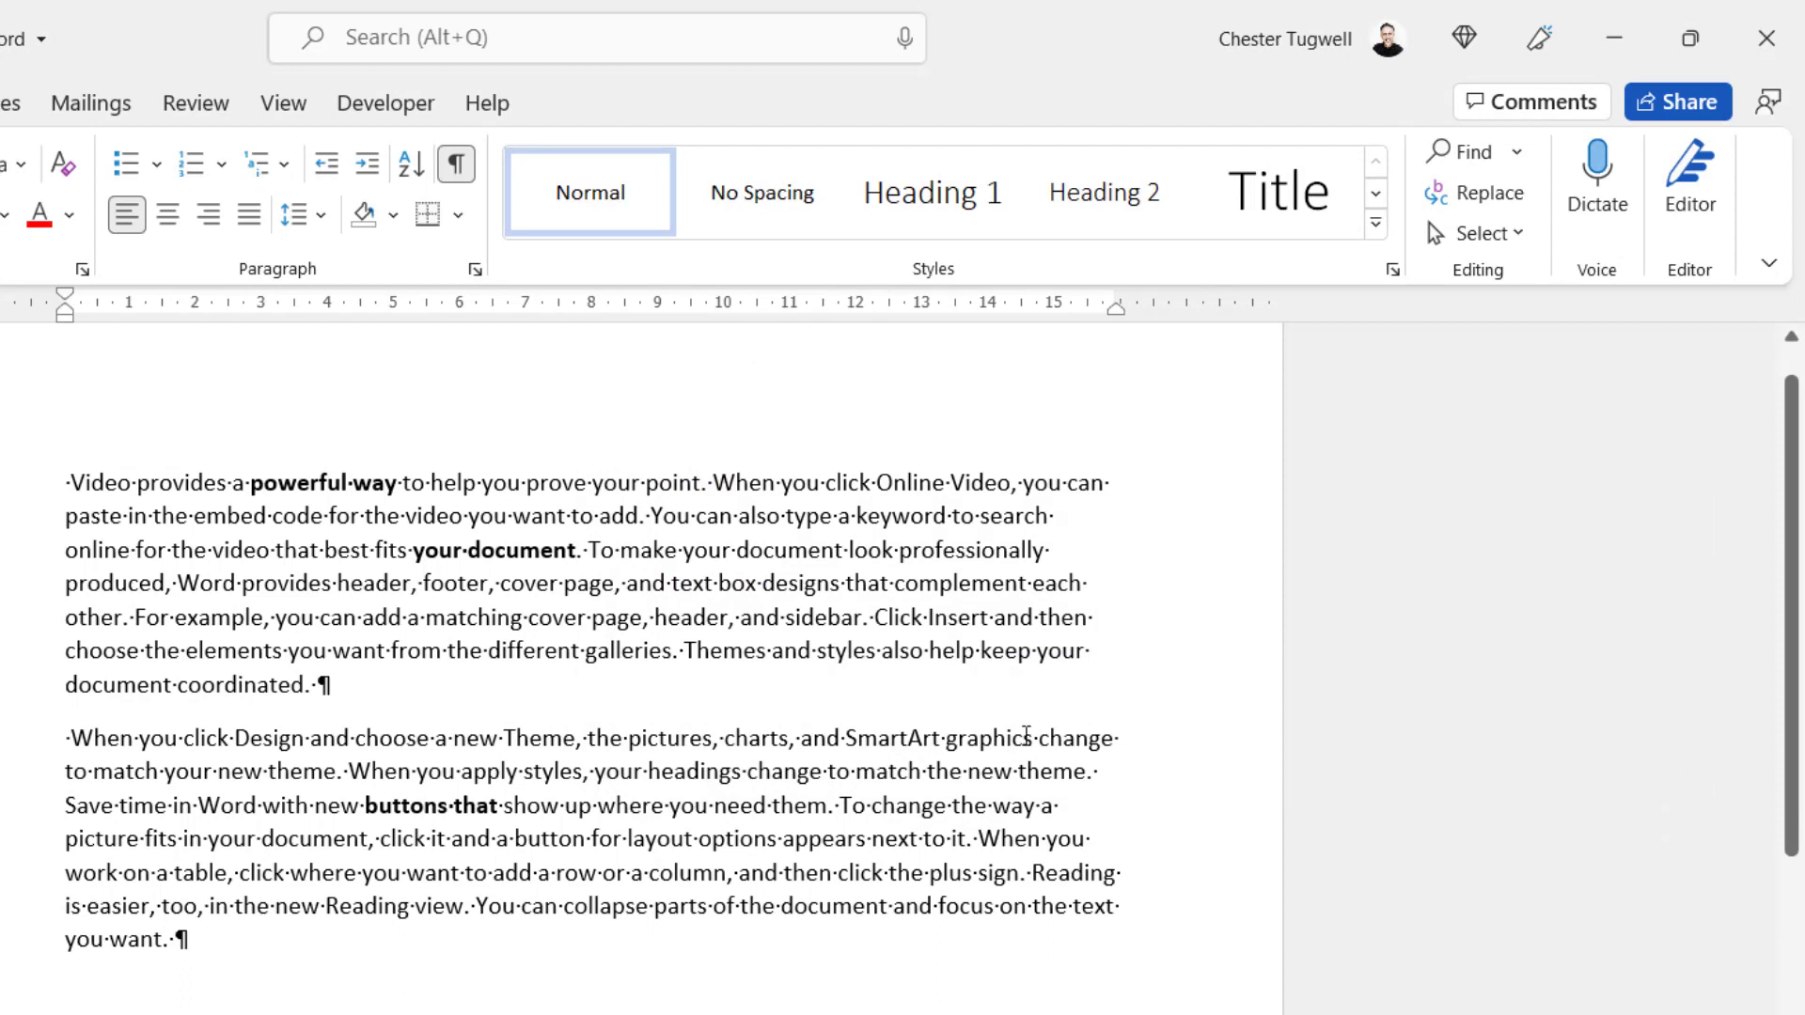
{"action": "key", "text": "ctrl+z"}
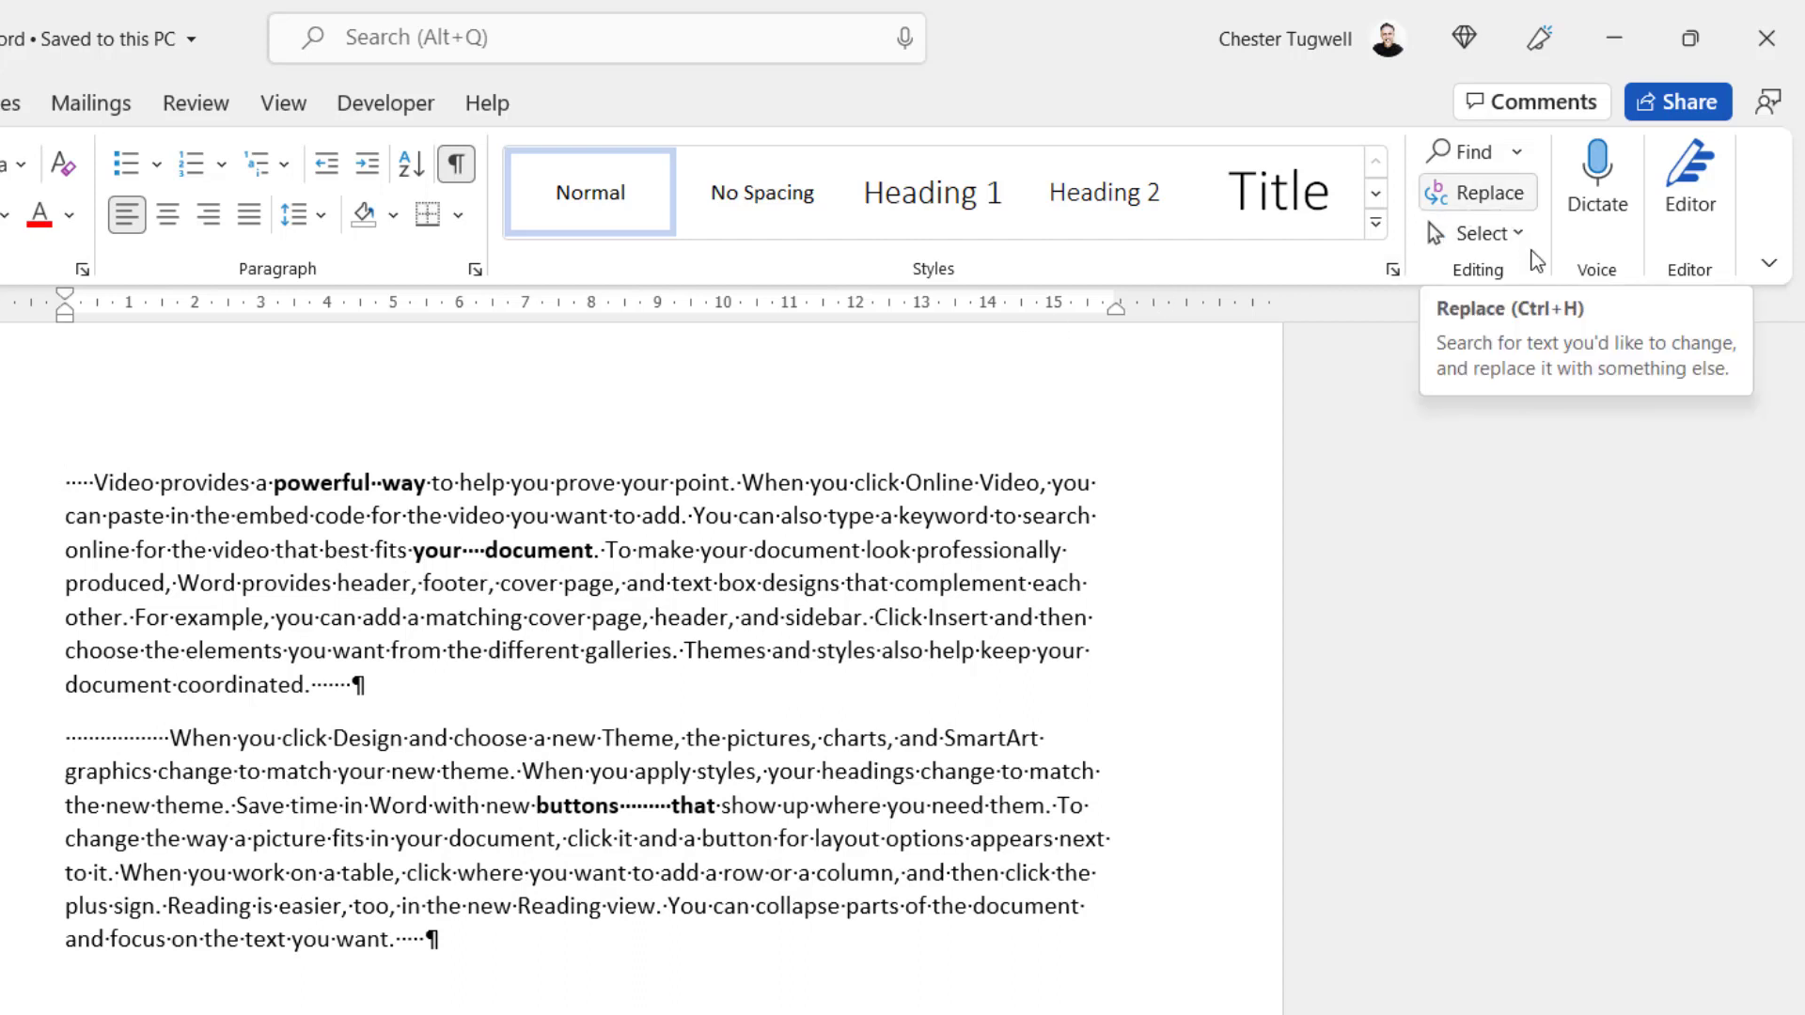
{"action": "key", "text": "ctrl+h"}
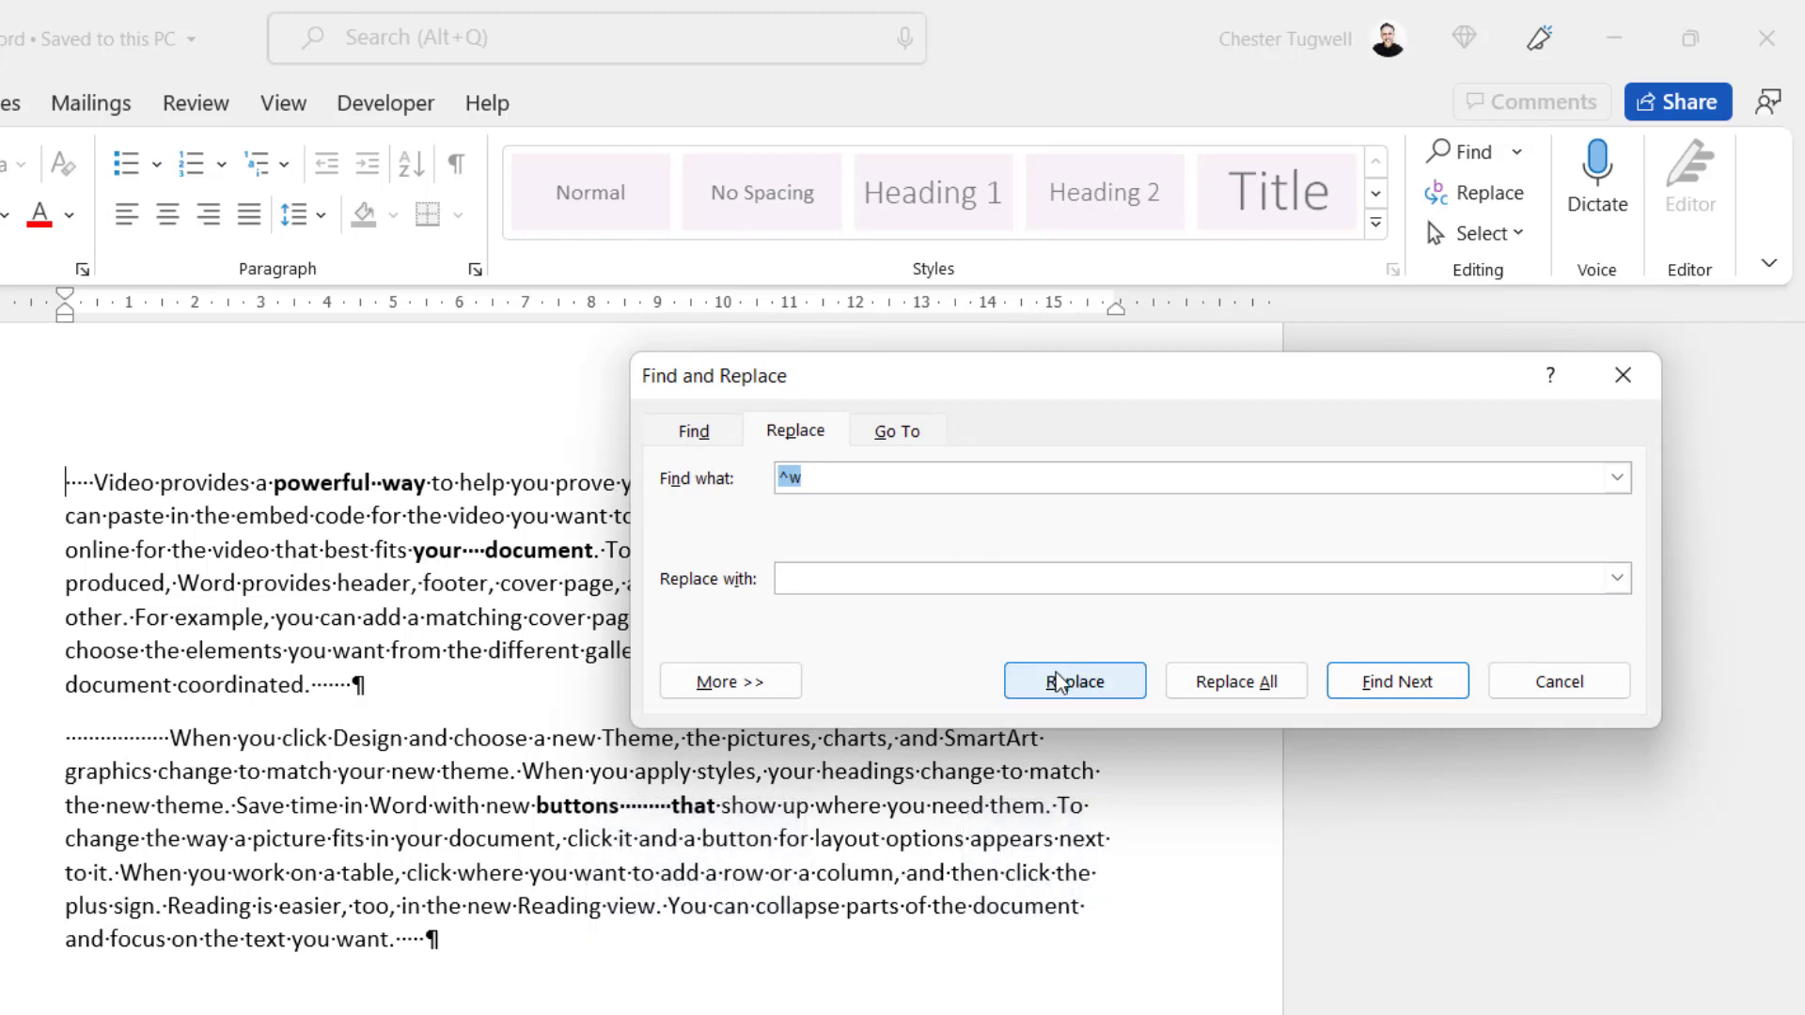
{"action": "left_click", "coordinate": [1063, 685]}
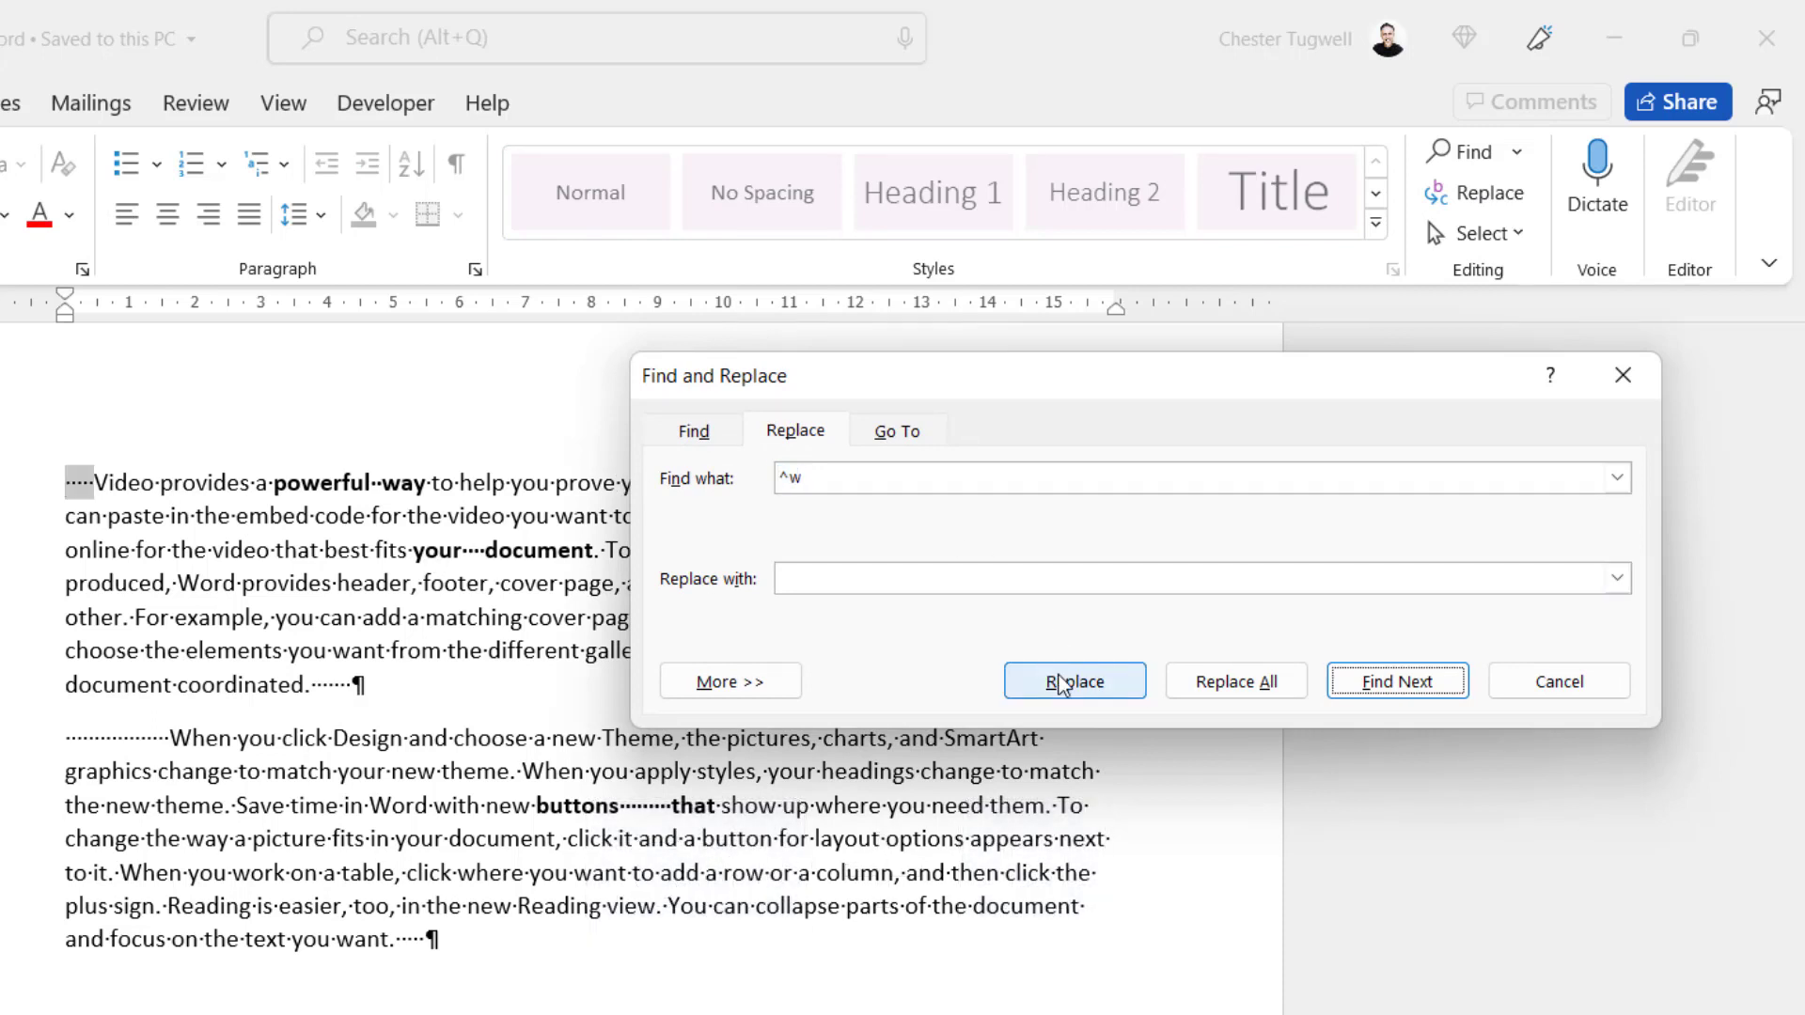
{"action": "left_click", "coordinate": [1062, 685]}
{"action": "left_click", "coordinate": [1062, 685]}
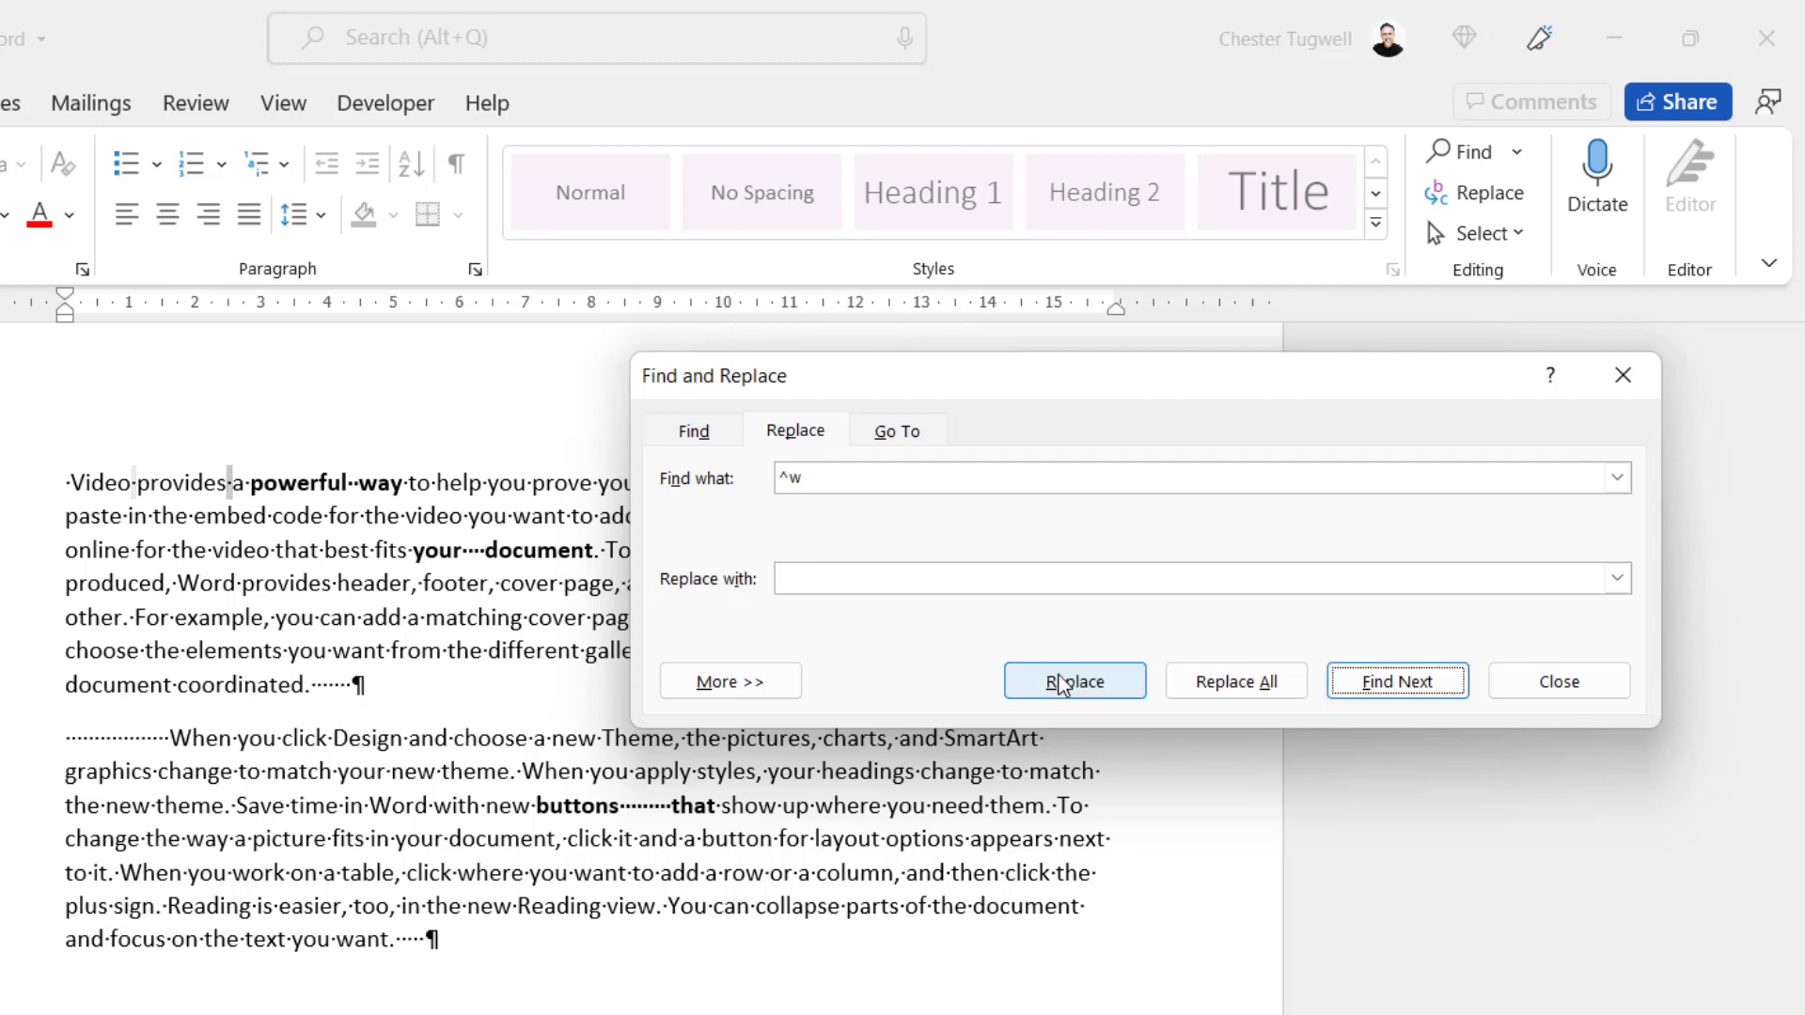
{"action": "left_click", "coordinate": [1063, 684]}
{"action": "left_click", "coordinate": [1062, 684]}
{"action": "left_click", "coordinate": [1062, 684]}
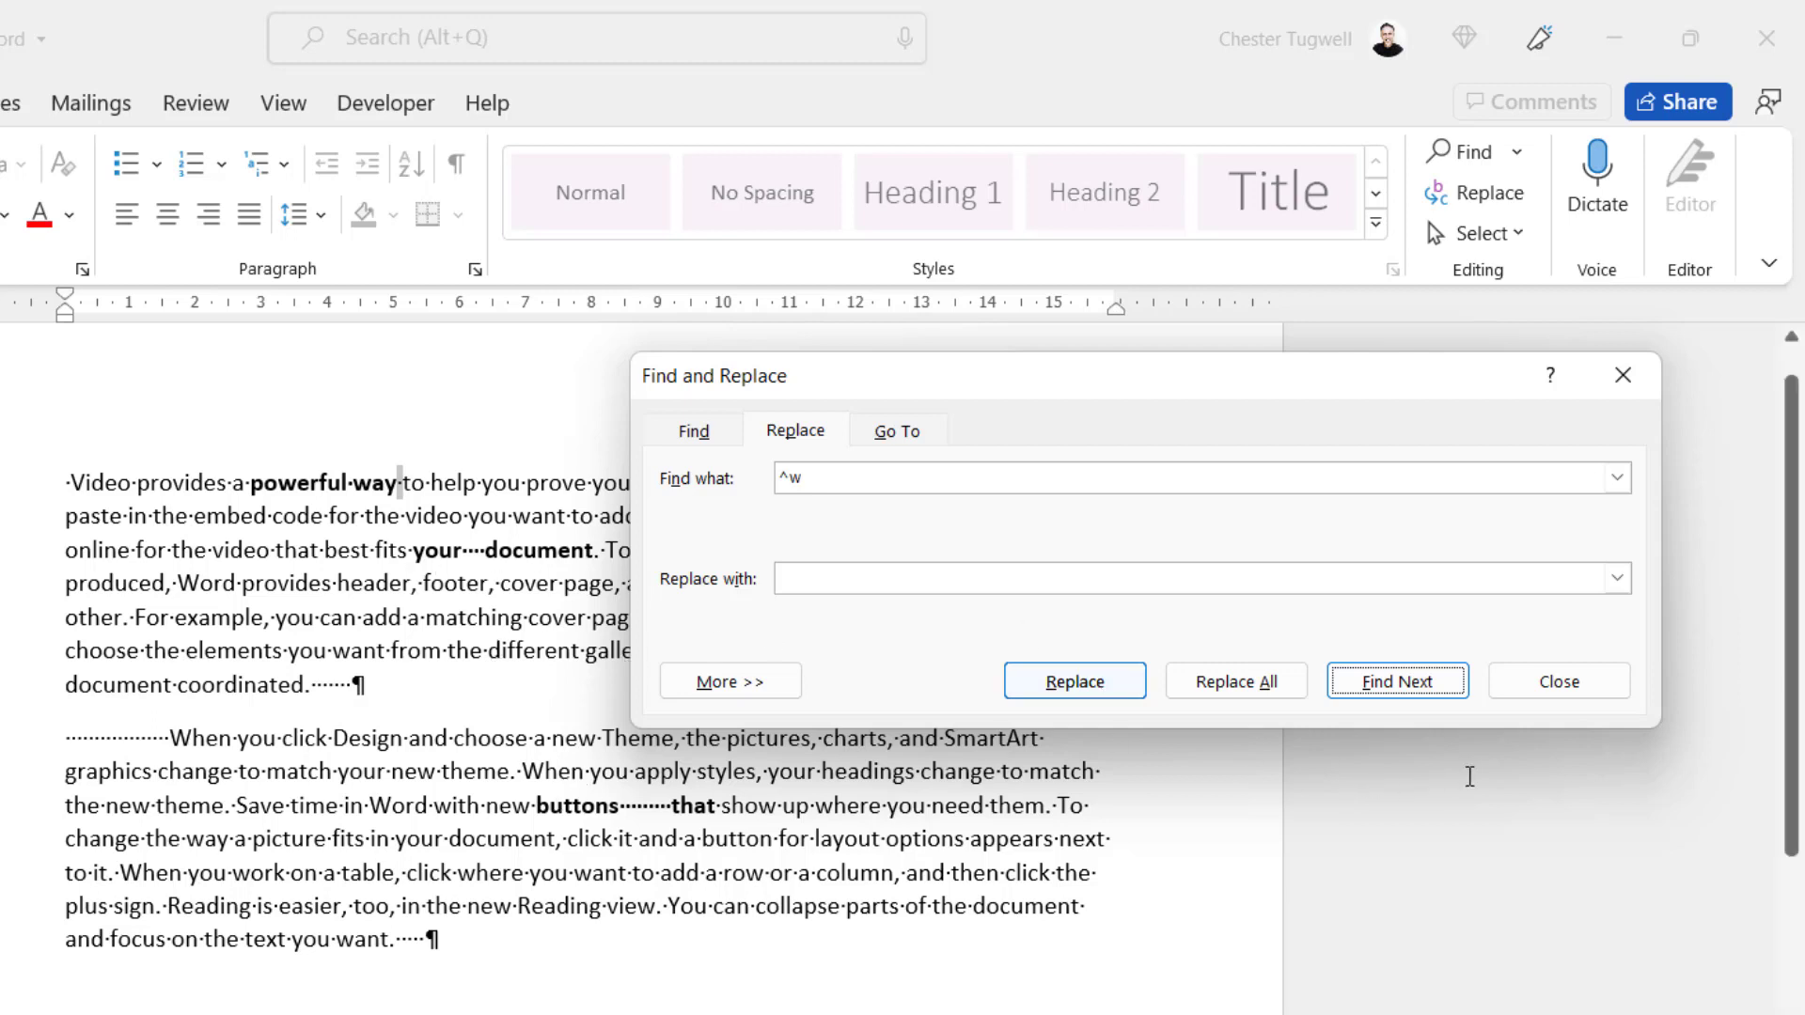
Undo the individual replacements, restoring the leading spaces before 'Video' and the double space after 'powerful'.
{"action": "left_click", "coordinate": [1558, 683]}
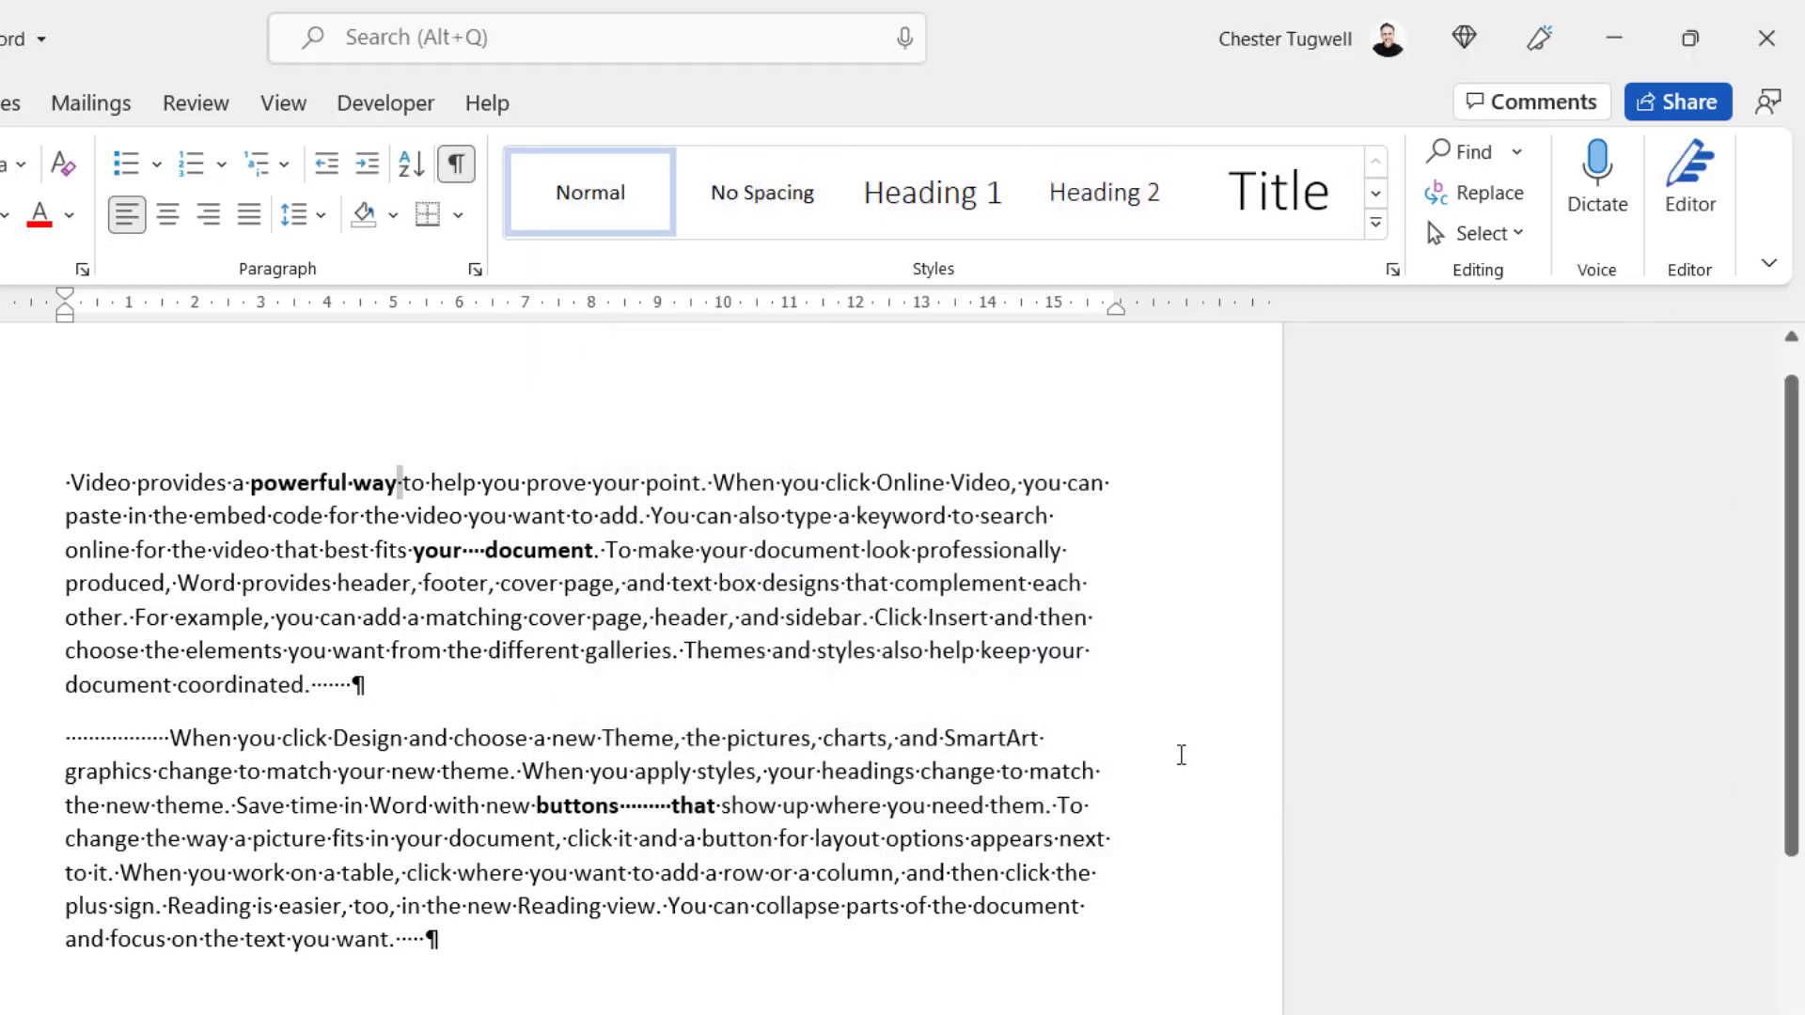
{"action": "key", "text": "ctrl+z"}
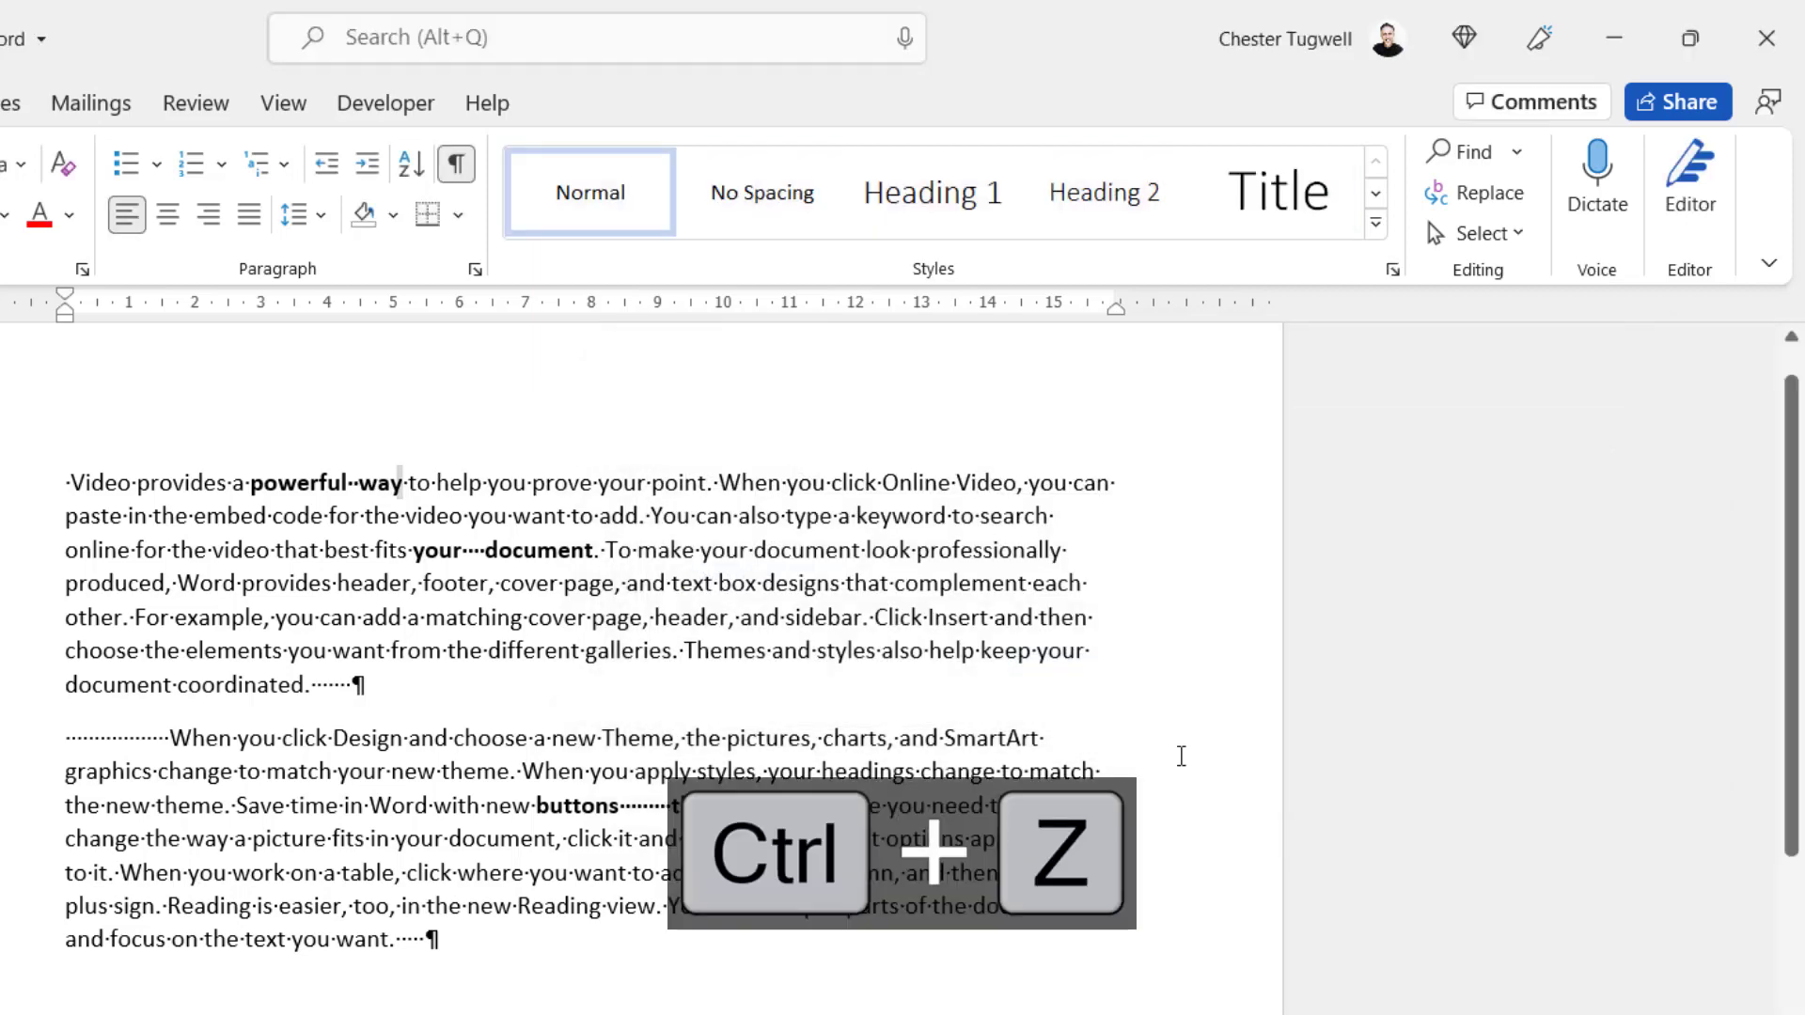
{"action": "key", "text": "ctrl+z"}
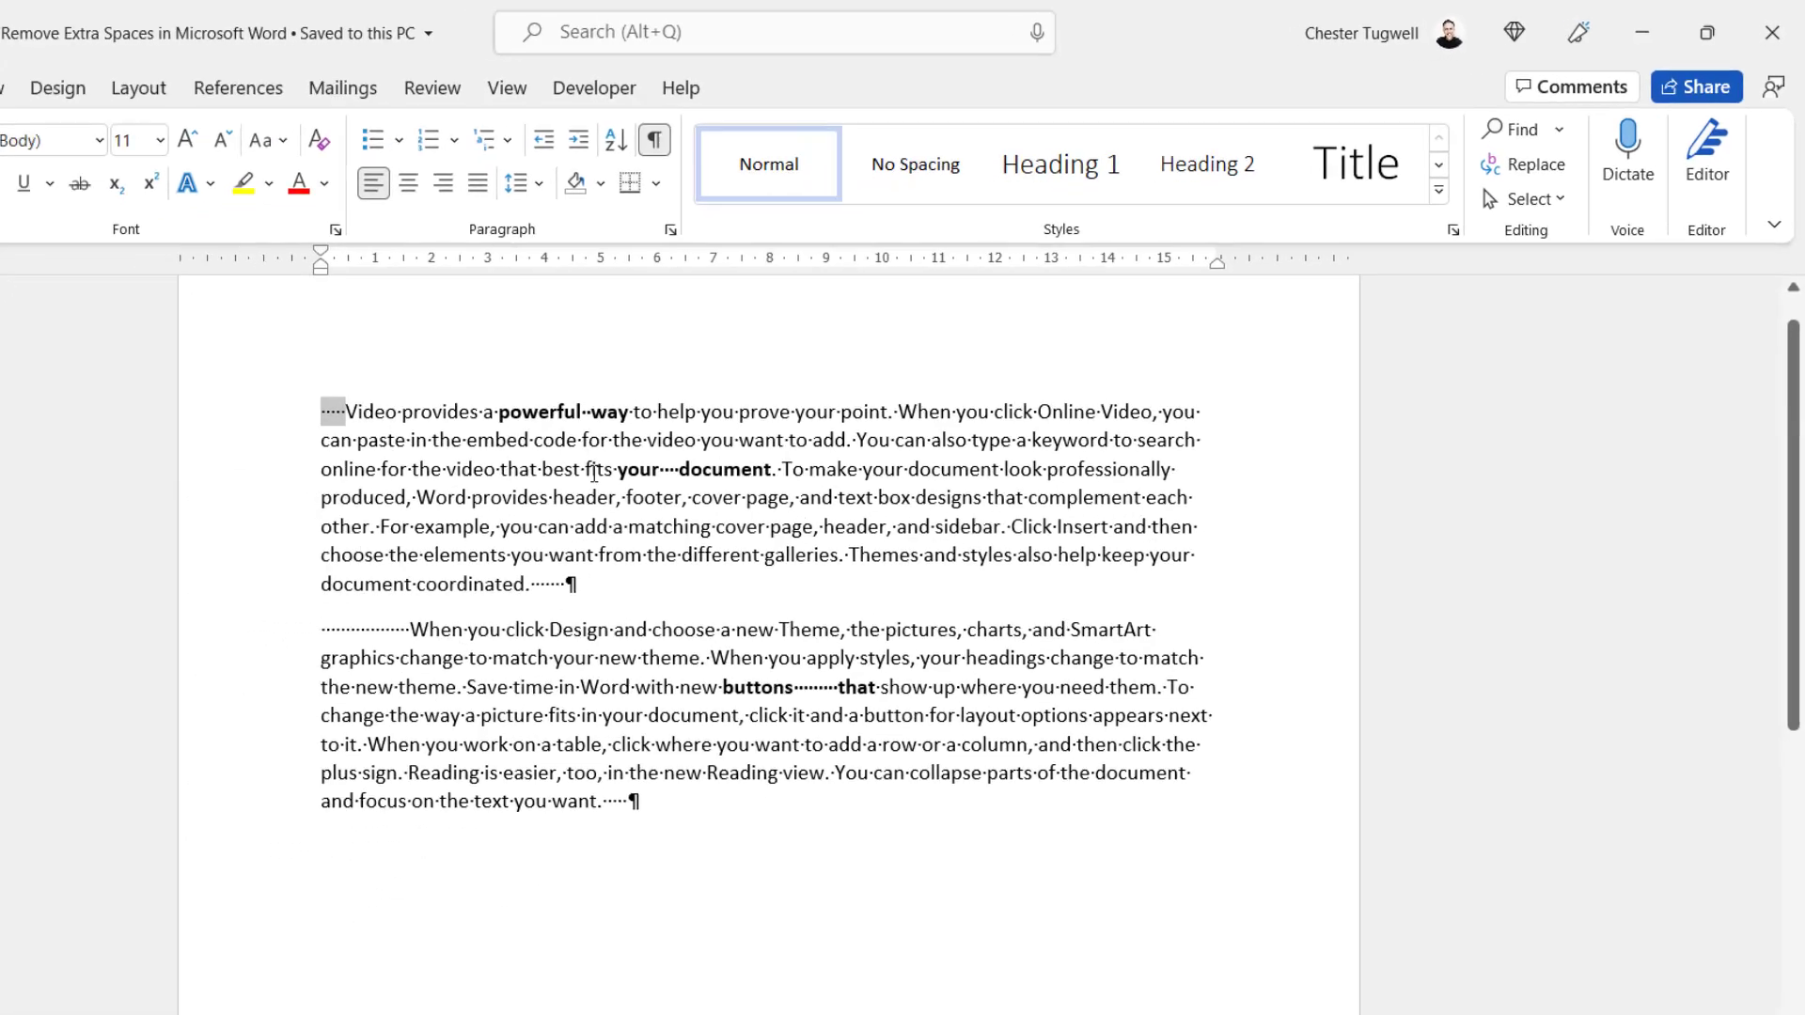
{"action": "left_click", "coordinate": [619, 381]}
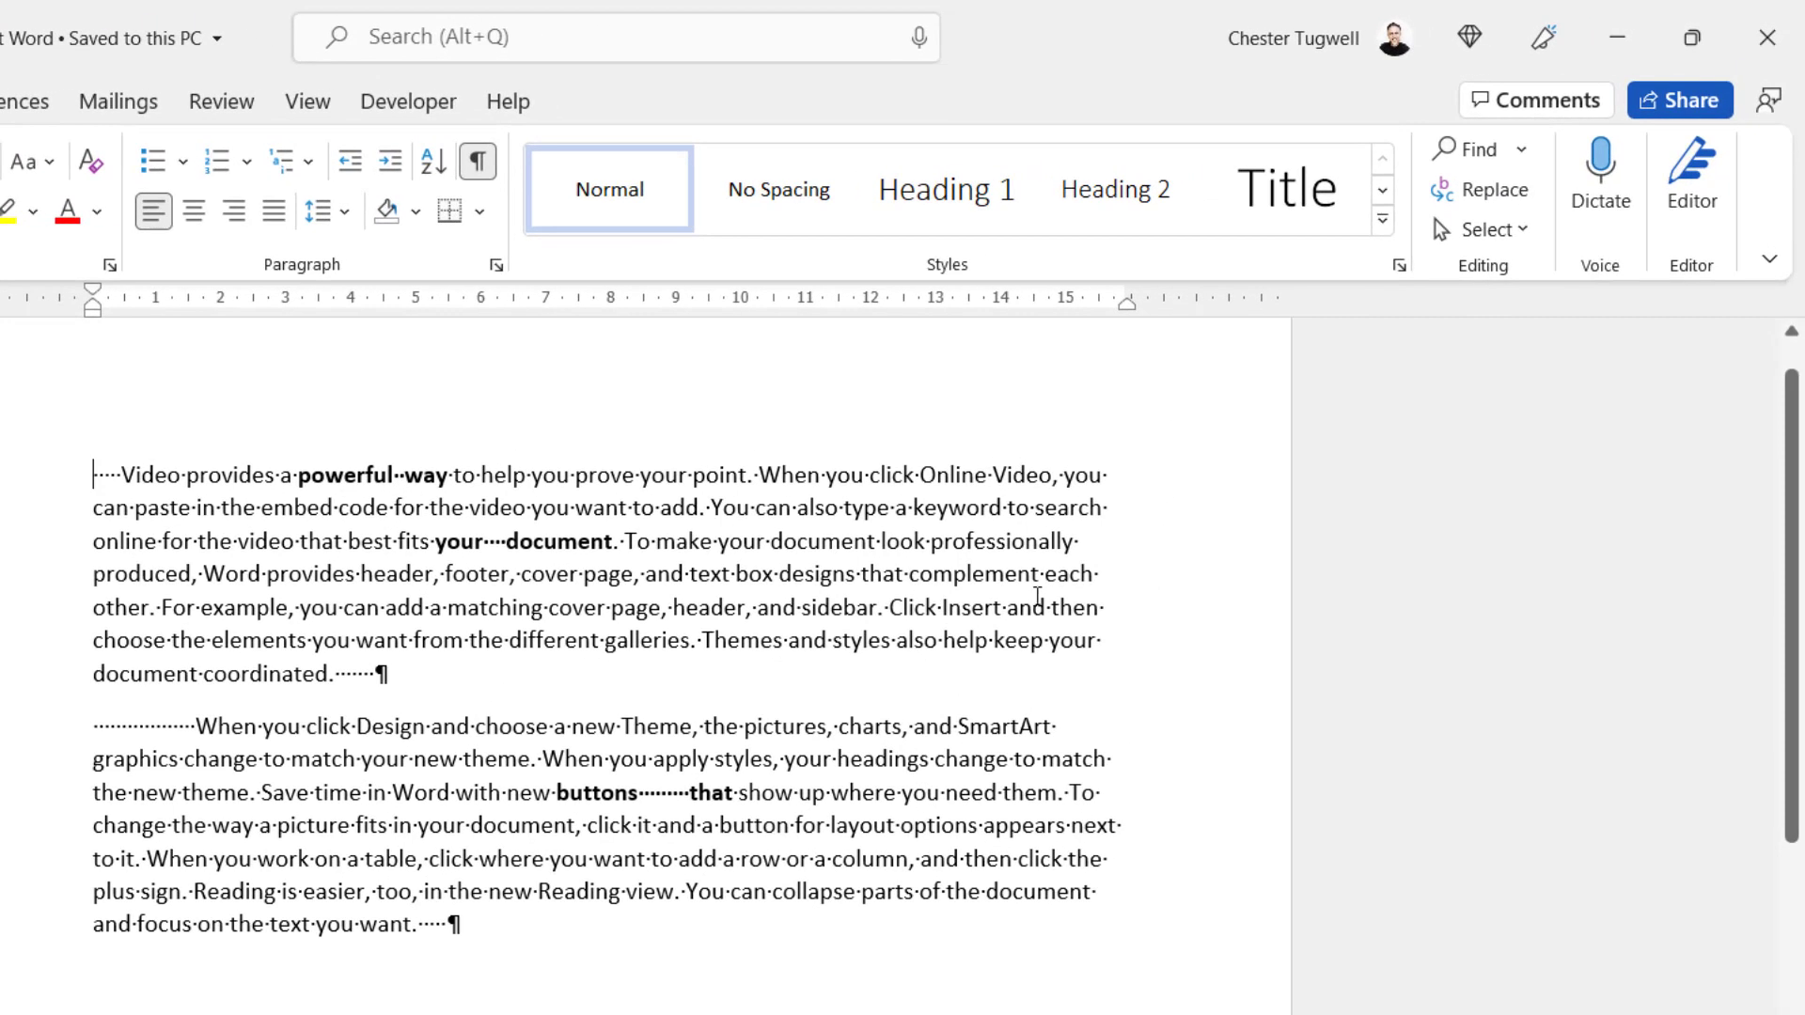
{"action": "key", "text": "ctrl+h"}
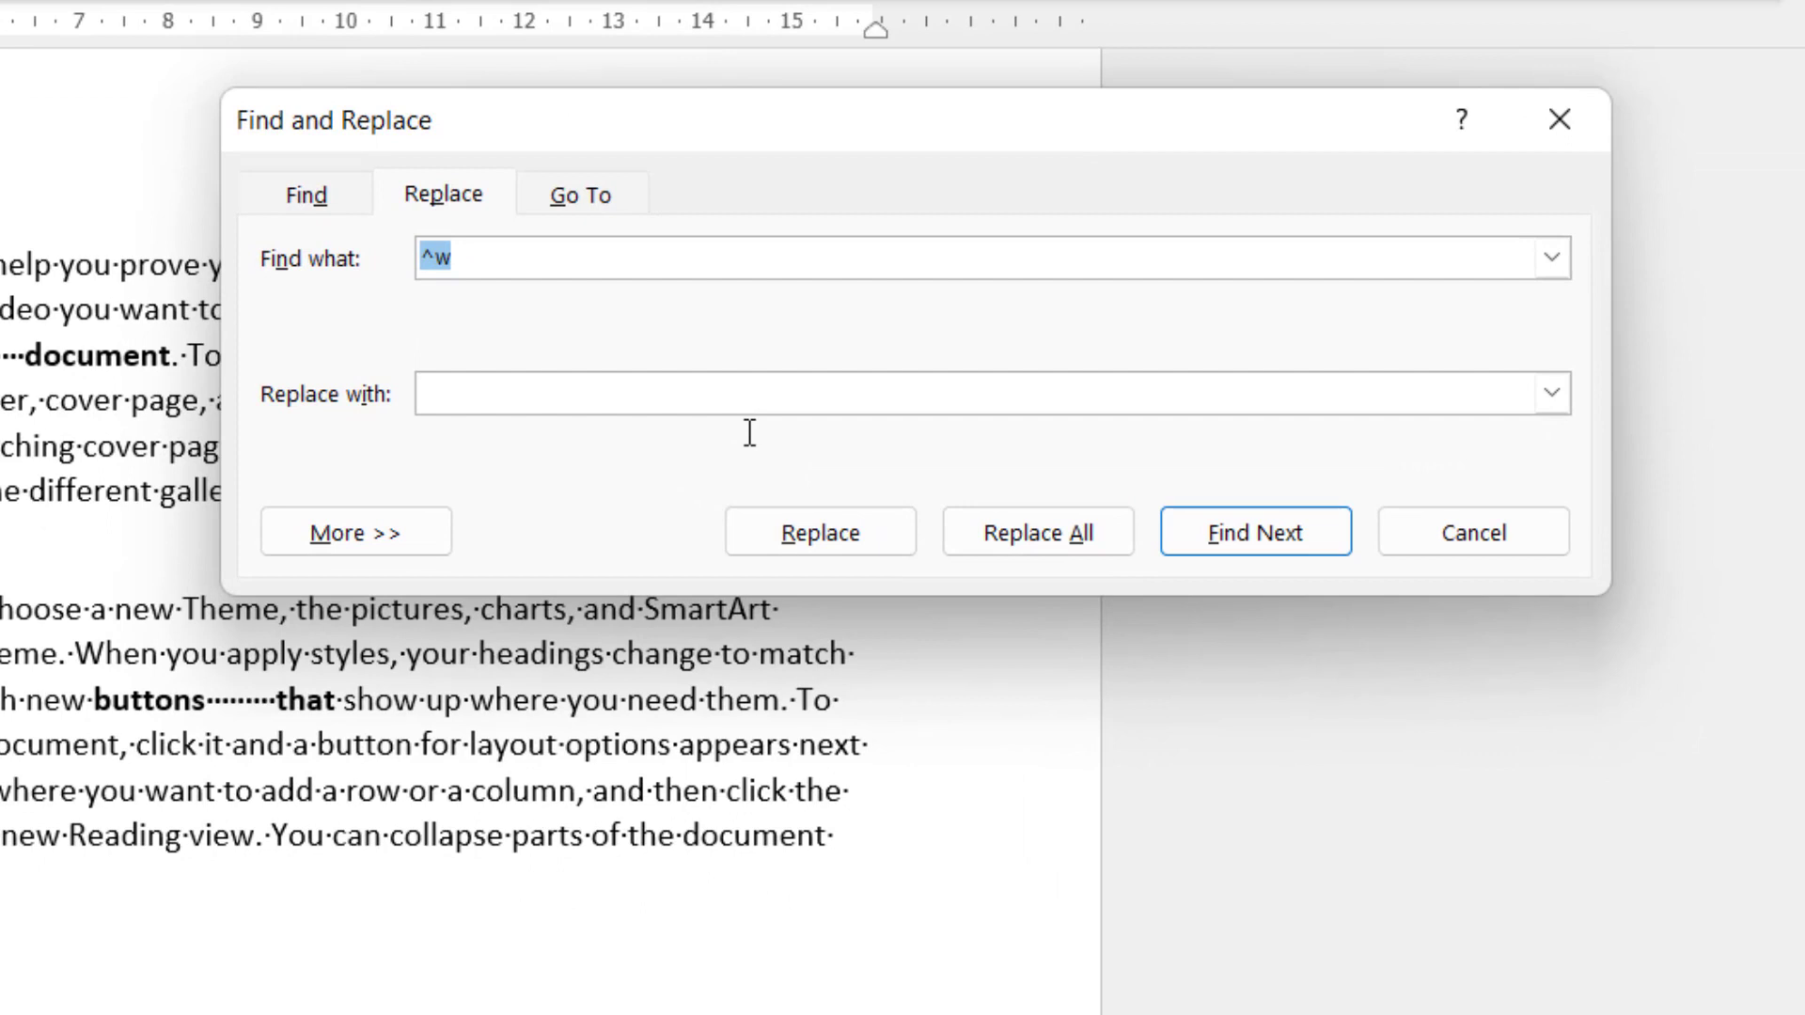
{"action": "type", "text": "( ){2,}"}
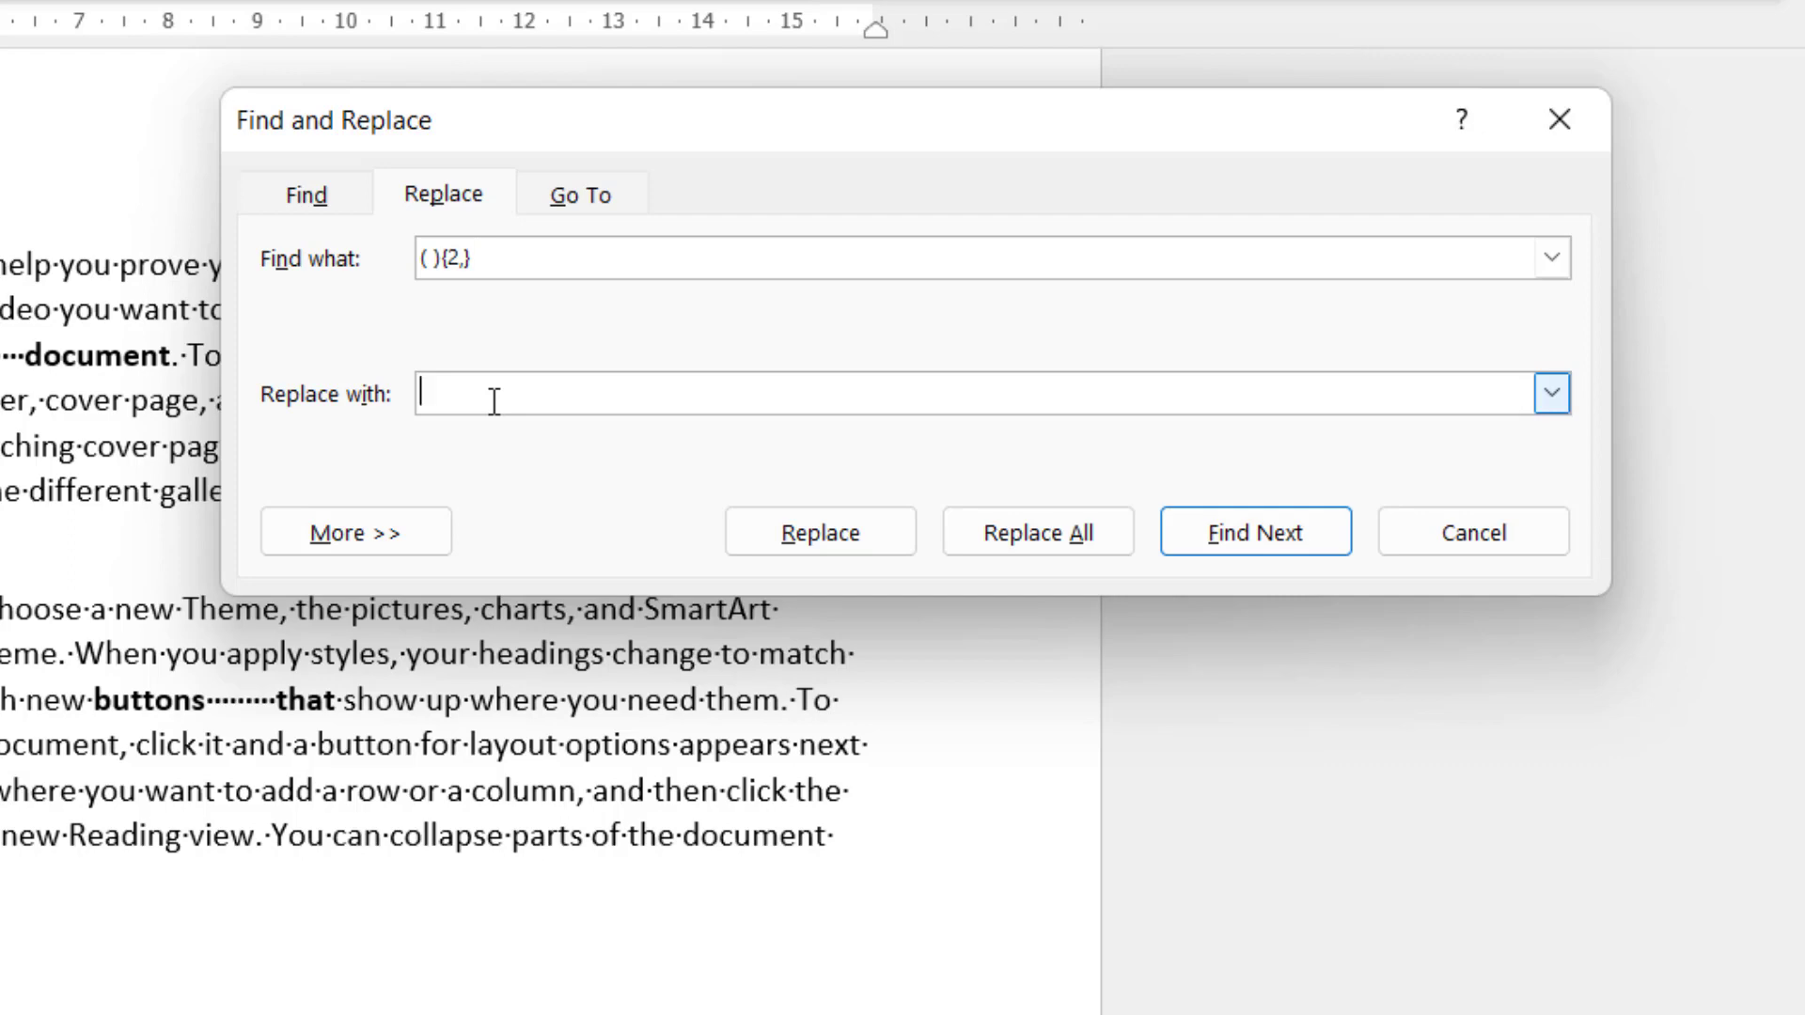
{"action": "type", "text": "\\1"}
{"action": "key", "text": "alt+r"}
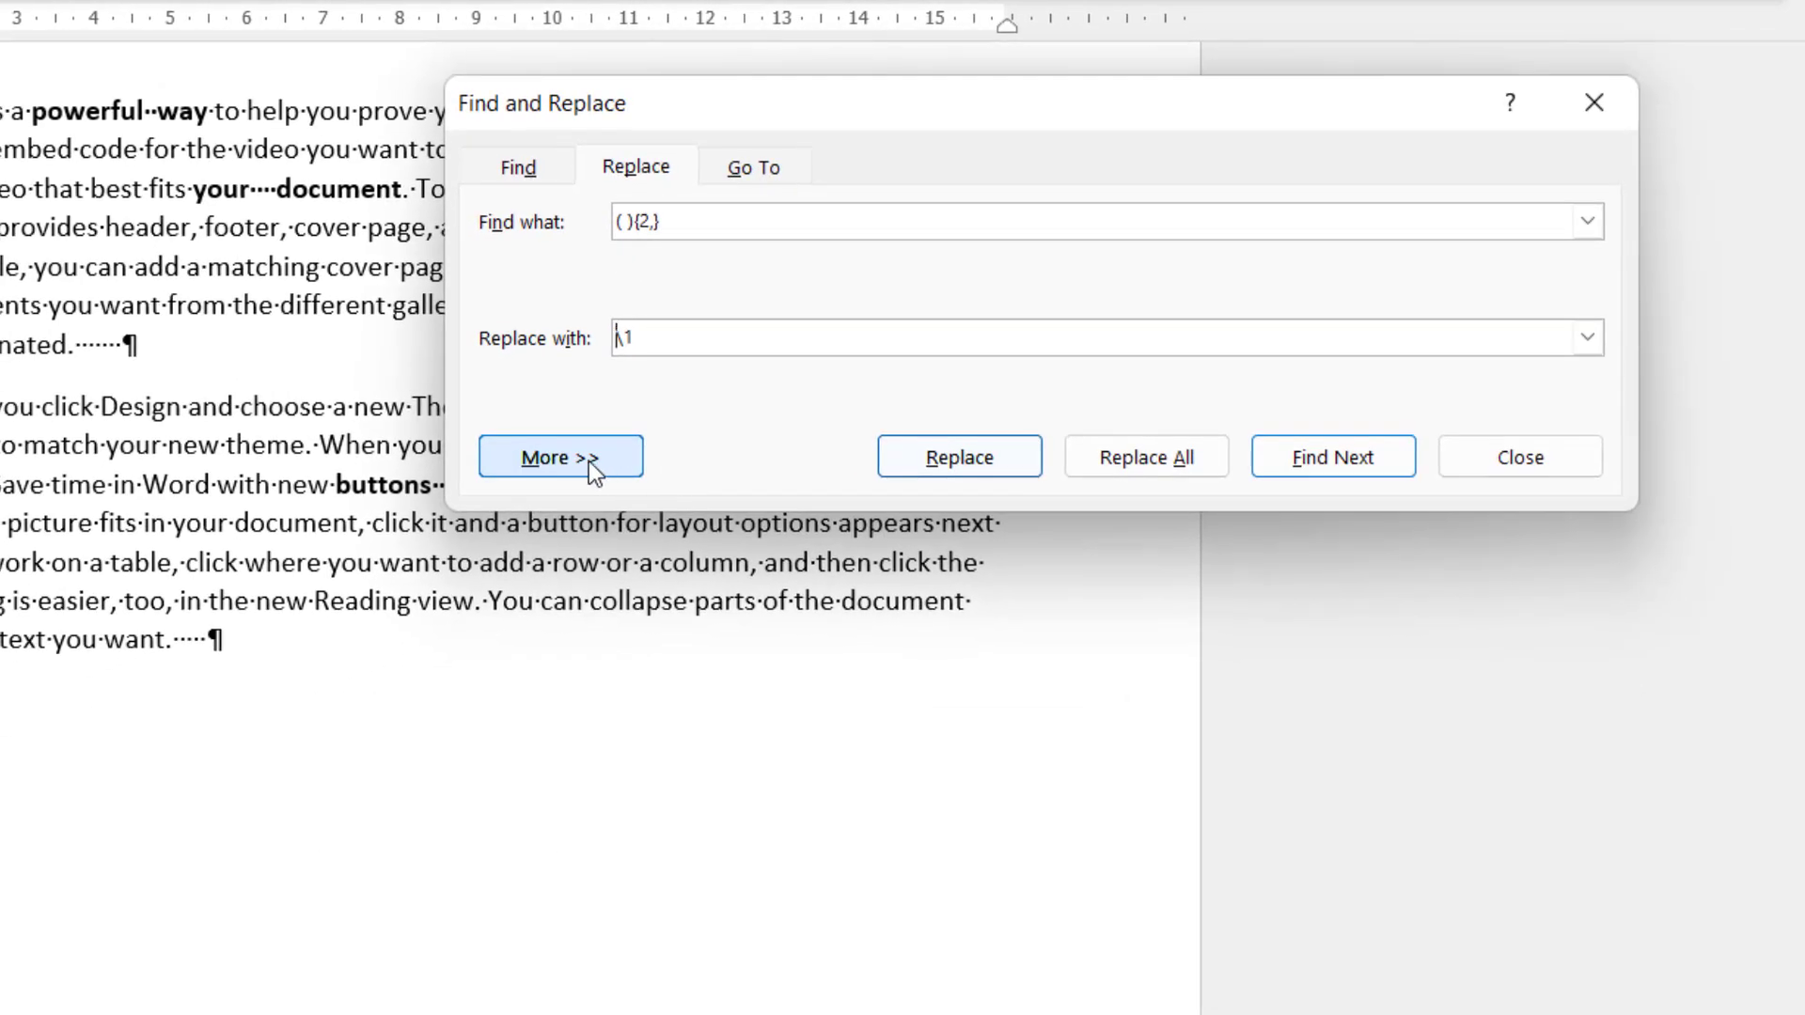
{"action": "left_click", "coordinate": [589, 461]}
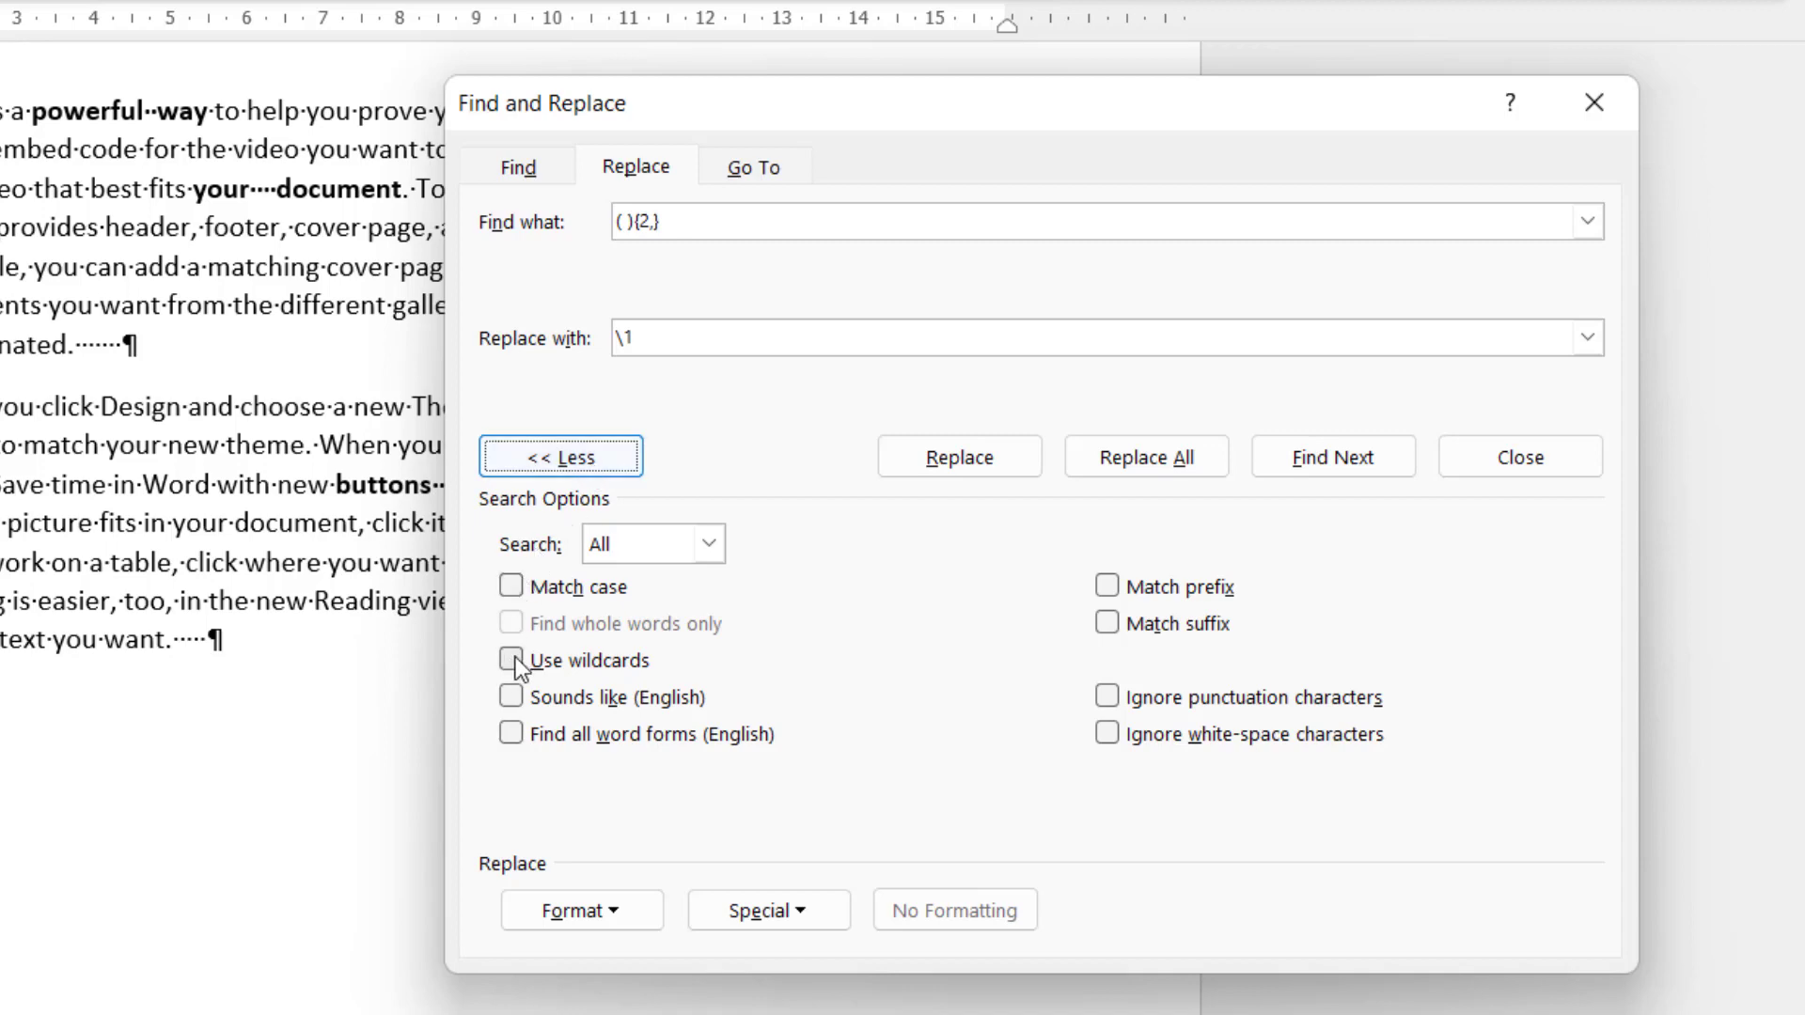
{"action": "left_click", "coordinate": [515, 657]}
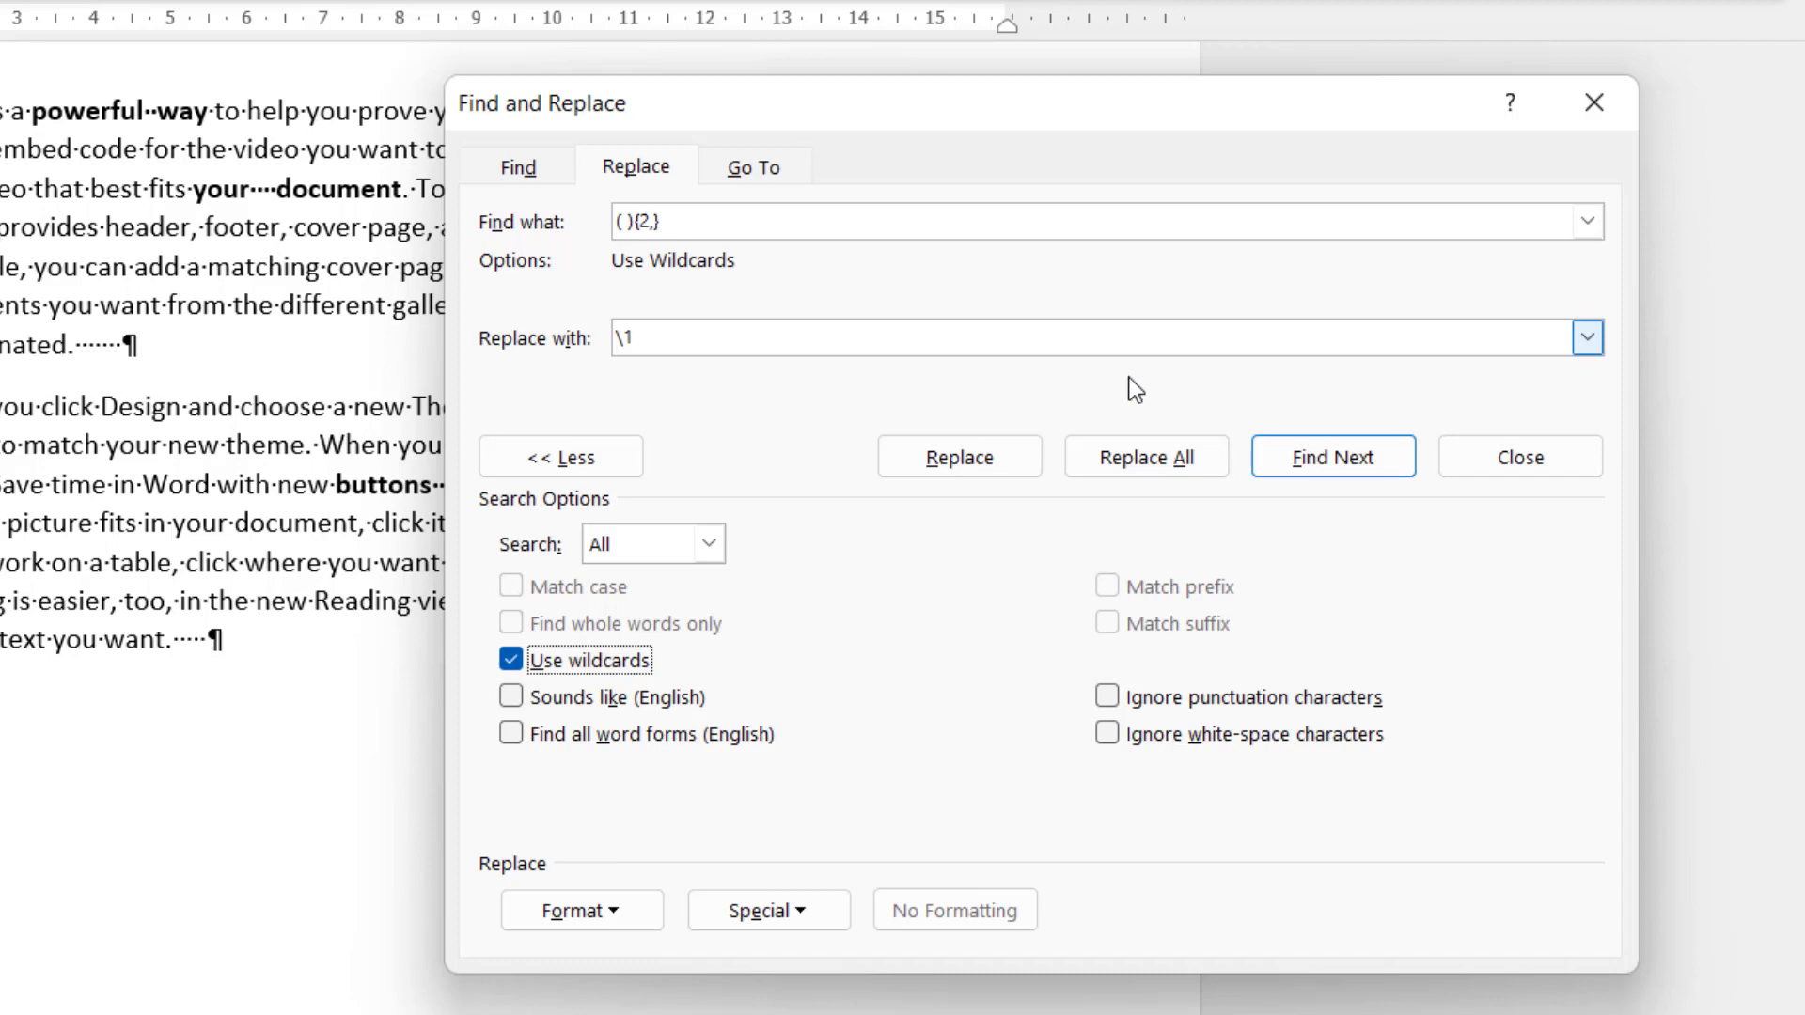
{"action": "left_click", "coordinate": [1169, 461]}
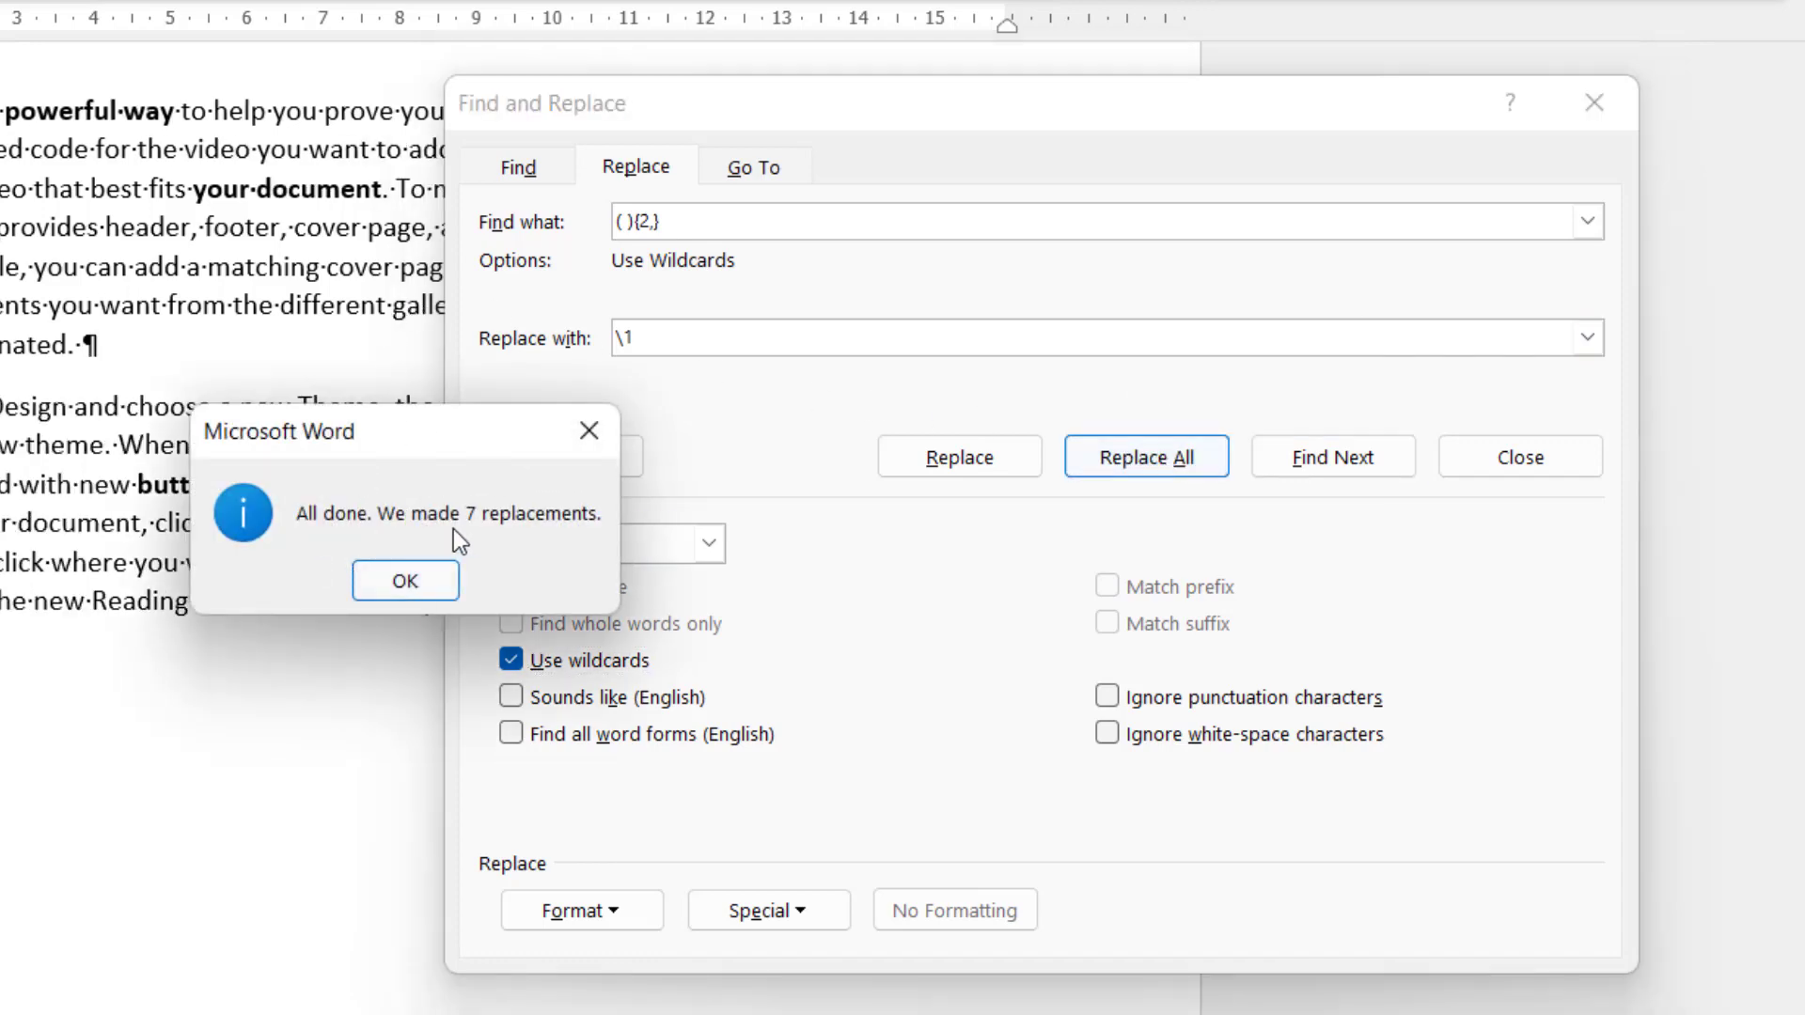
{"action": "left_click", "coordinate": [427, 585]}
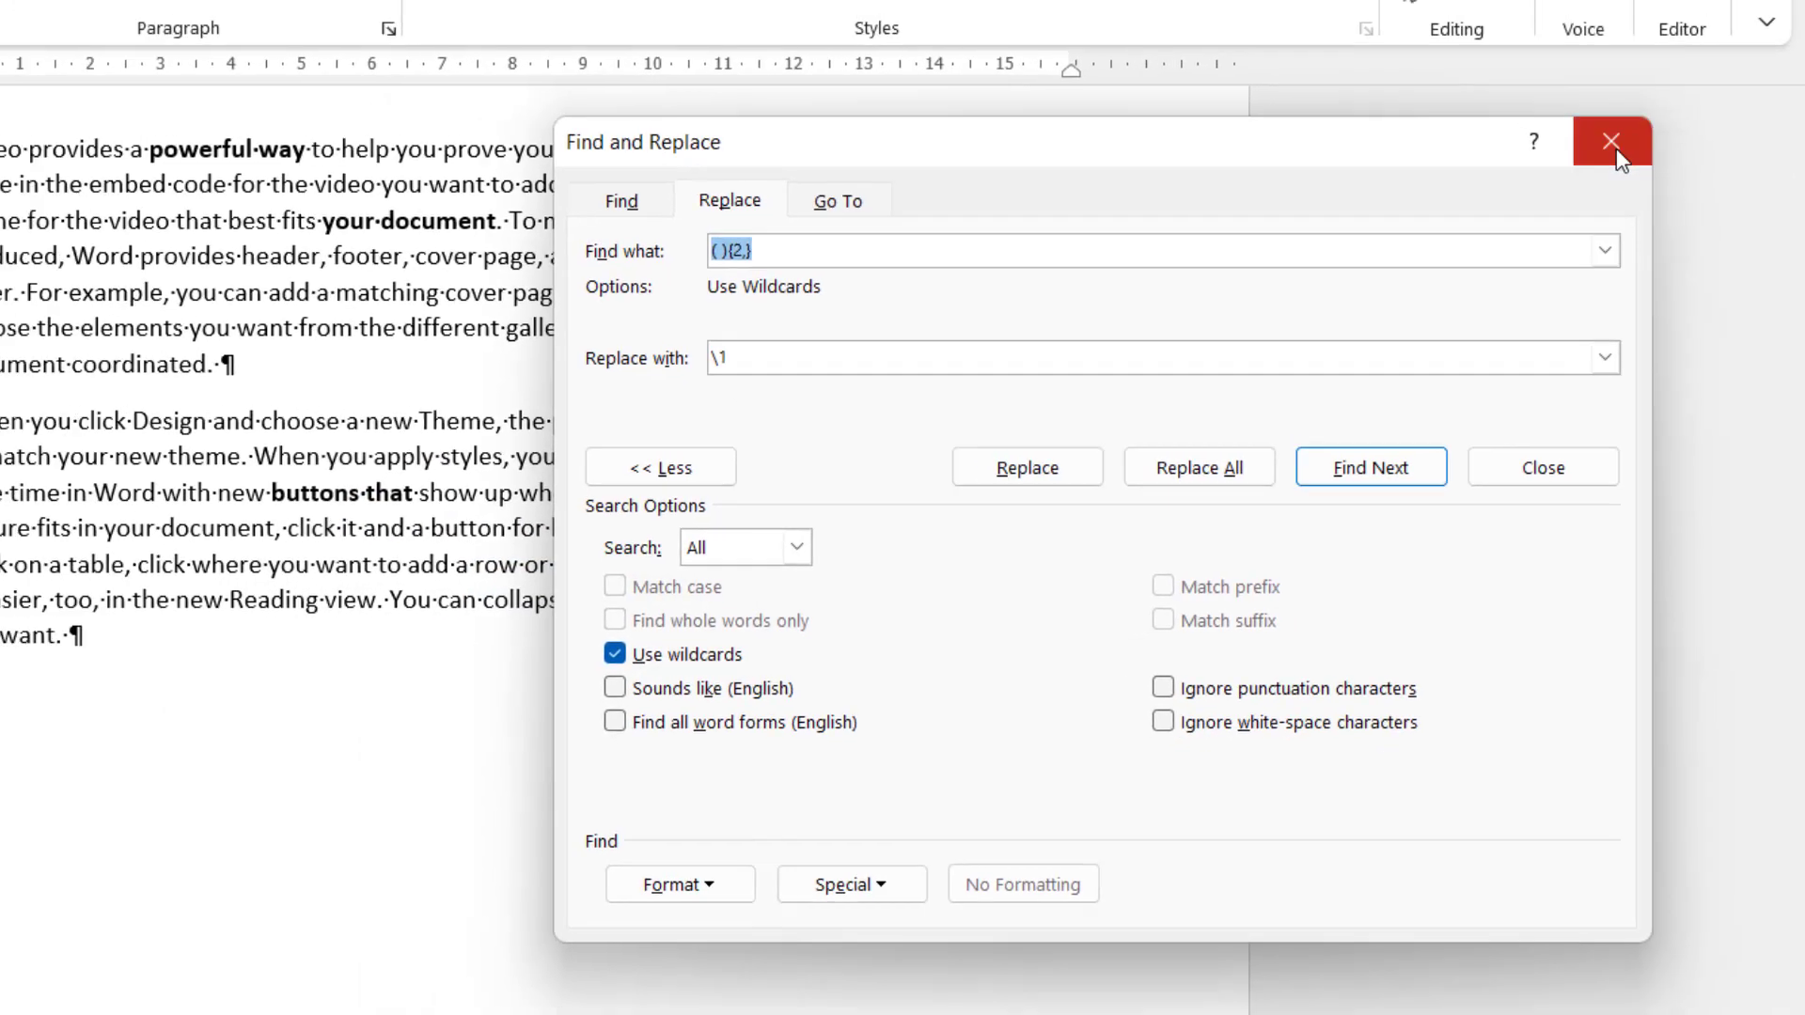
{"action": "left_click", "coordinate": [1595, 101]}
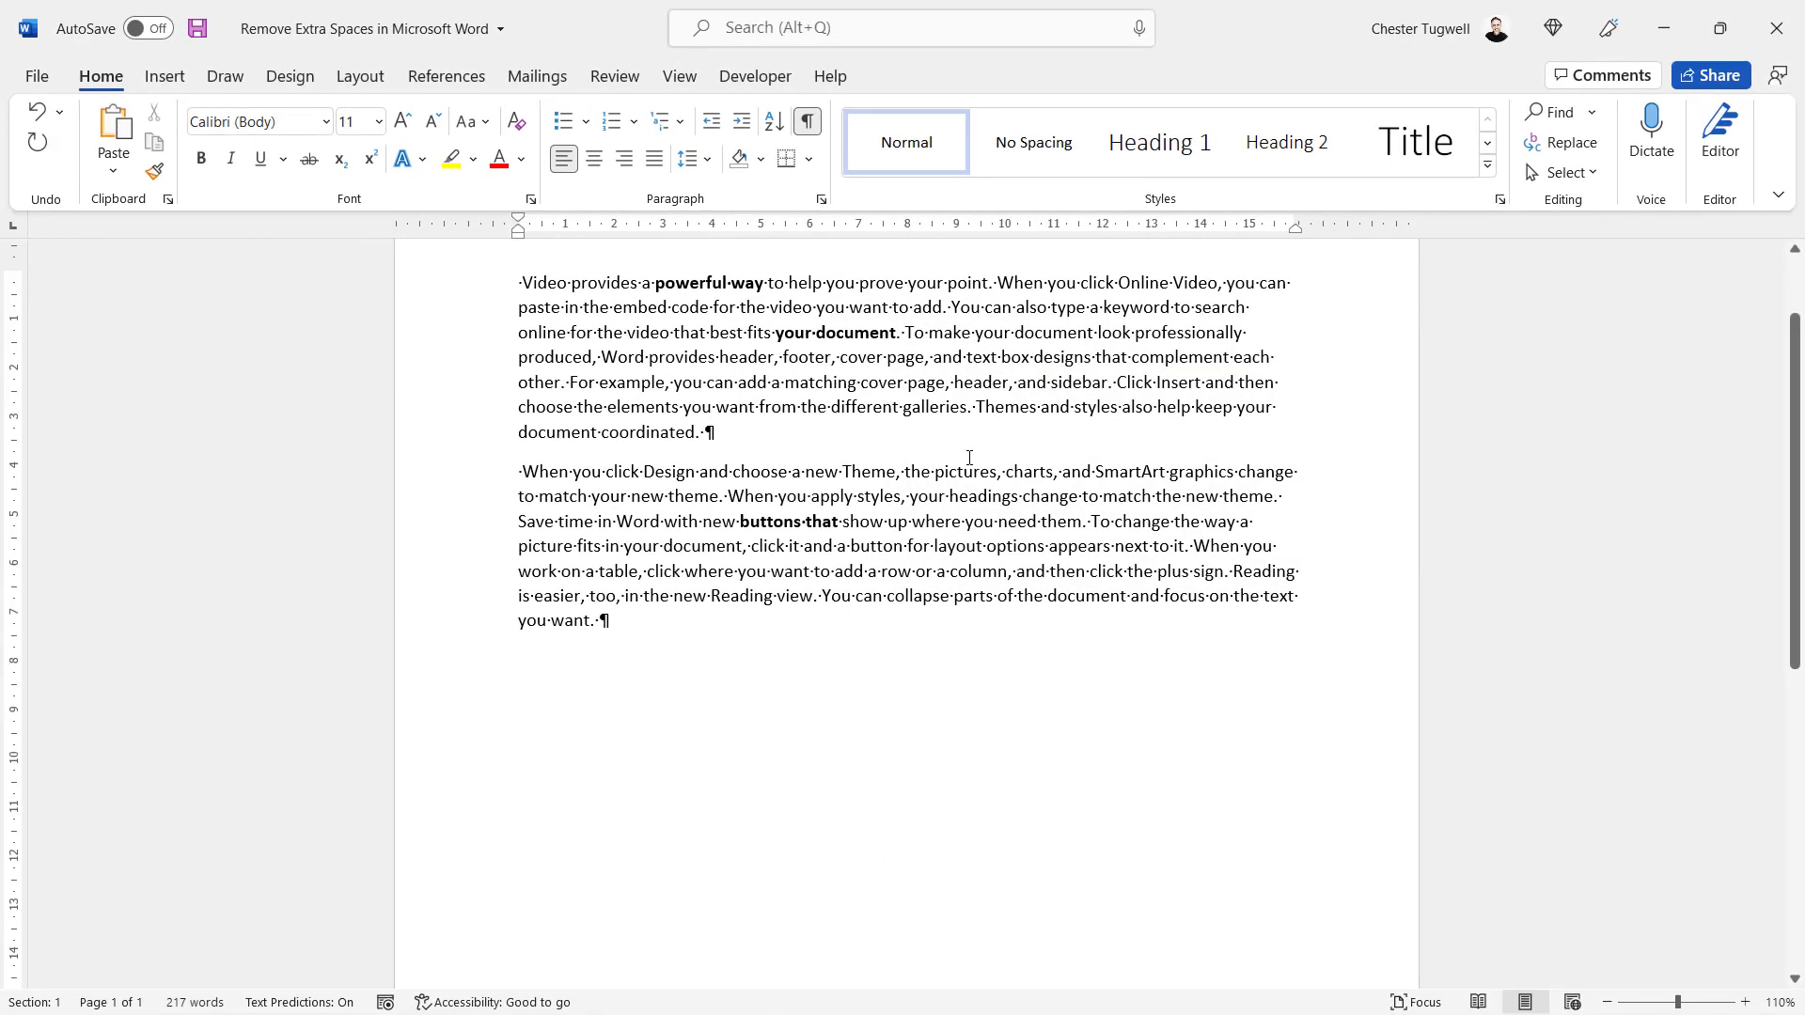
{"action": "key", "text": "ctrl+z"}
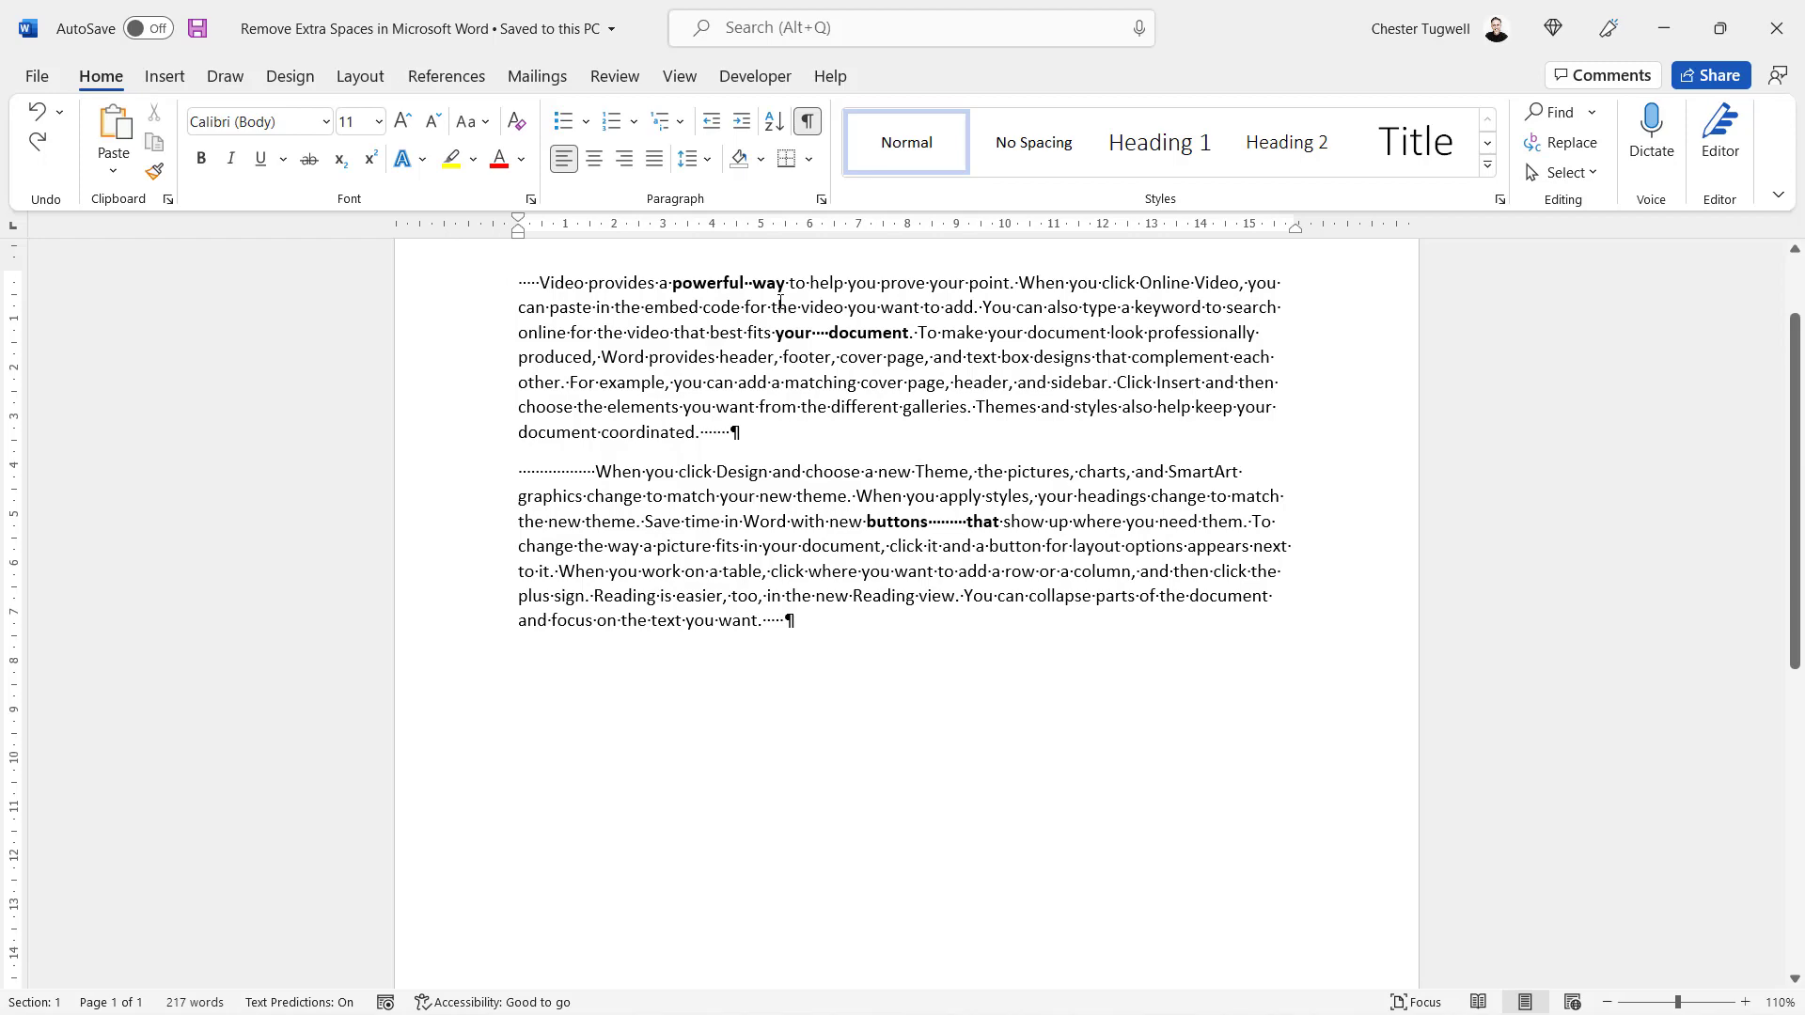
Use wildcard ( ){2,} → \1 to shrink spaces before 'Video', after 'powerful', in 'your document', after 'coordinated.' and before 'When'.
{"action": "key", "text": "ctrl+h"}
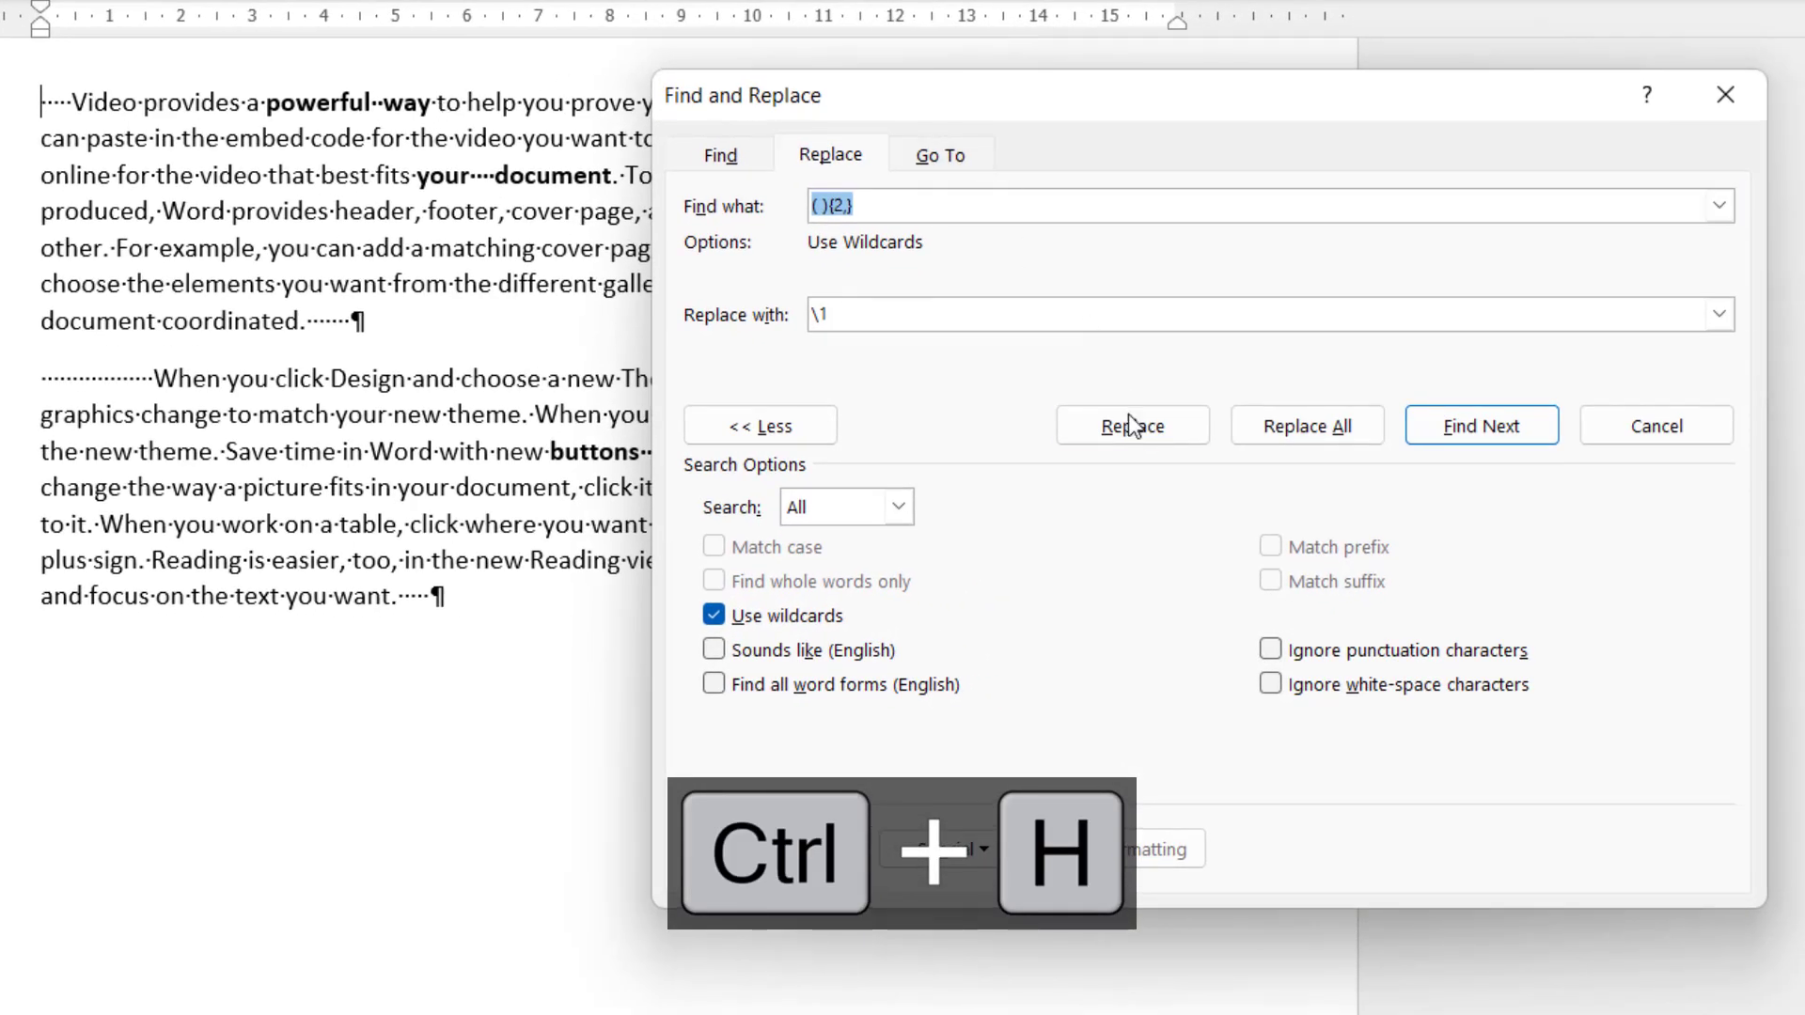
{"action": "left_click", "coordinate": [1134, 425]}
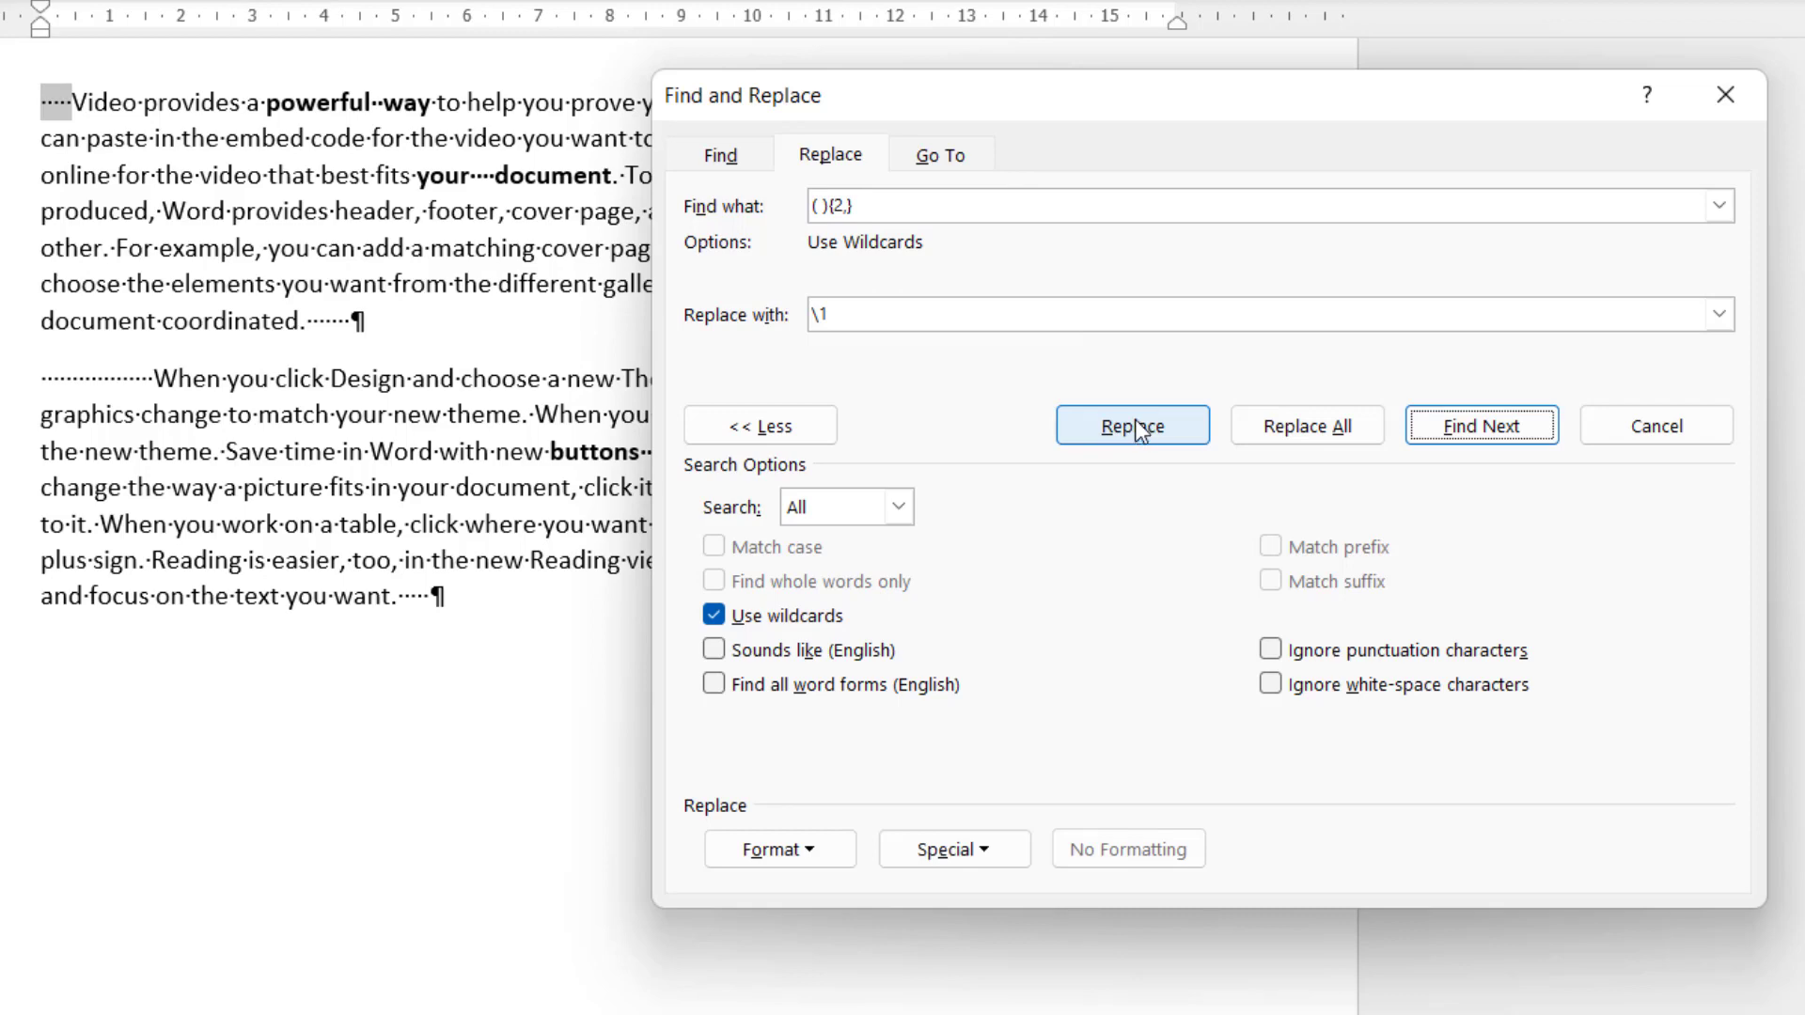
{"action": "left_click", "coordinate": [1133, 425]}
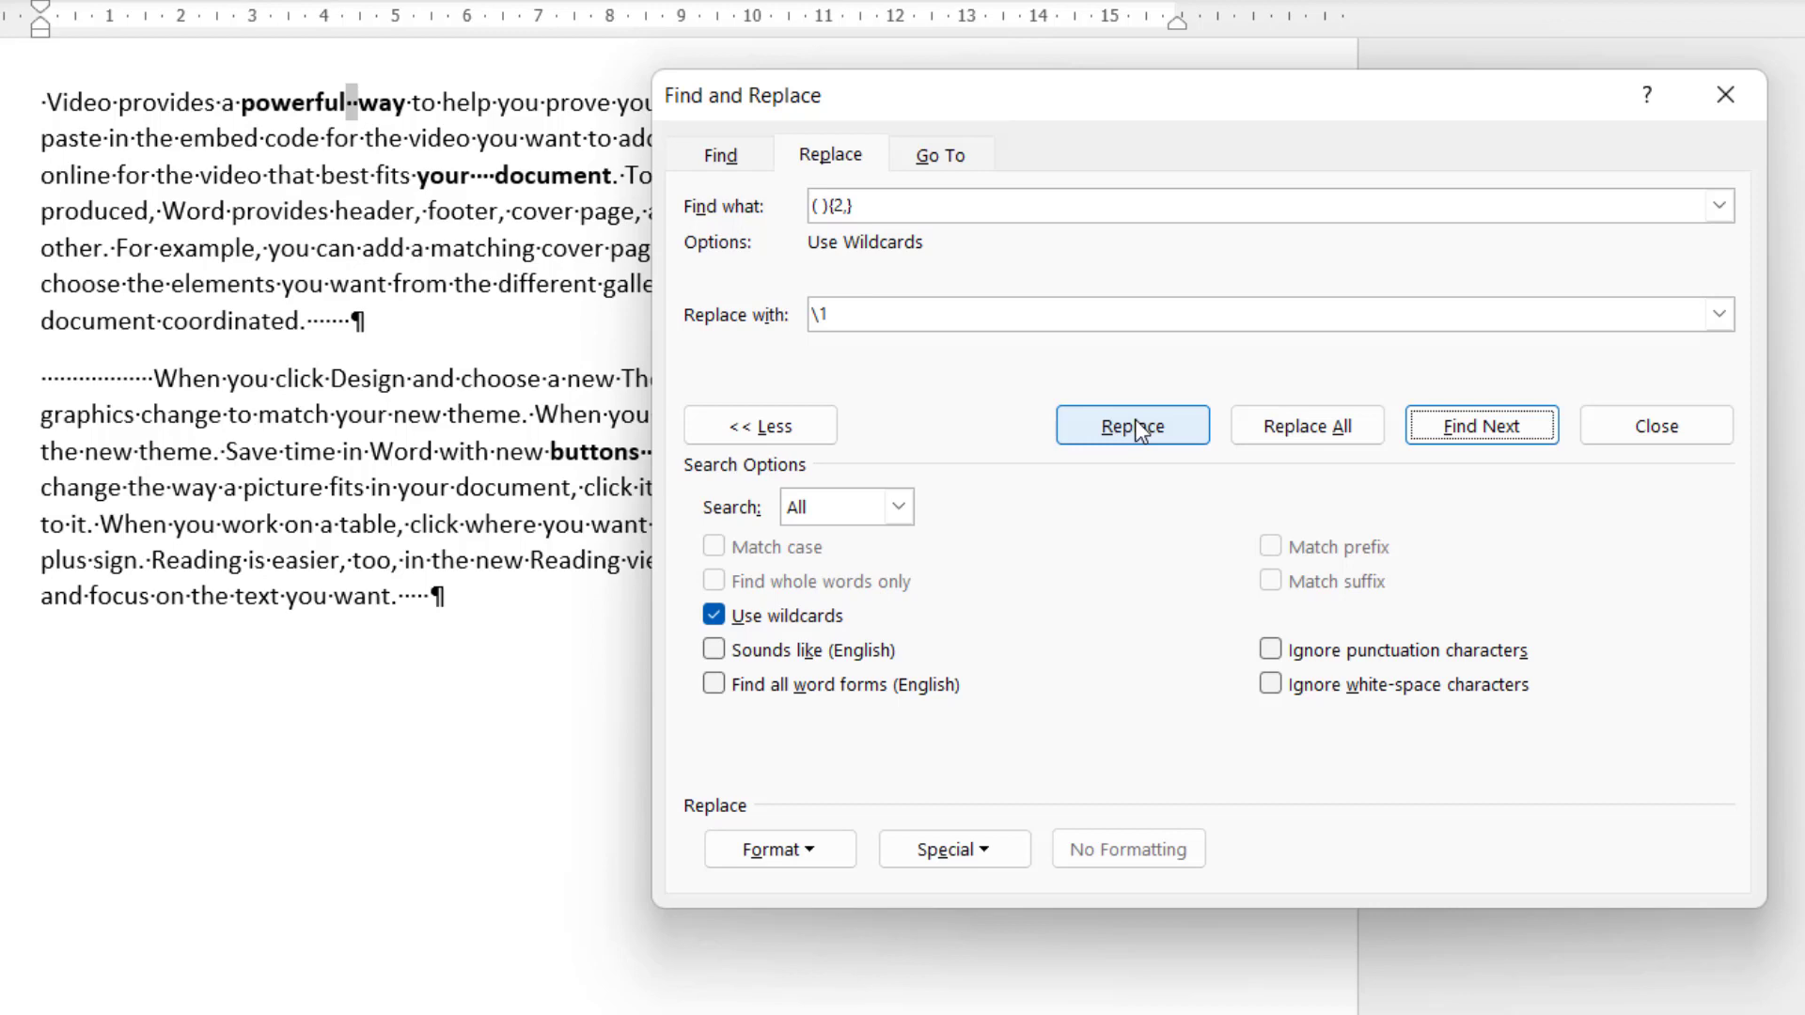
{"action": "left_click", "coordinate": [1134, 425]}
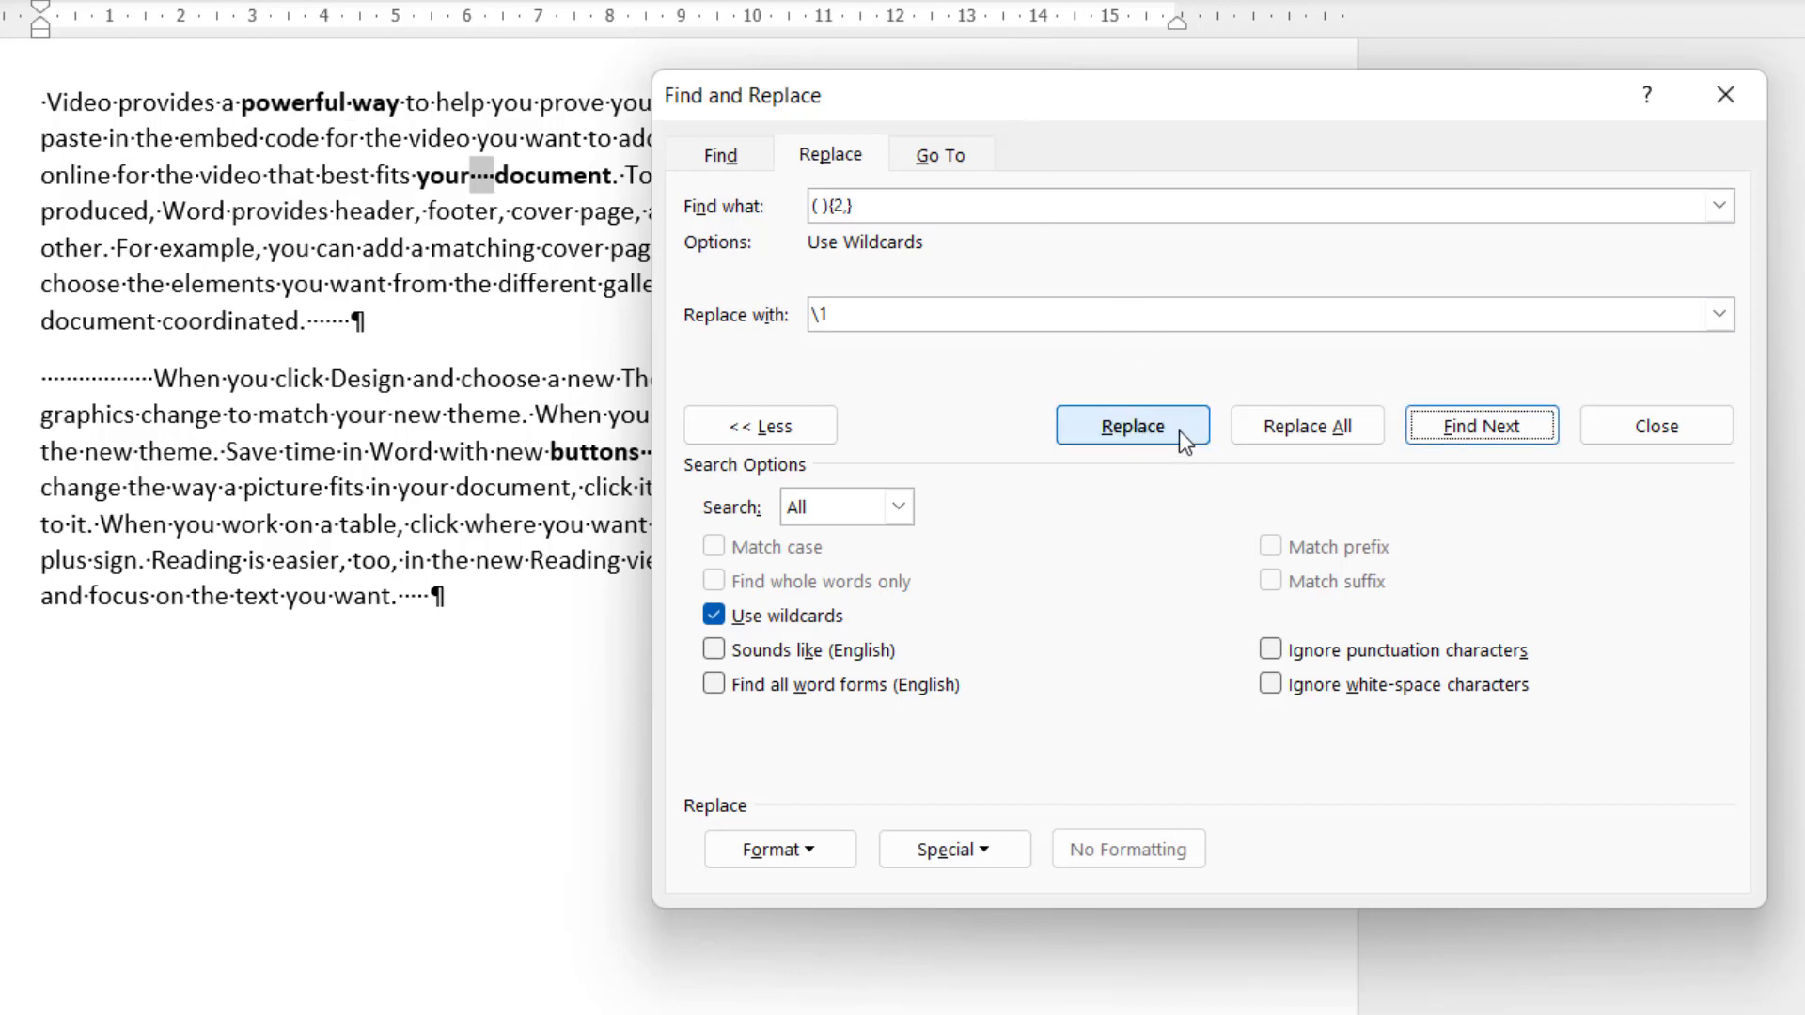
{"action": "left_click", "coordinate": [1133, 426]}
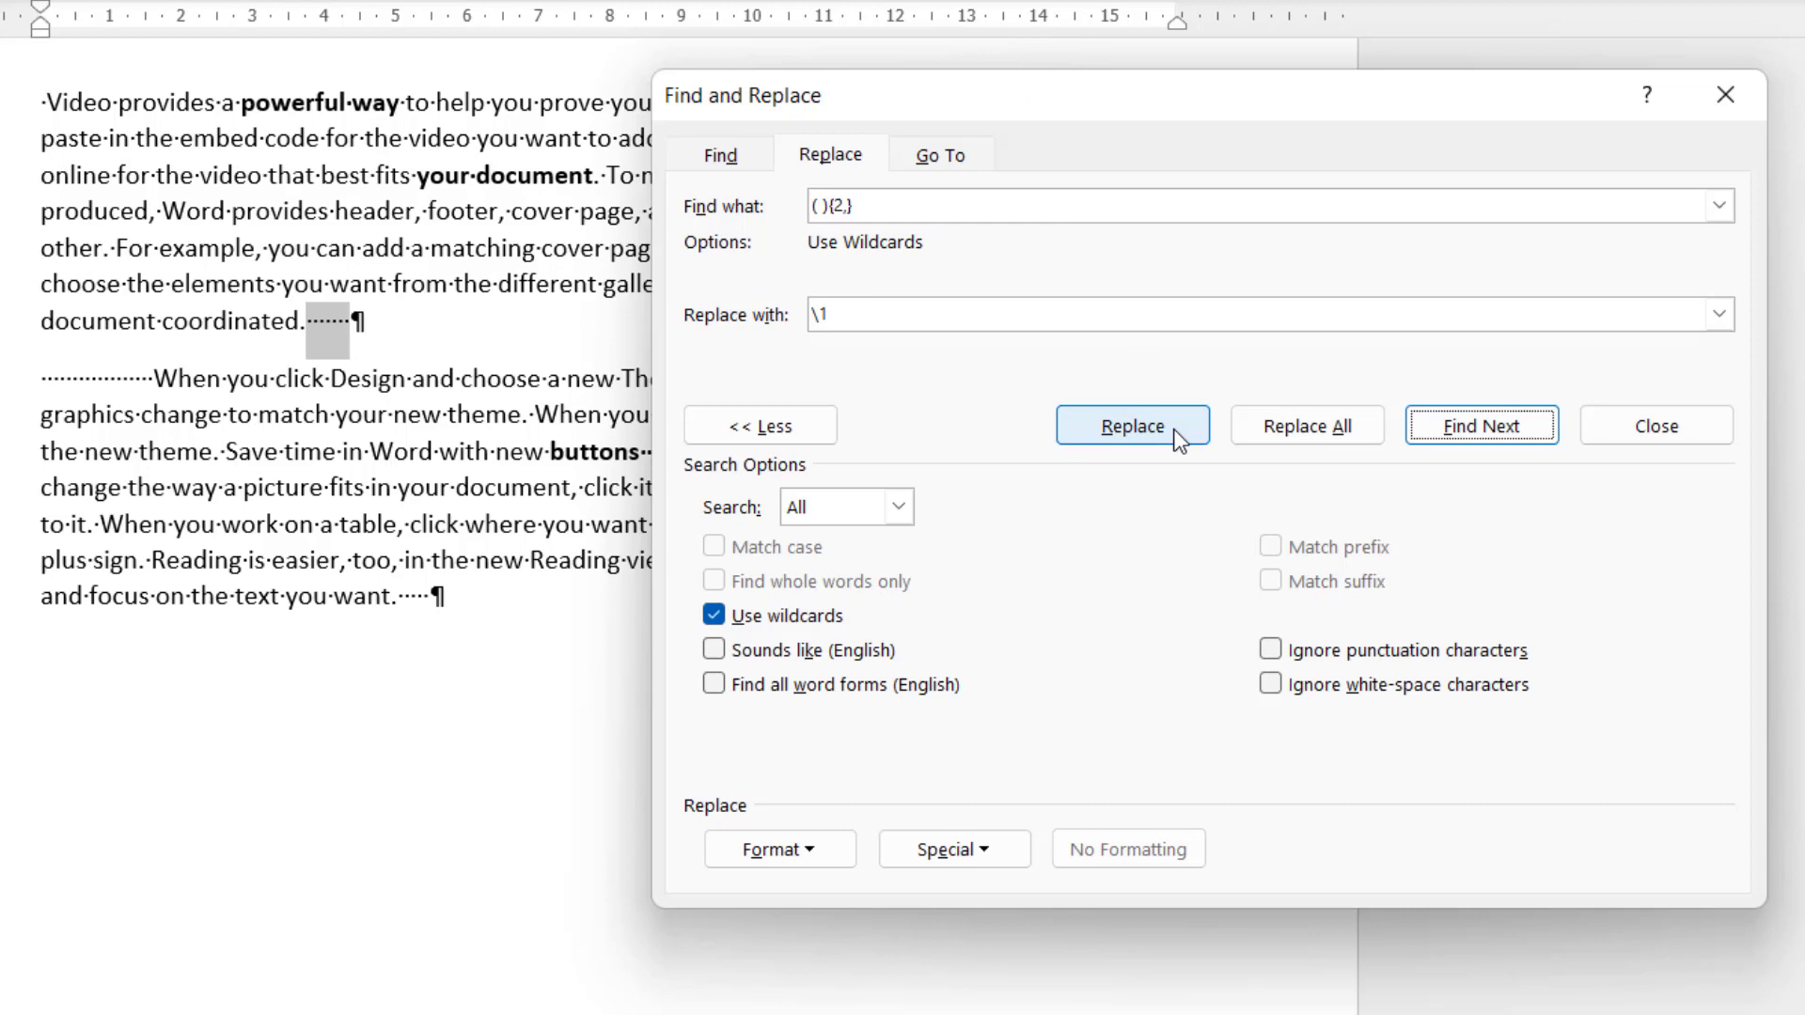
{"action": "left_click", "coordinate": [1173, 429]}
{"action": "left_click", "coordinate": [1173, 429]}
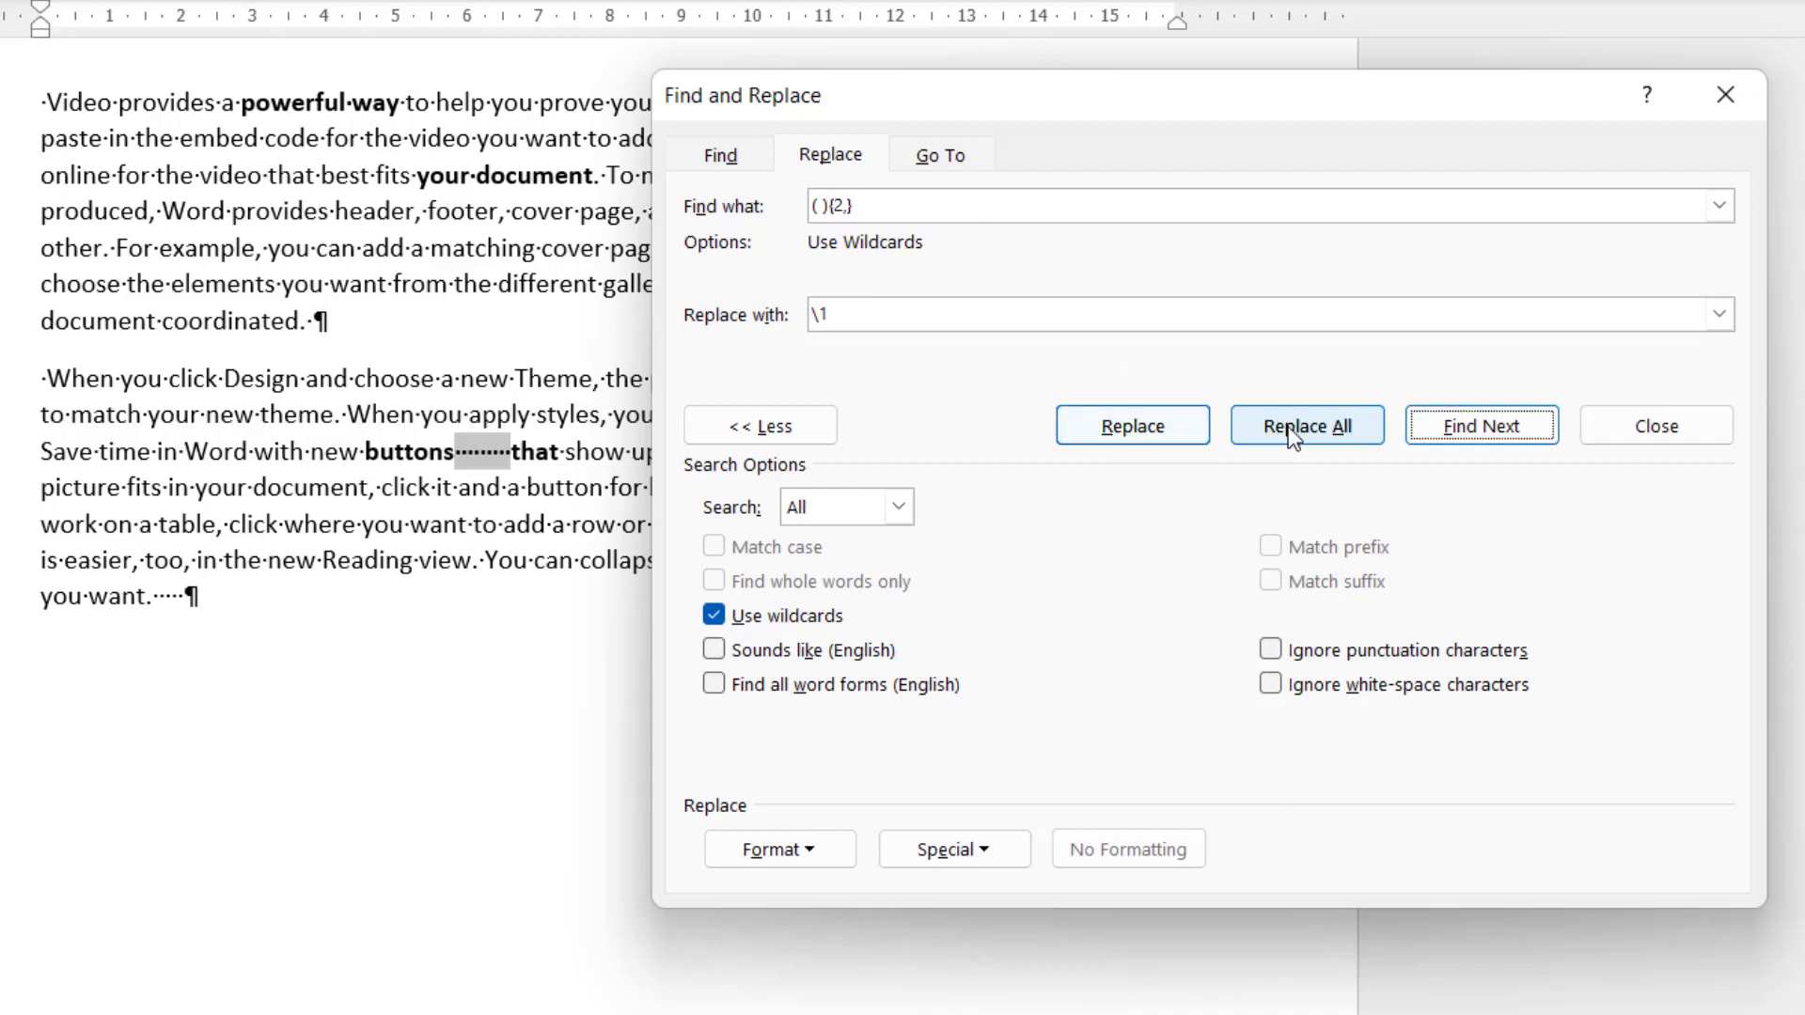
Undo the wildcard replacements, bringing back extra spaces before 'Video', in 'your document' and before 'When'.
{"action": "left_click", "coordinate": [1634, 427]}
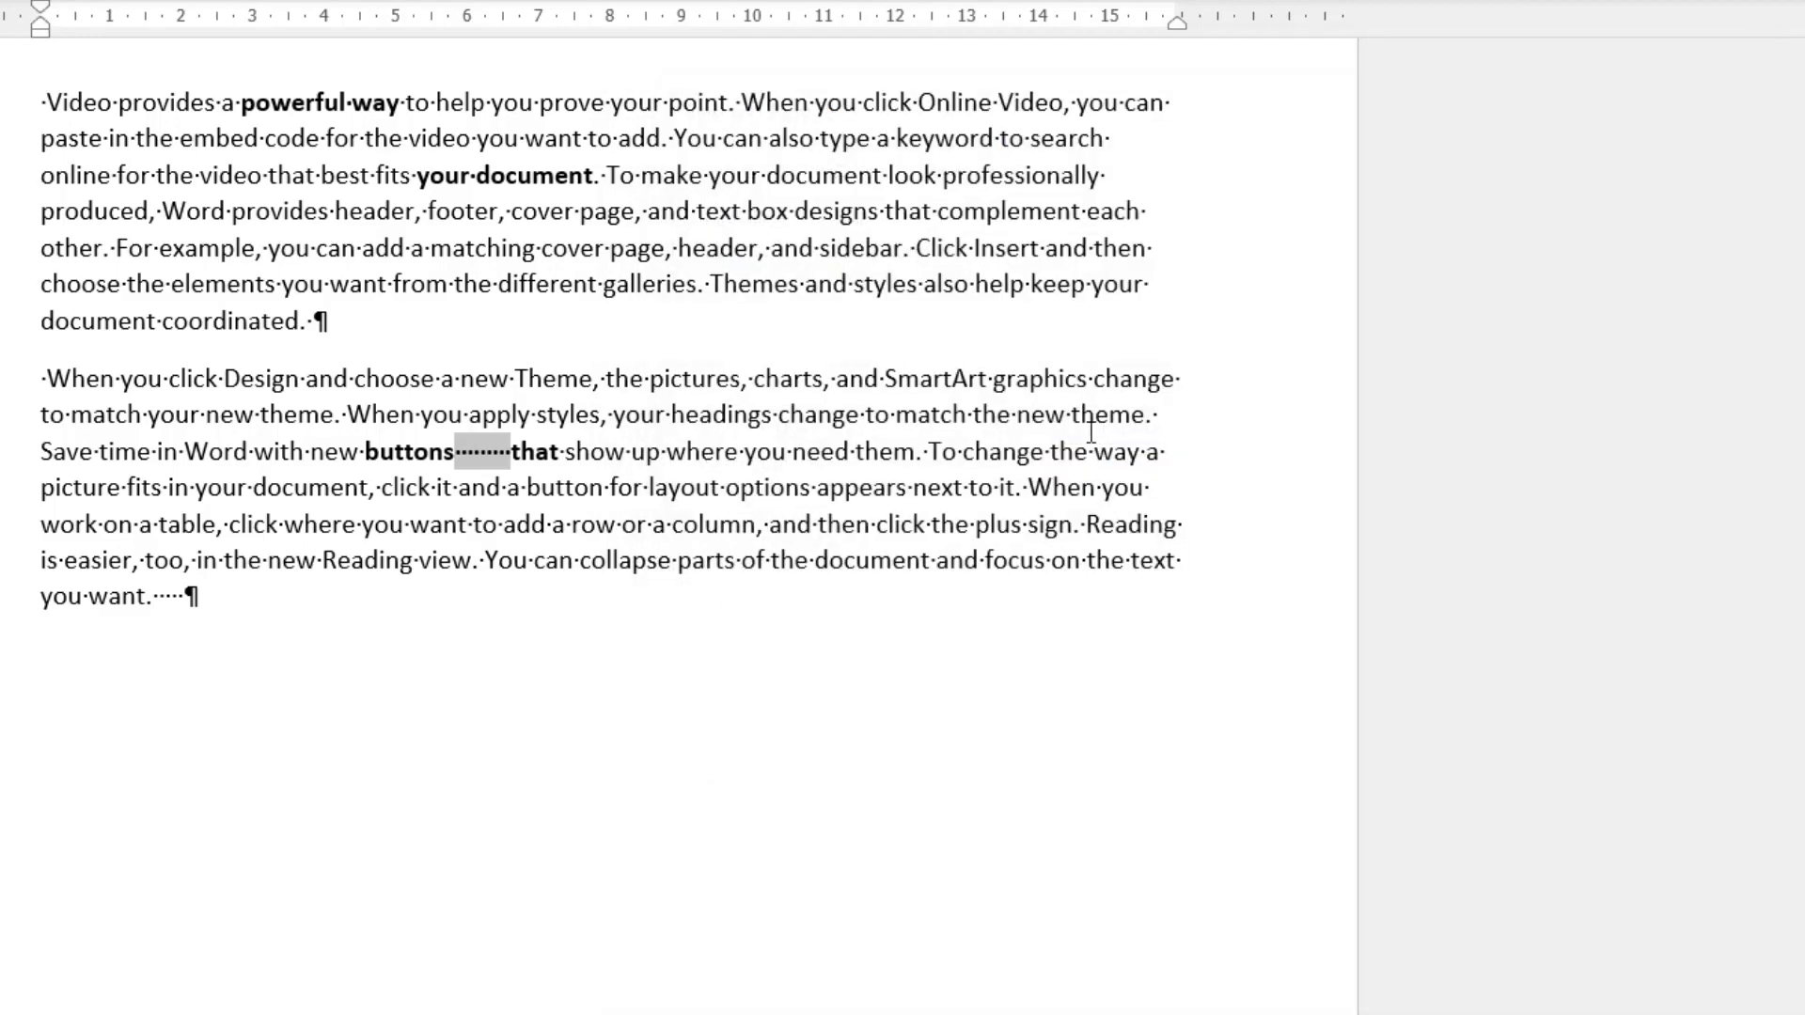
{"action": "key", "text": "ctrl+z"}
{"action": "key", "text": "ctrl+z"}
{"action": "key", "text": "ctrl+z"}
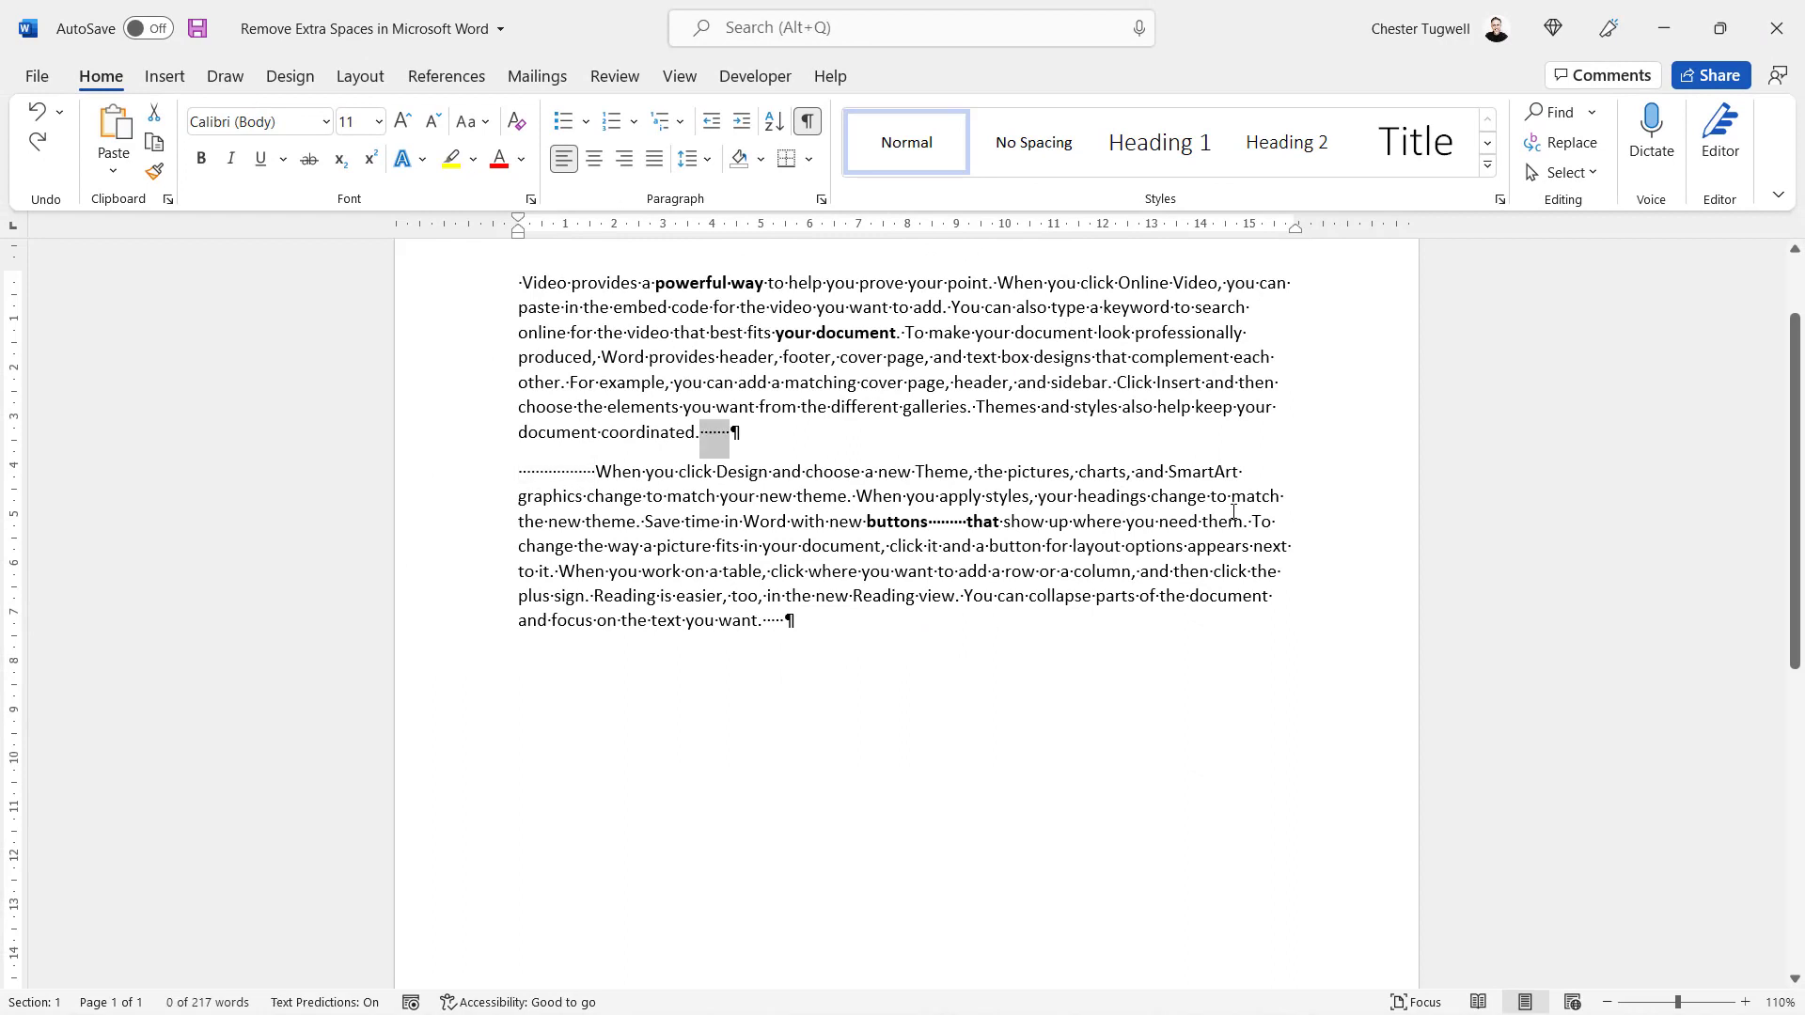
{"action": "key", "text": "ctrl+z"}
{"action": "key", "text": "ctrl+z"}
{"action": "key", "text": "ctrl+z"}
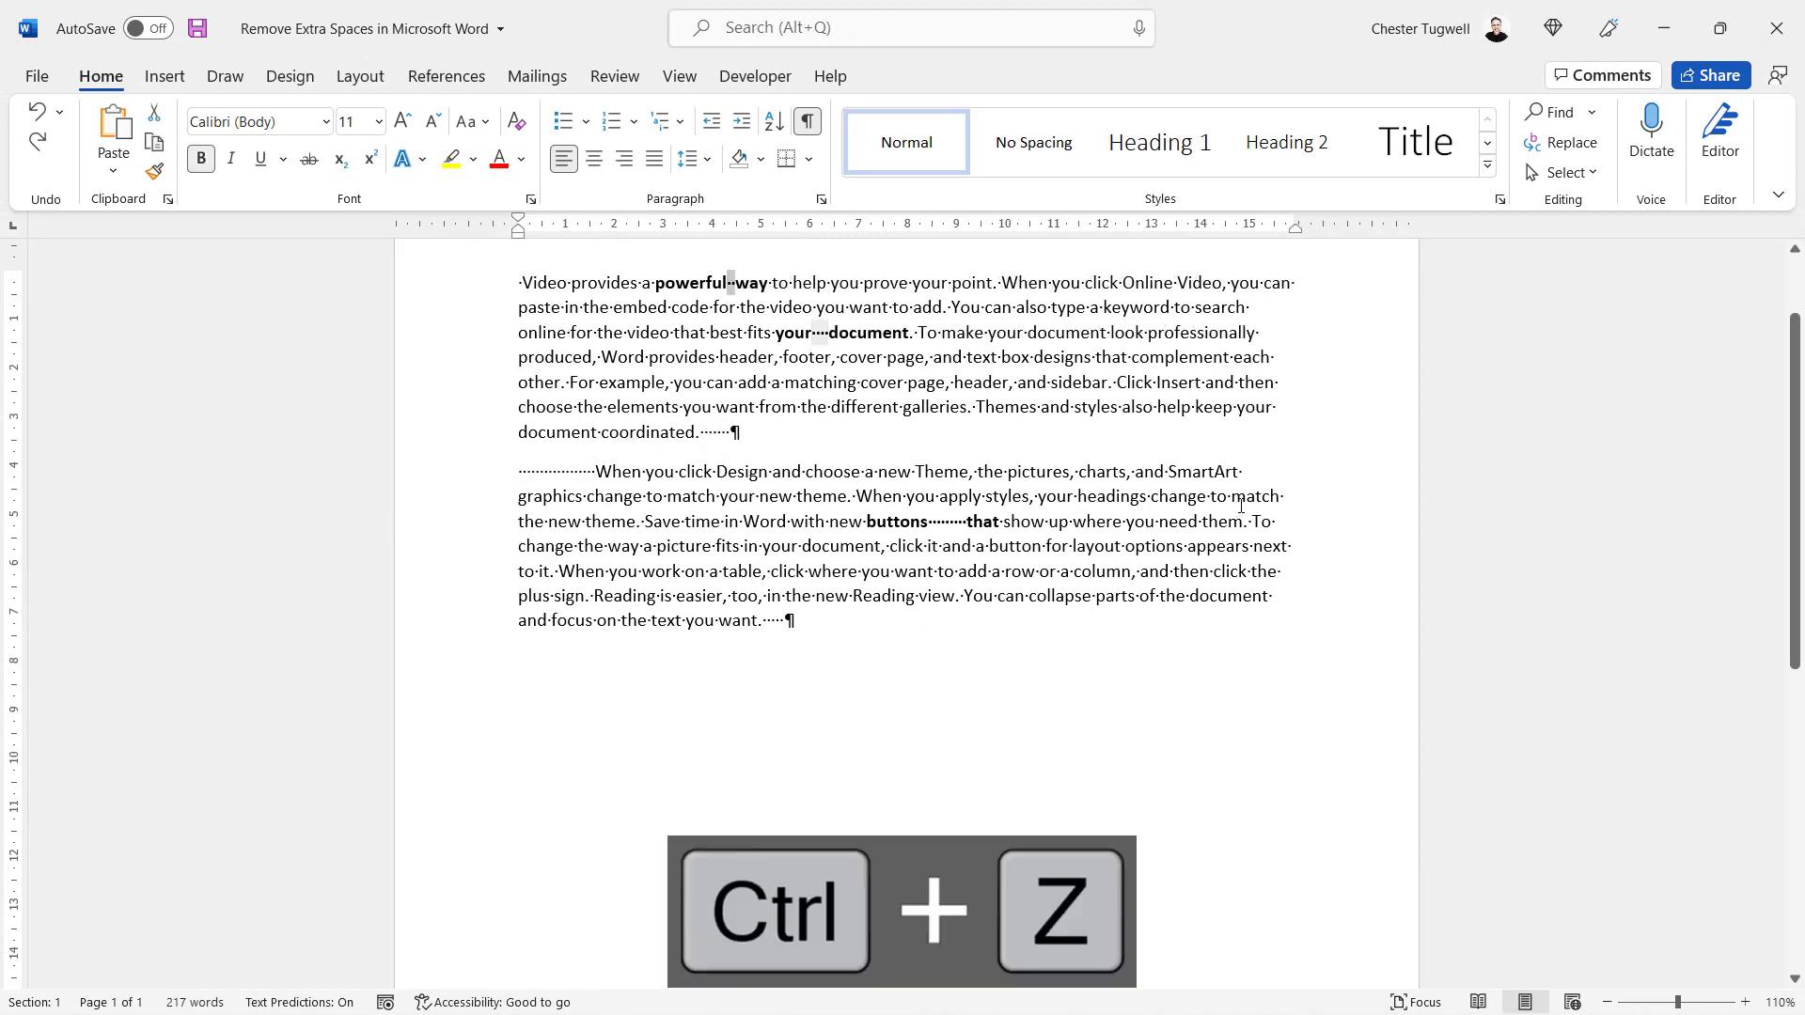
{"action": "key", "text": "ctrl+s"}
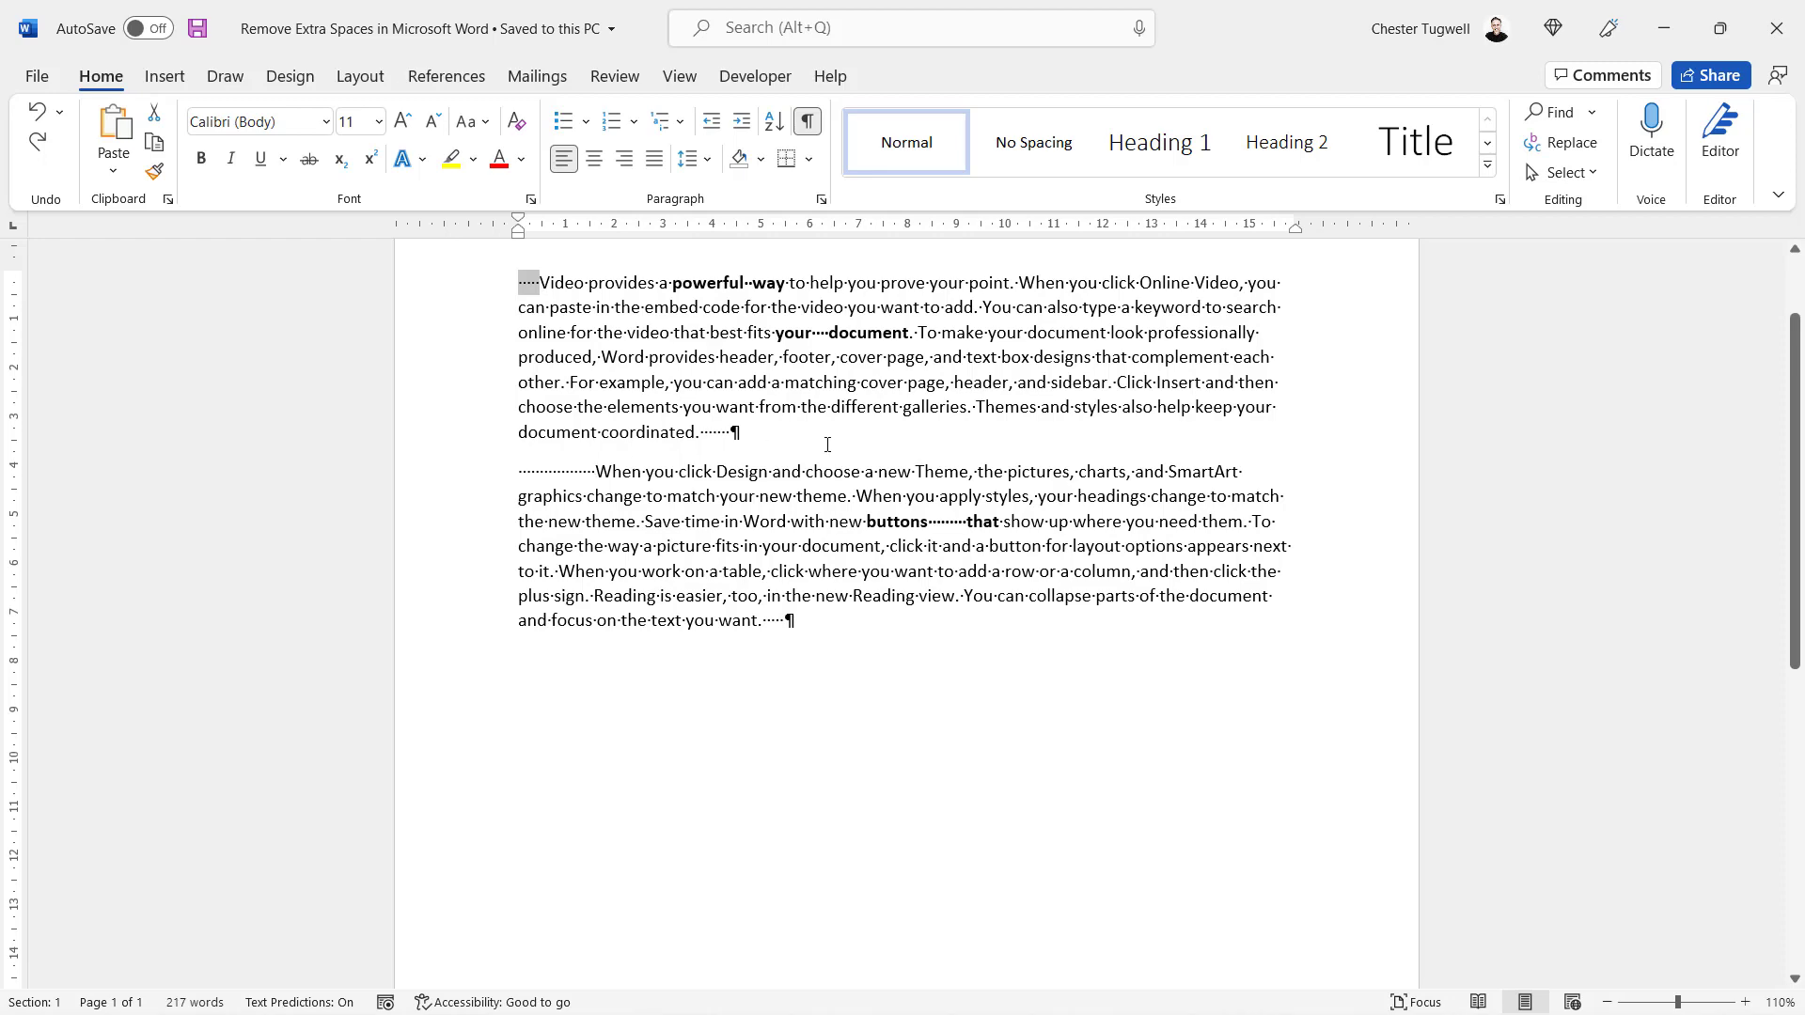
{"action": "left_click", "coordinate": [523, 282]}
{"action": "key", "text": "ctrl+h"}
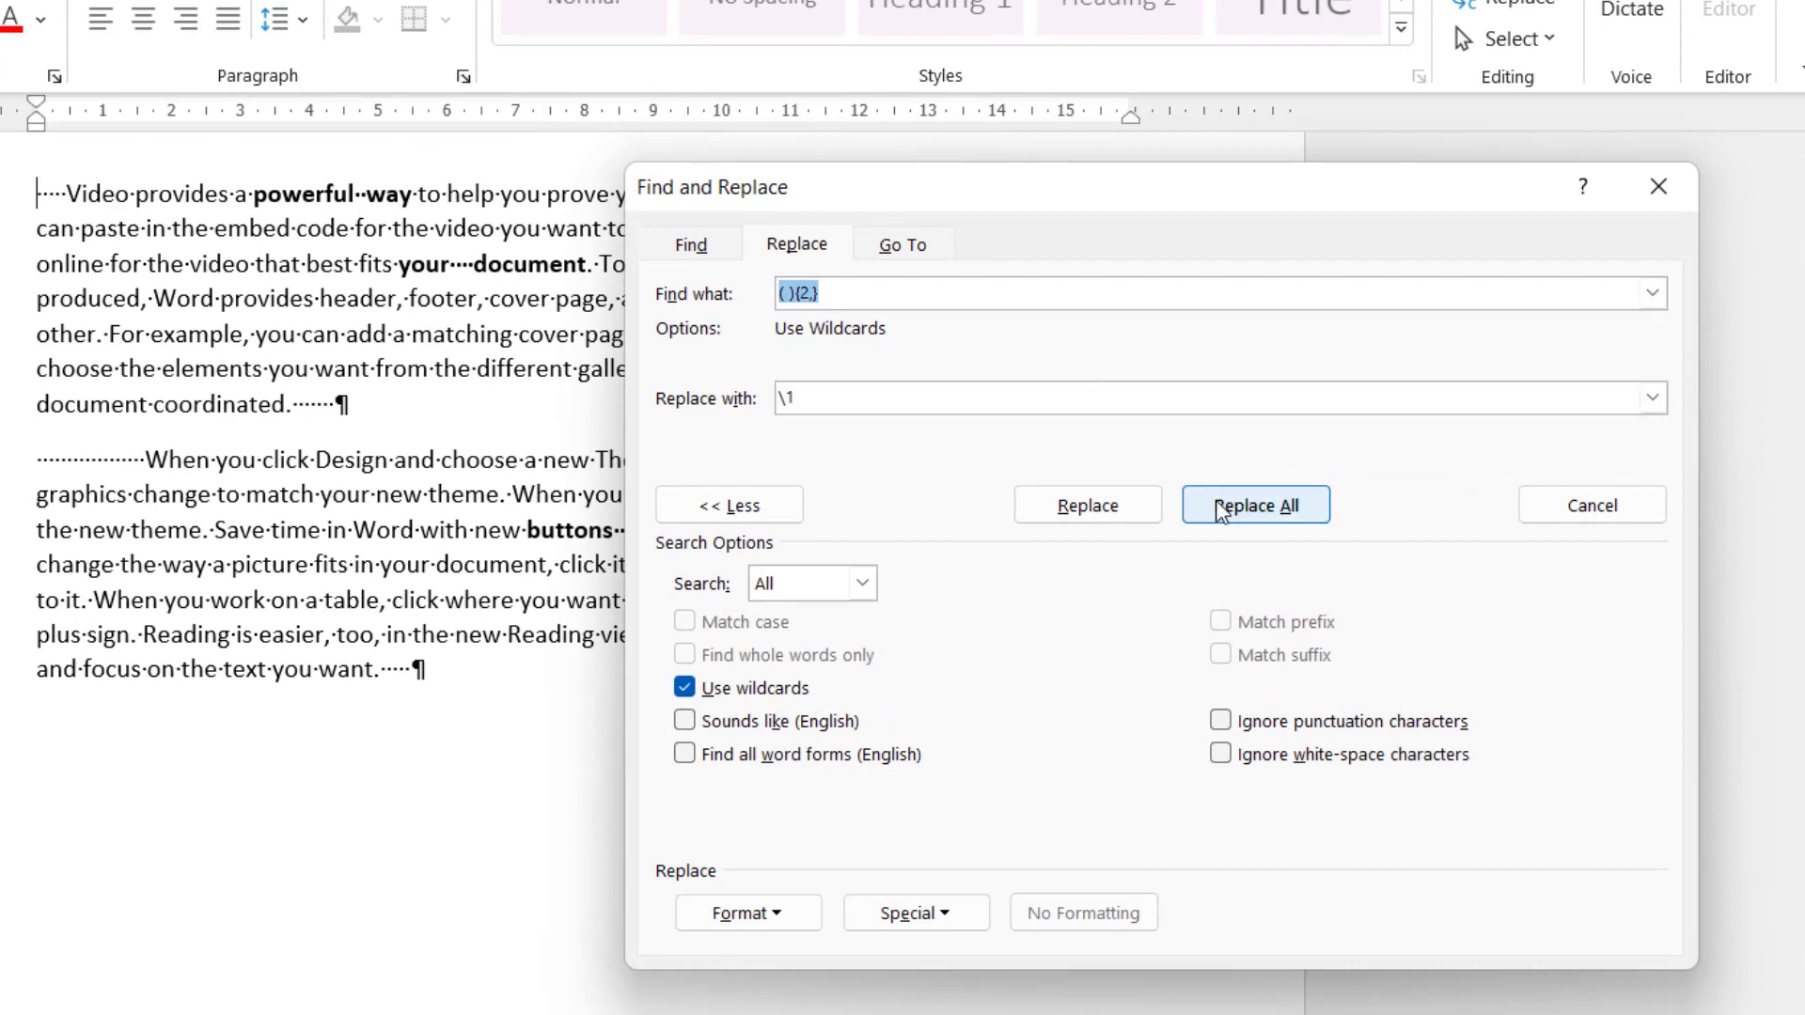
{"action": "left_click", "coordinate": [1222, 506]}
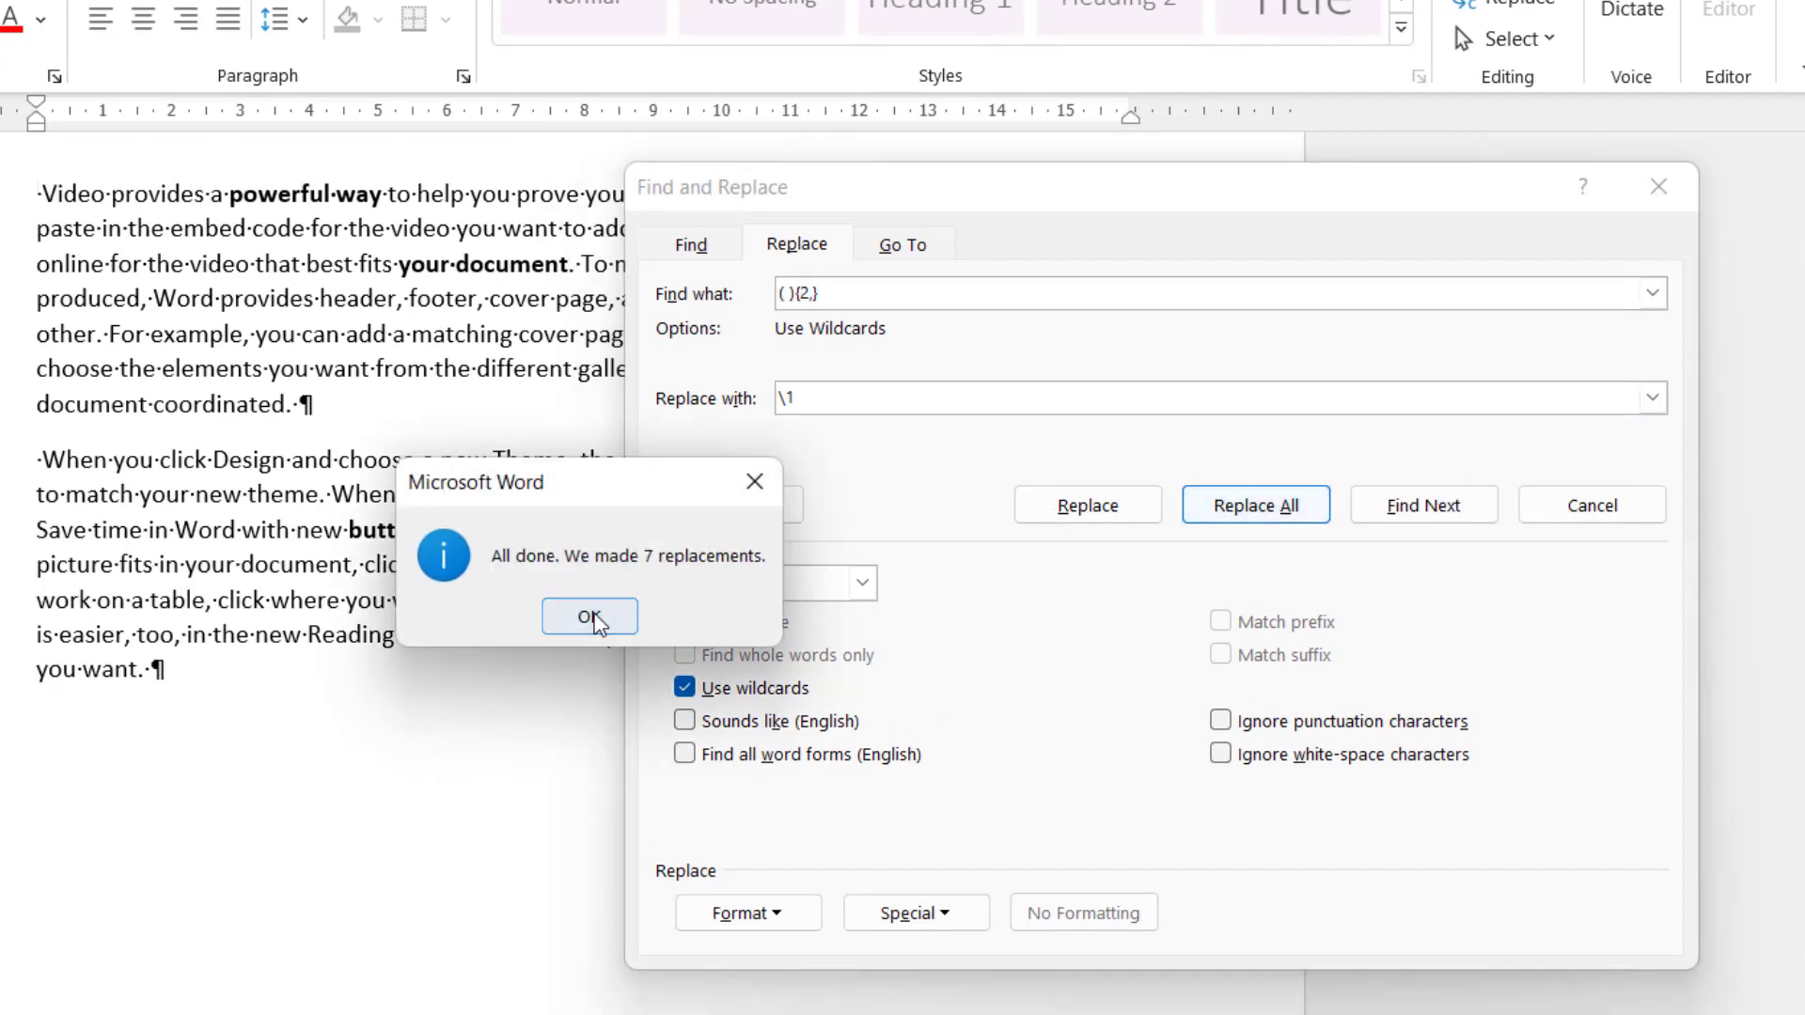
{"action": "left_click", "coordinate": [592, 616]}
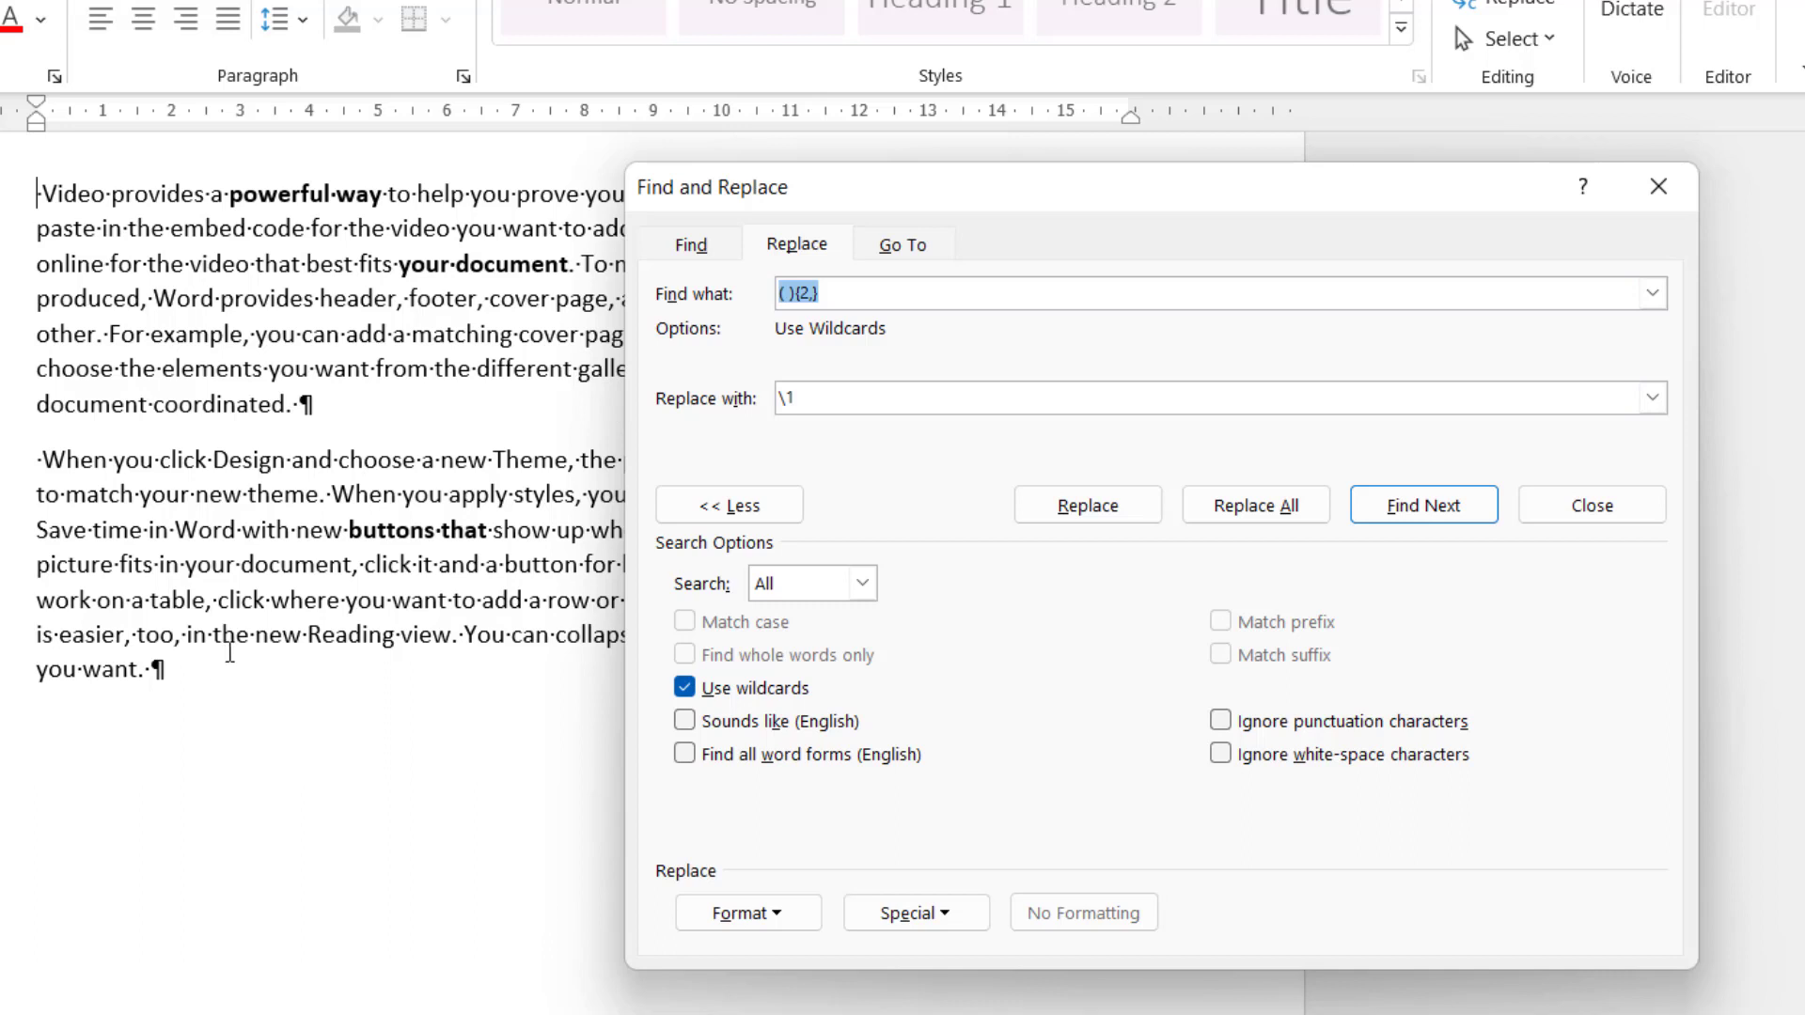
{"action": "left_click", "coordinate": [1556, 523]}
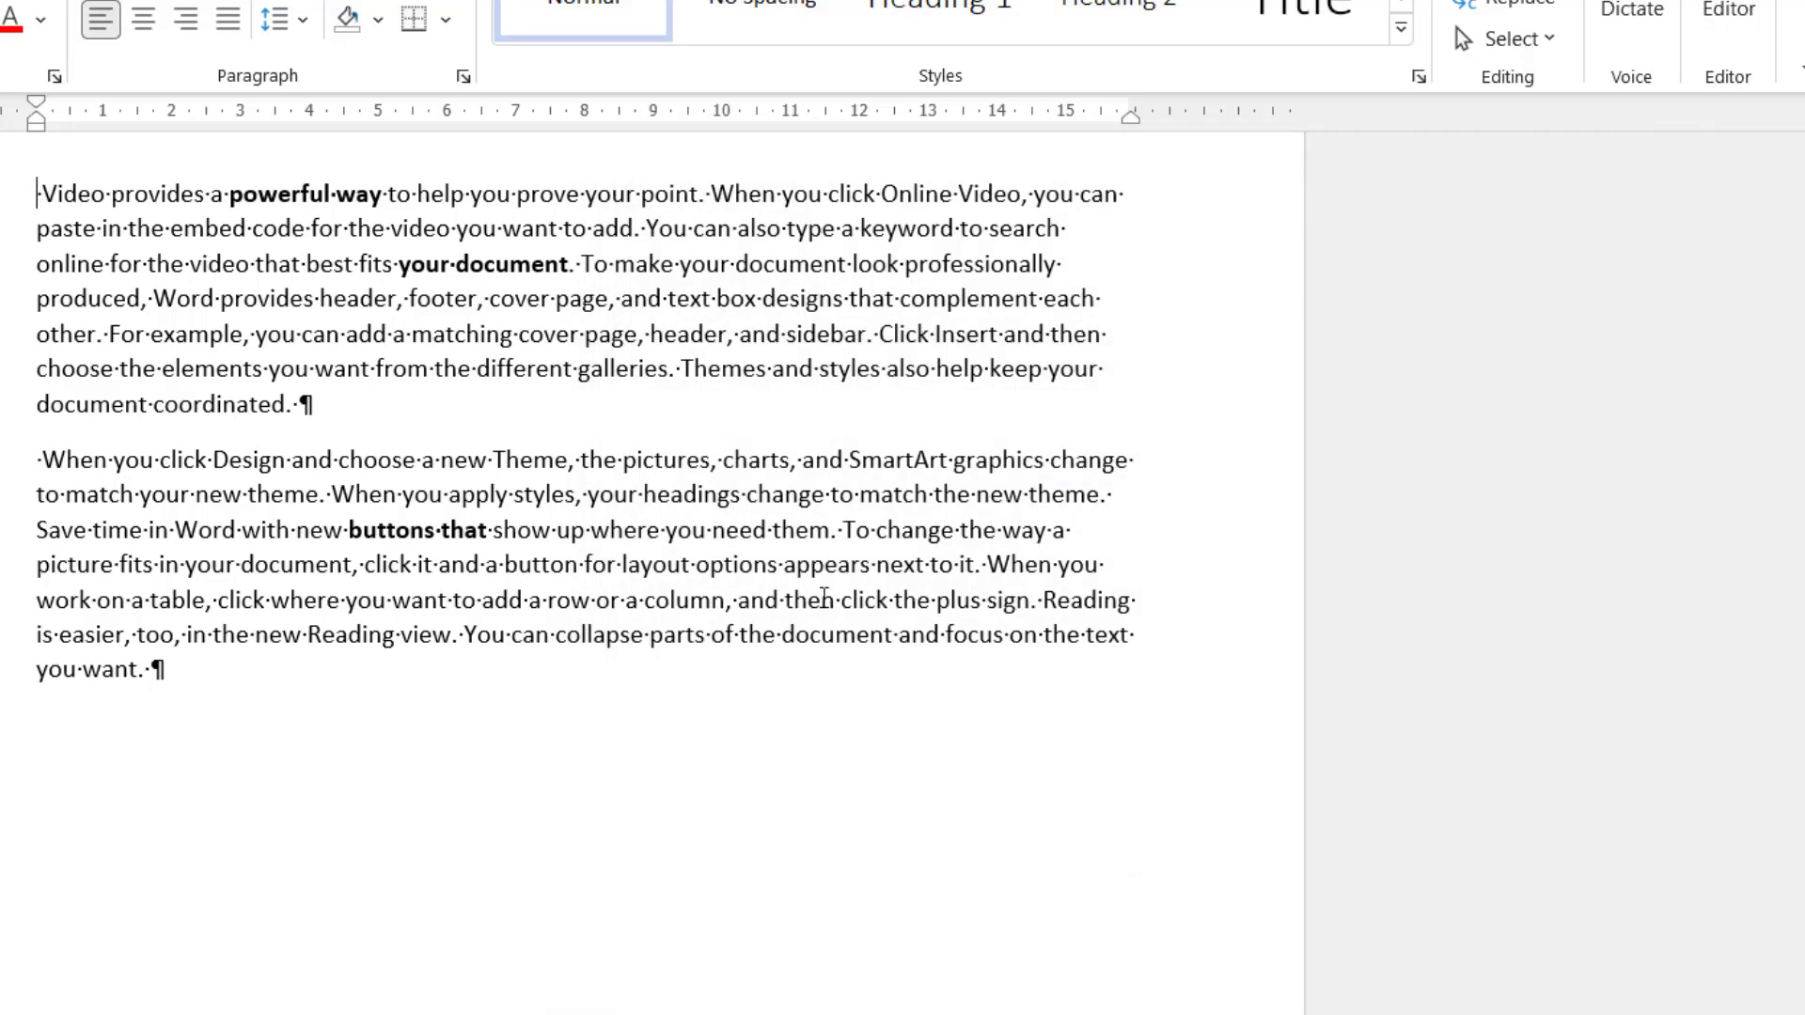
{"action": "key", "text": "ctrl+z"}
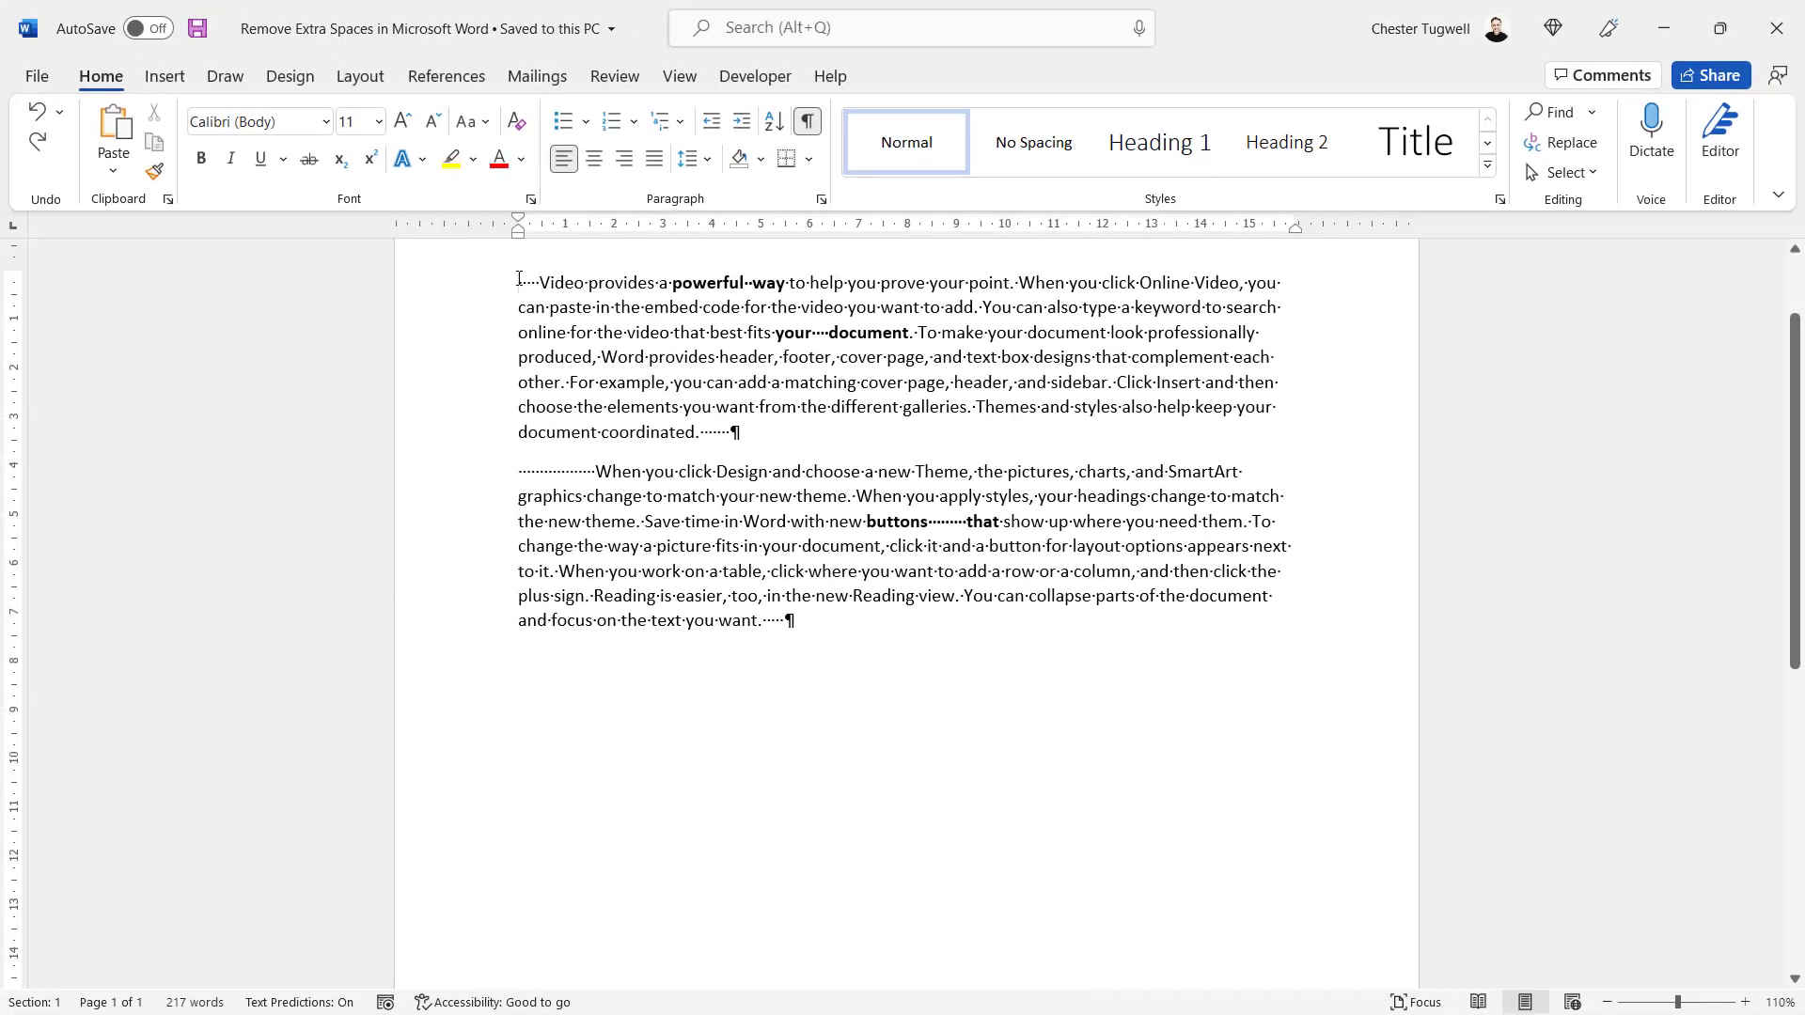
{"action": "left_click", "coordinate": [732, 359]}
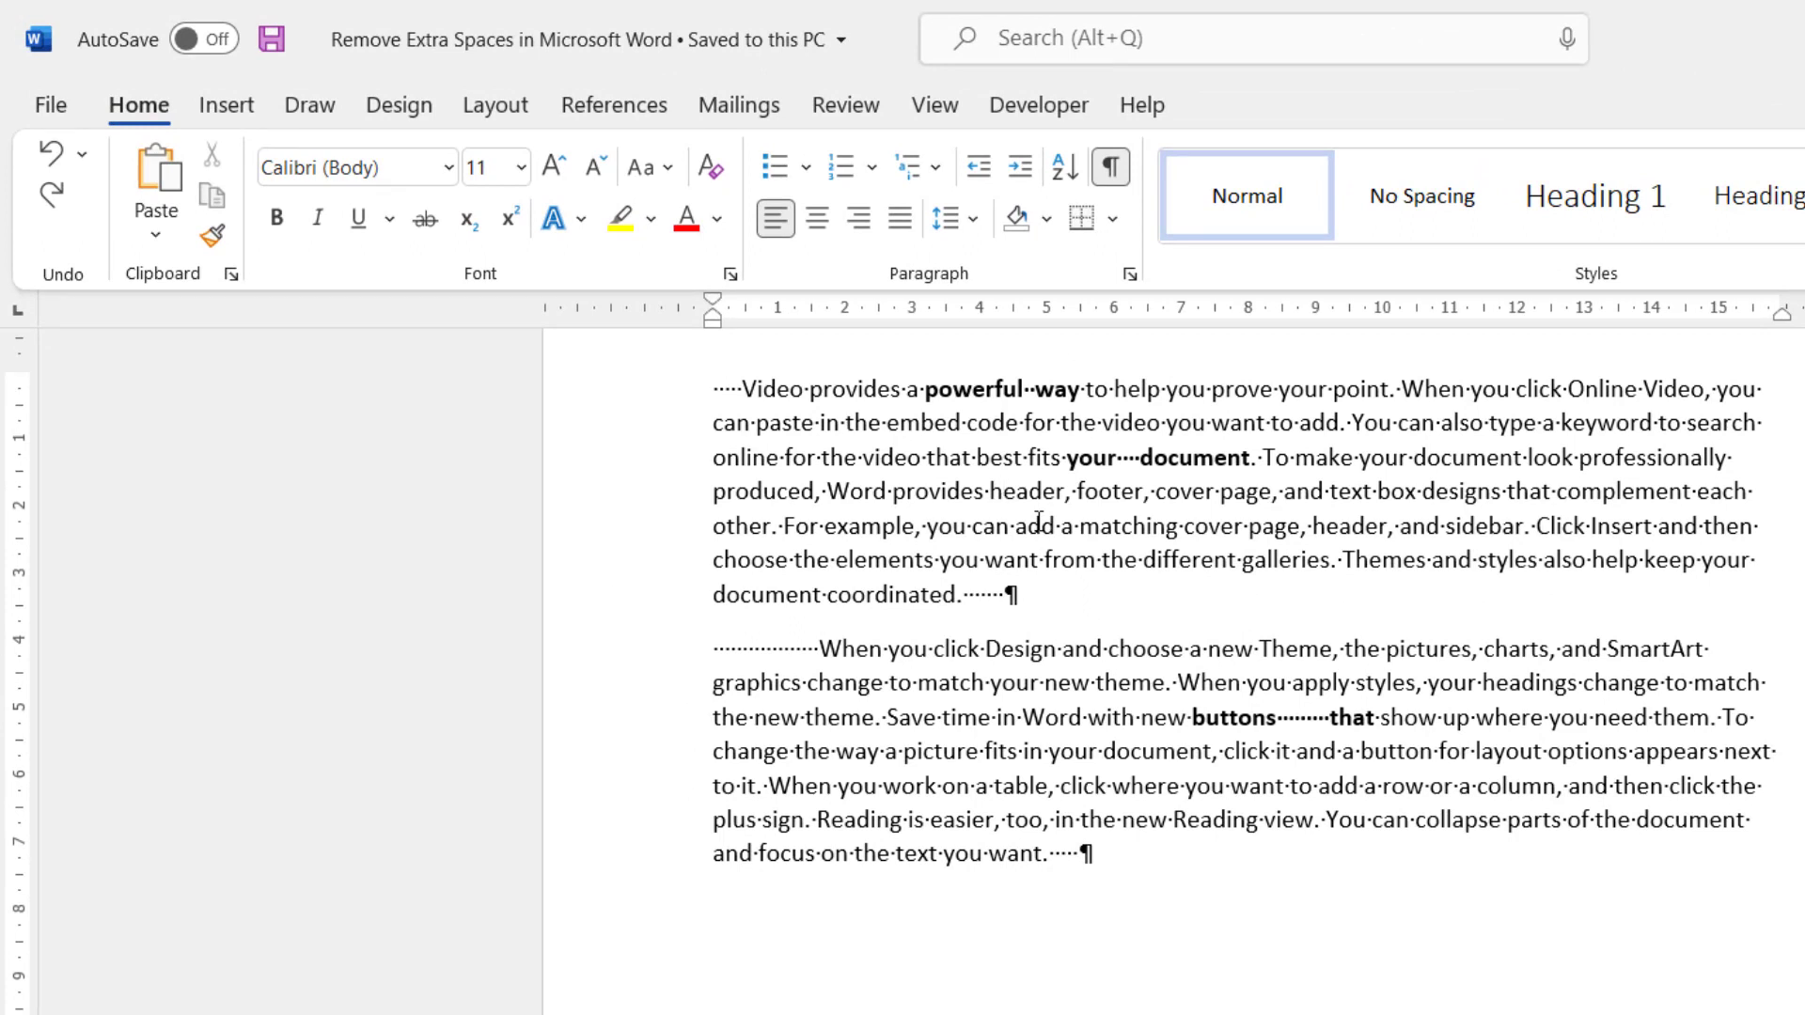
{"action": "left_click", "coordinate": [817, 224]}
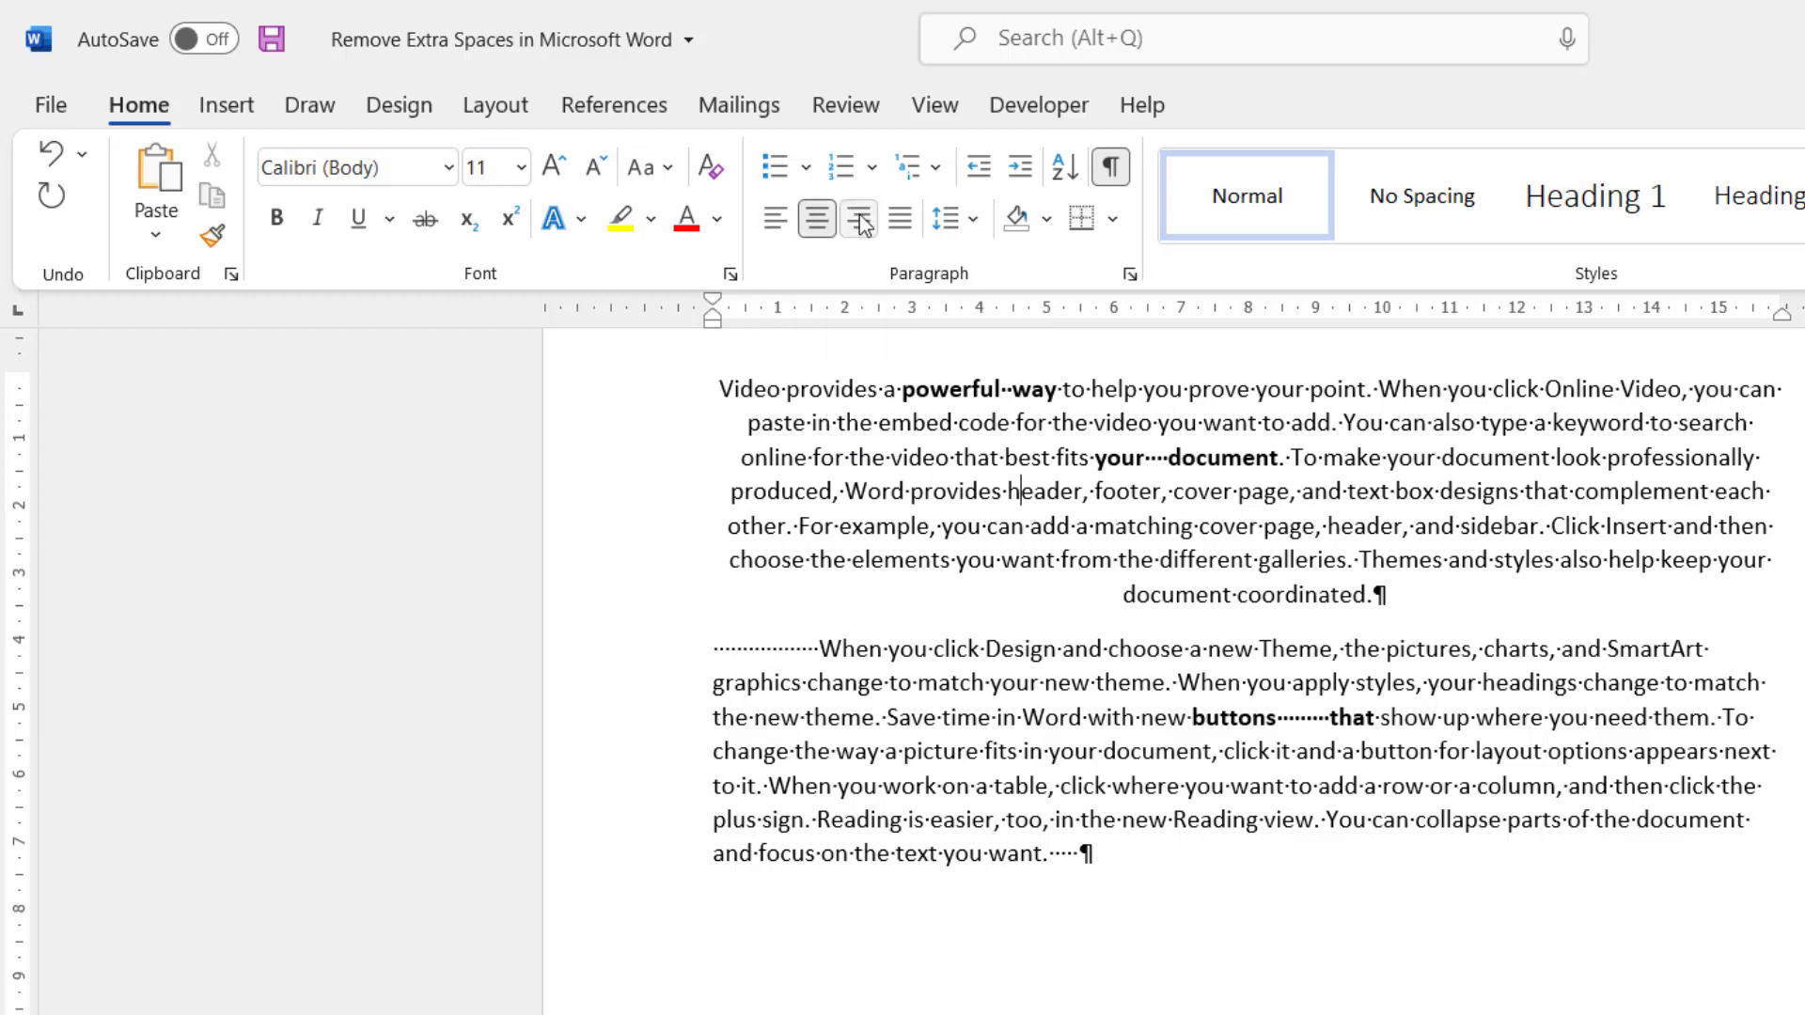
{"action": "left_click", "coordinate": [859, 220]}
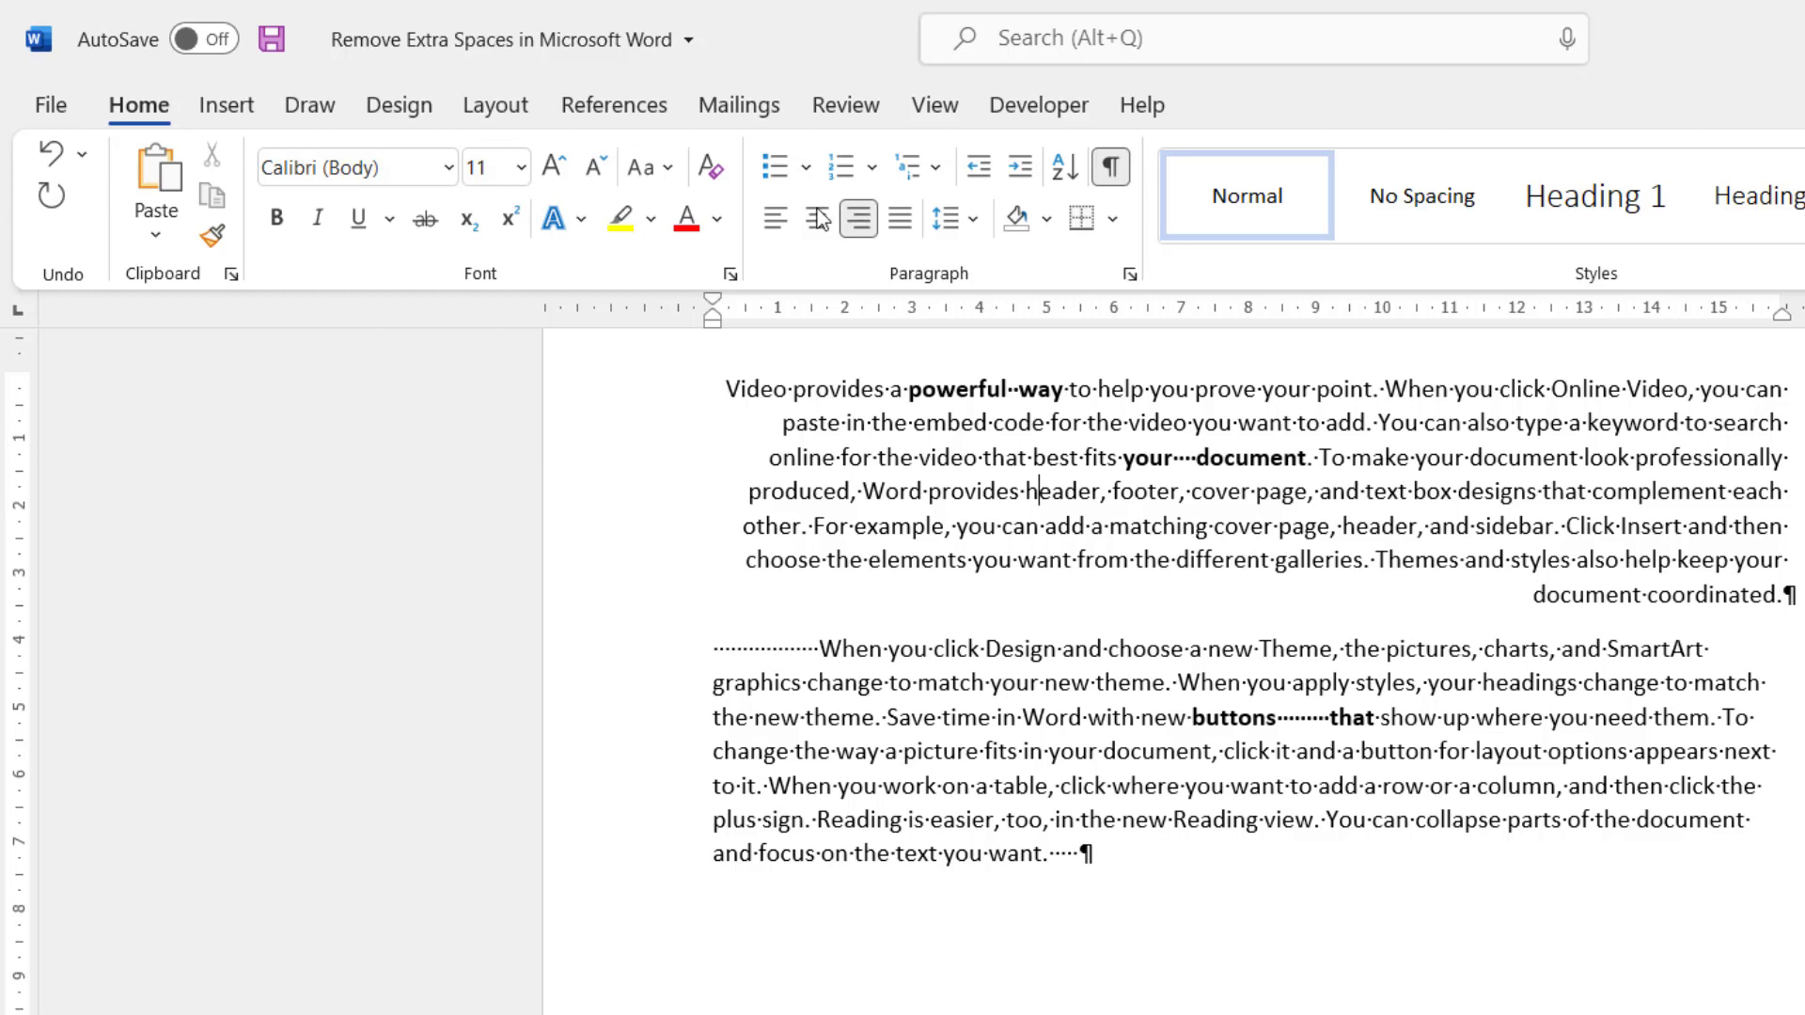
{"action": "left_click", "coordinate": [777, 220]}
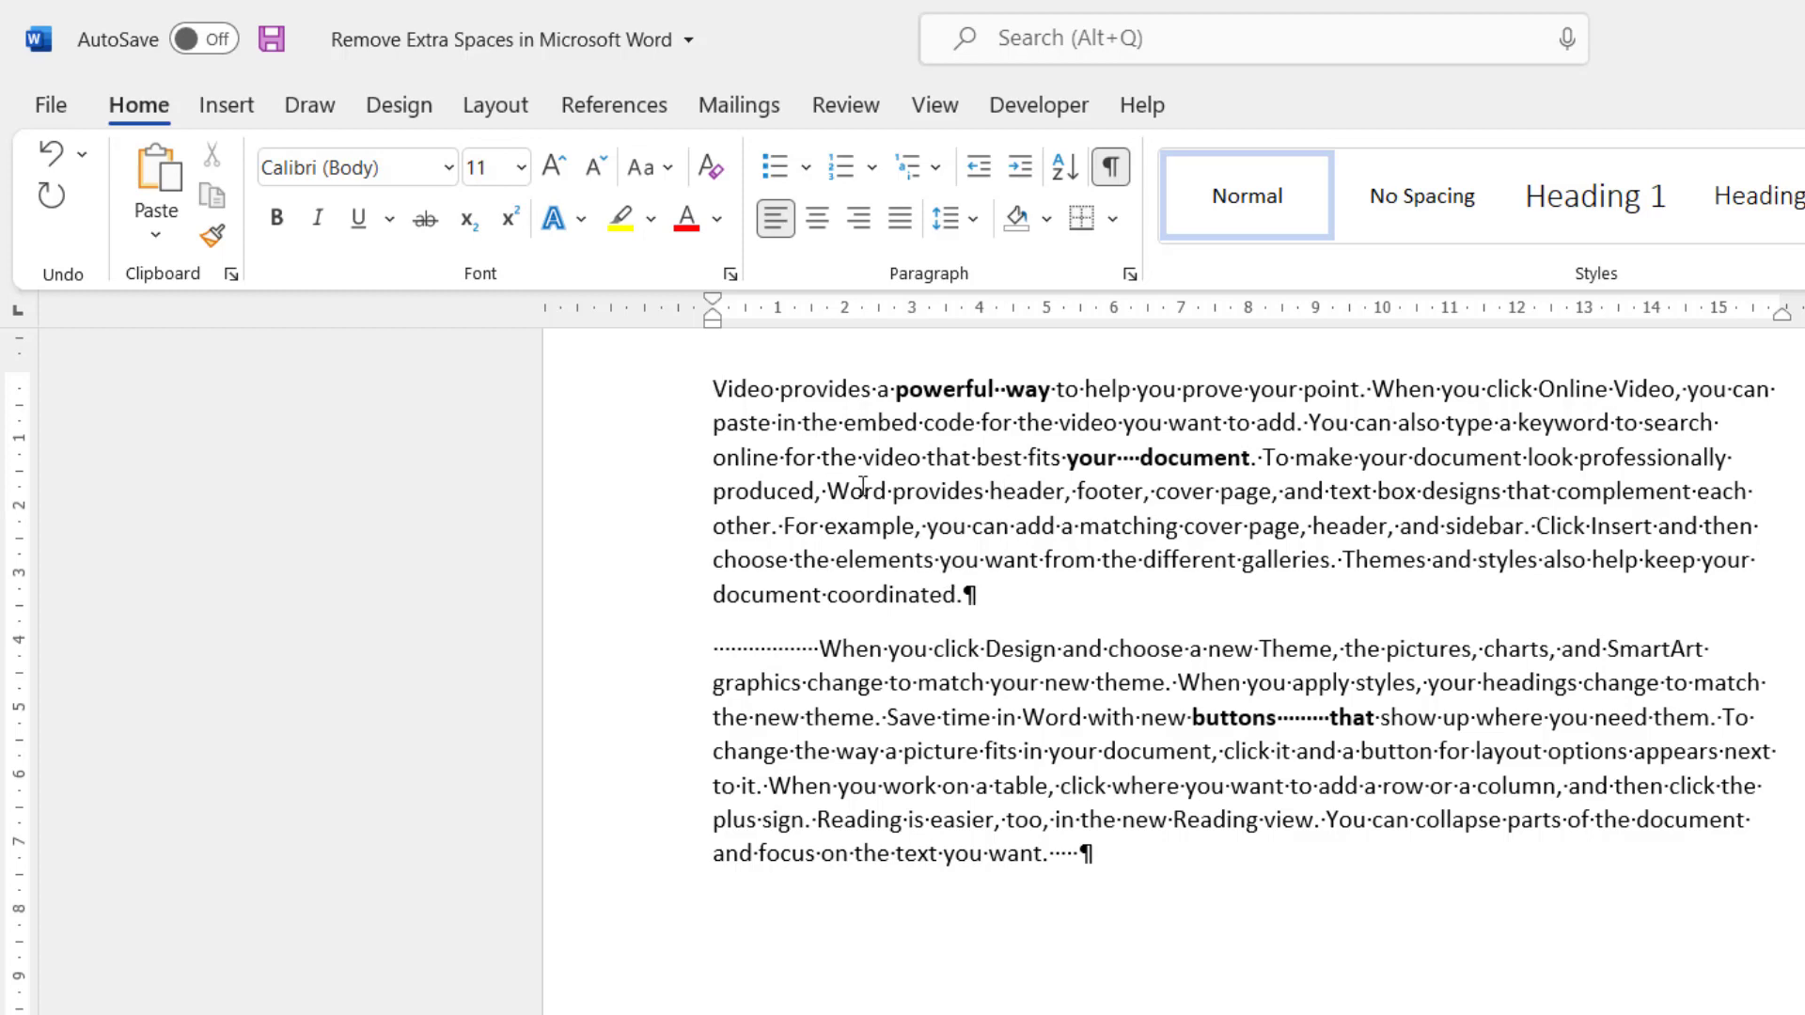
{"action": "key", "text": "ctrl+z"}
{"action": "key", "text": "ctrl+z"}
{"action": "key", "text": "ctrl+z"}
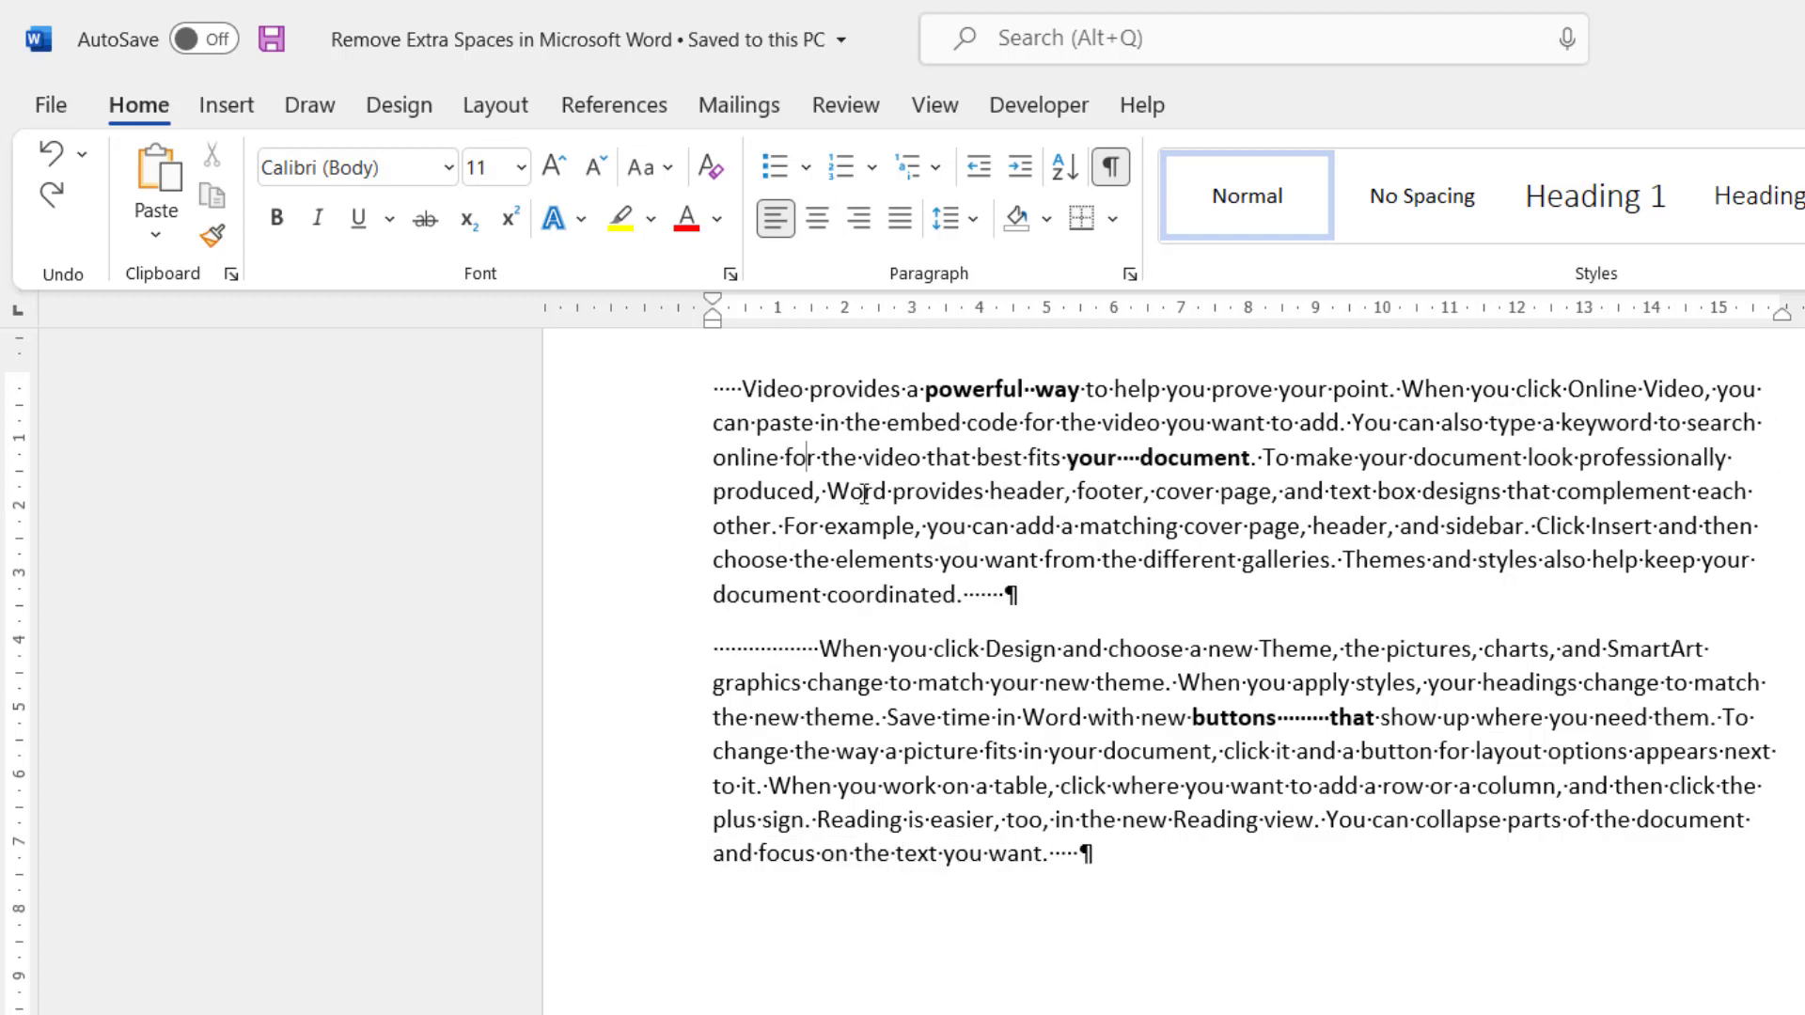
Select all text and cycle centre, right, then left alignment to strip leading and trailing spaces.
{"action": "key", "text": "ctrl+a"}
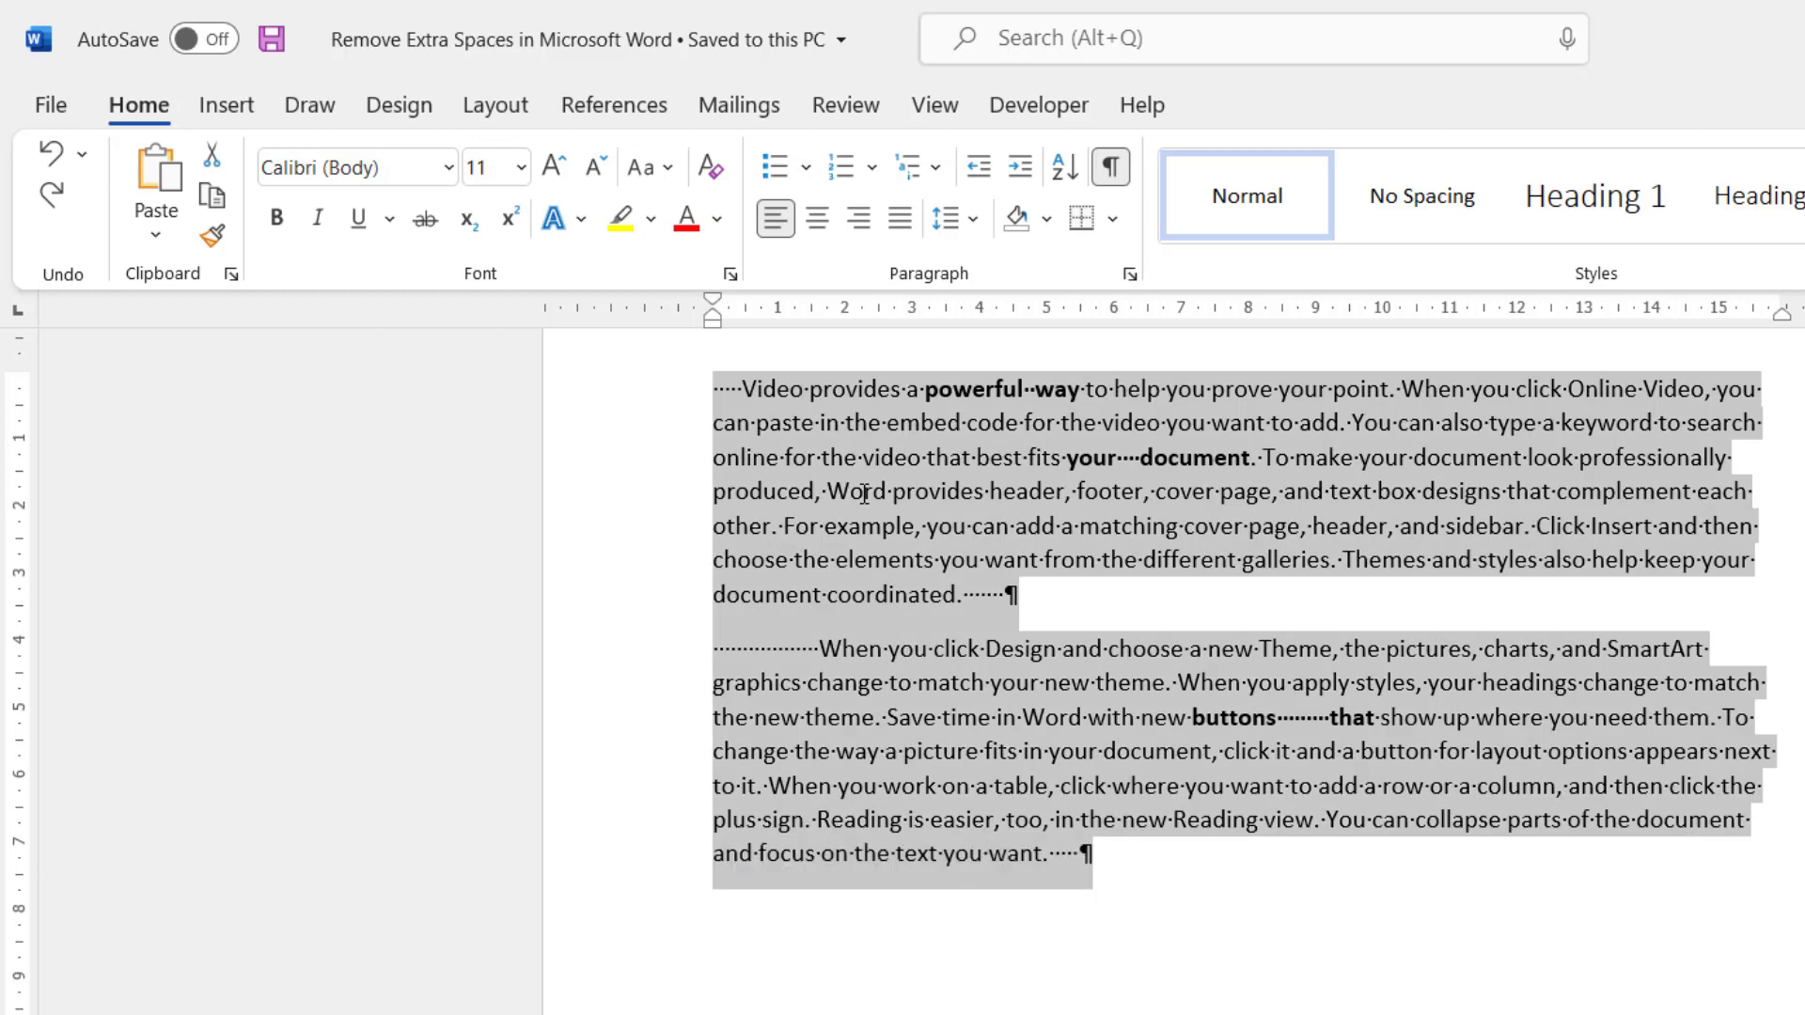
{"action": "key", "text": "ctrl+e"}
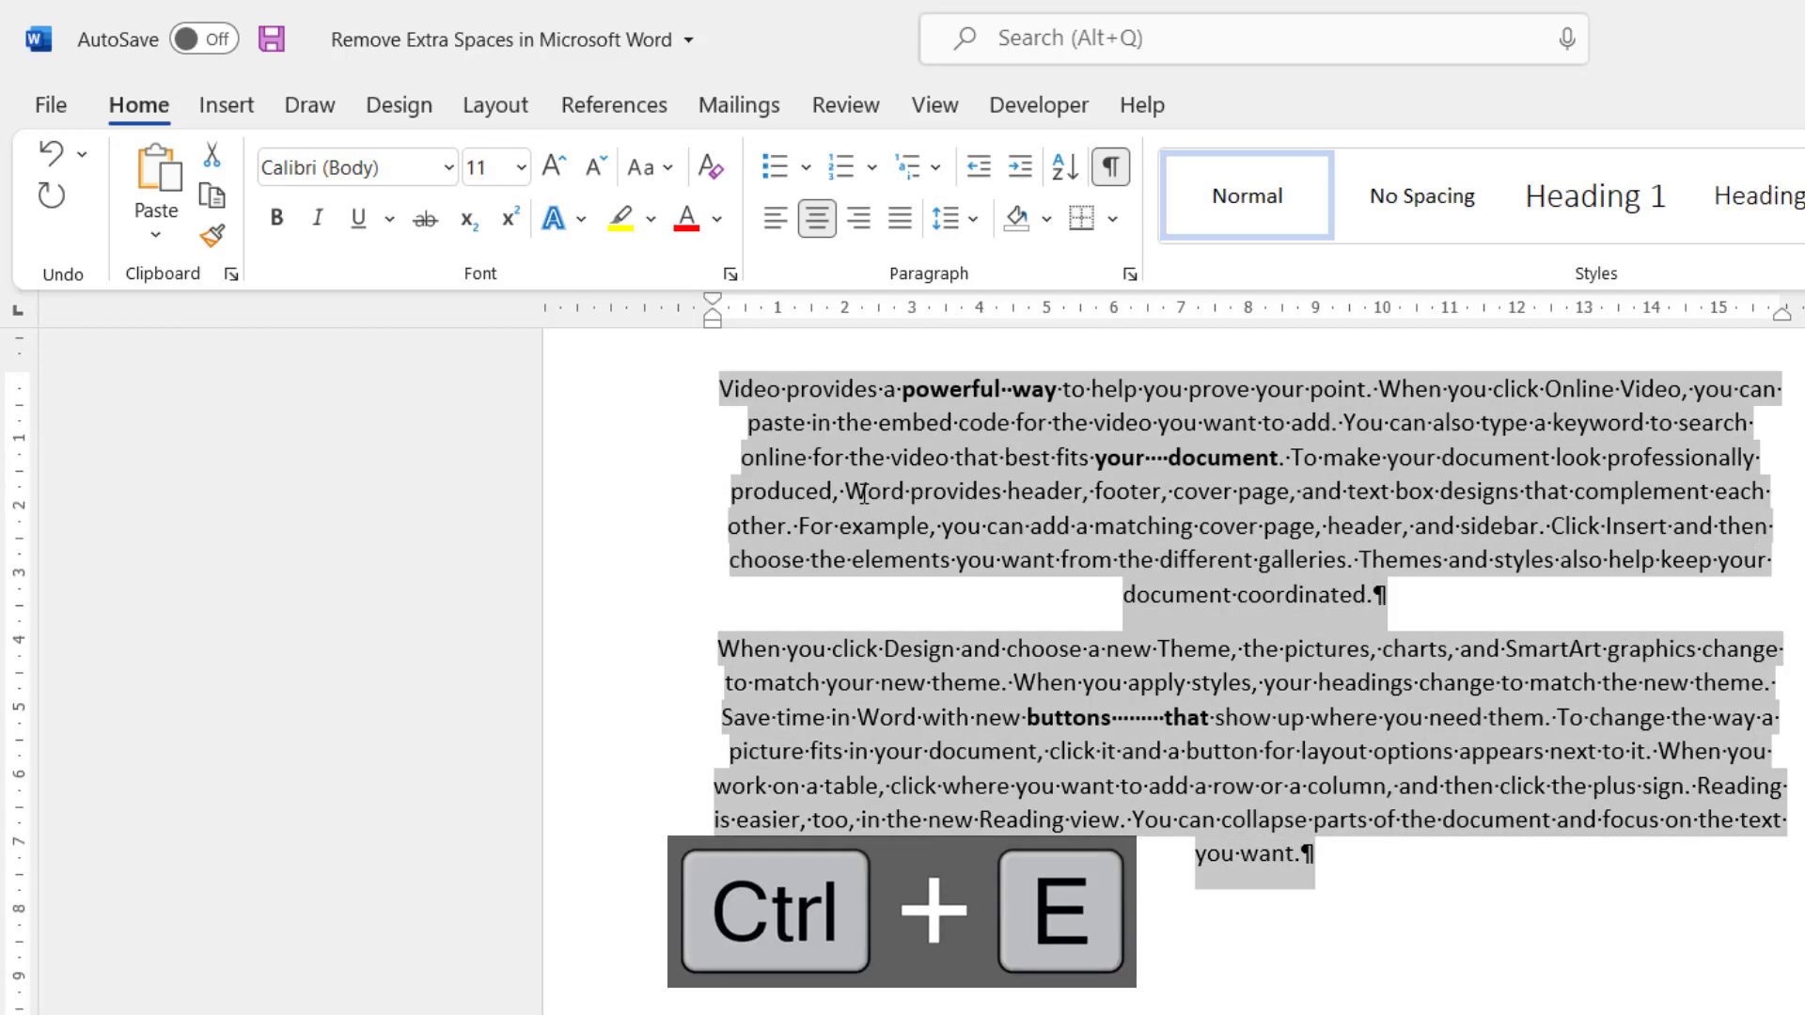
{"action": "key", "text": "ctrl+r"}
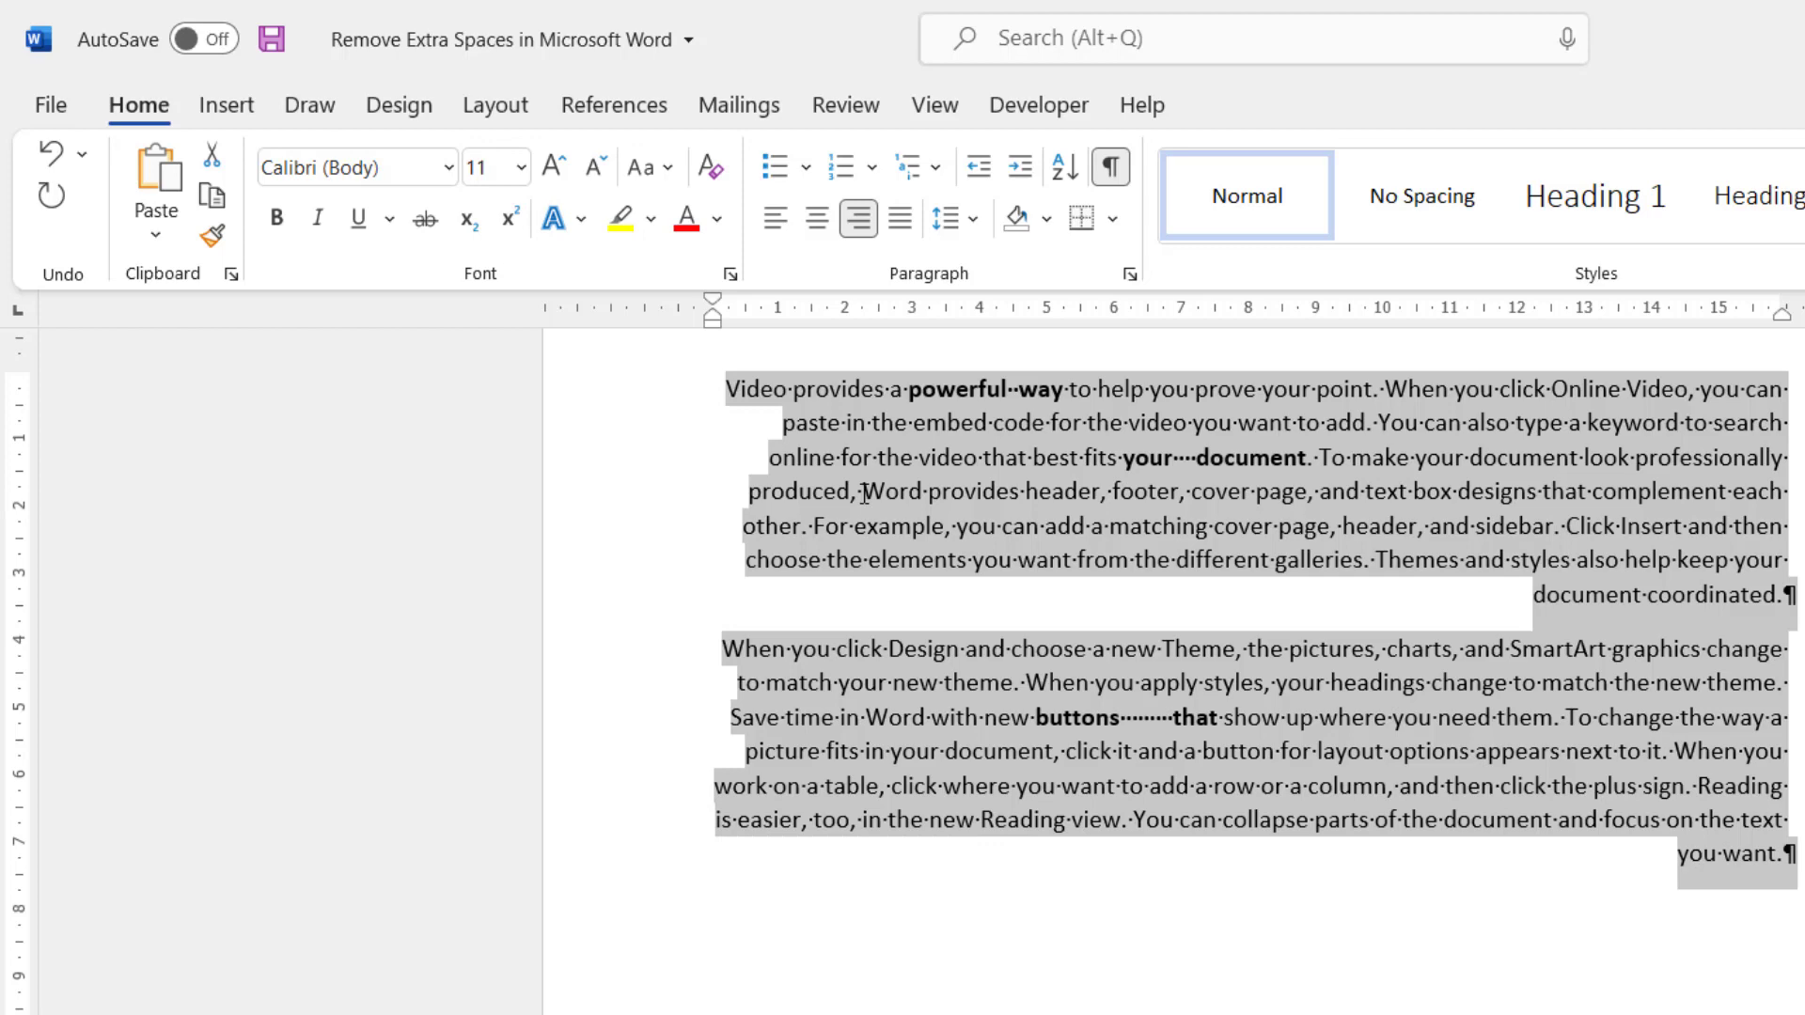
{"action": "key", "text": "ctrl+l"}
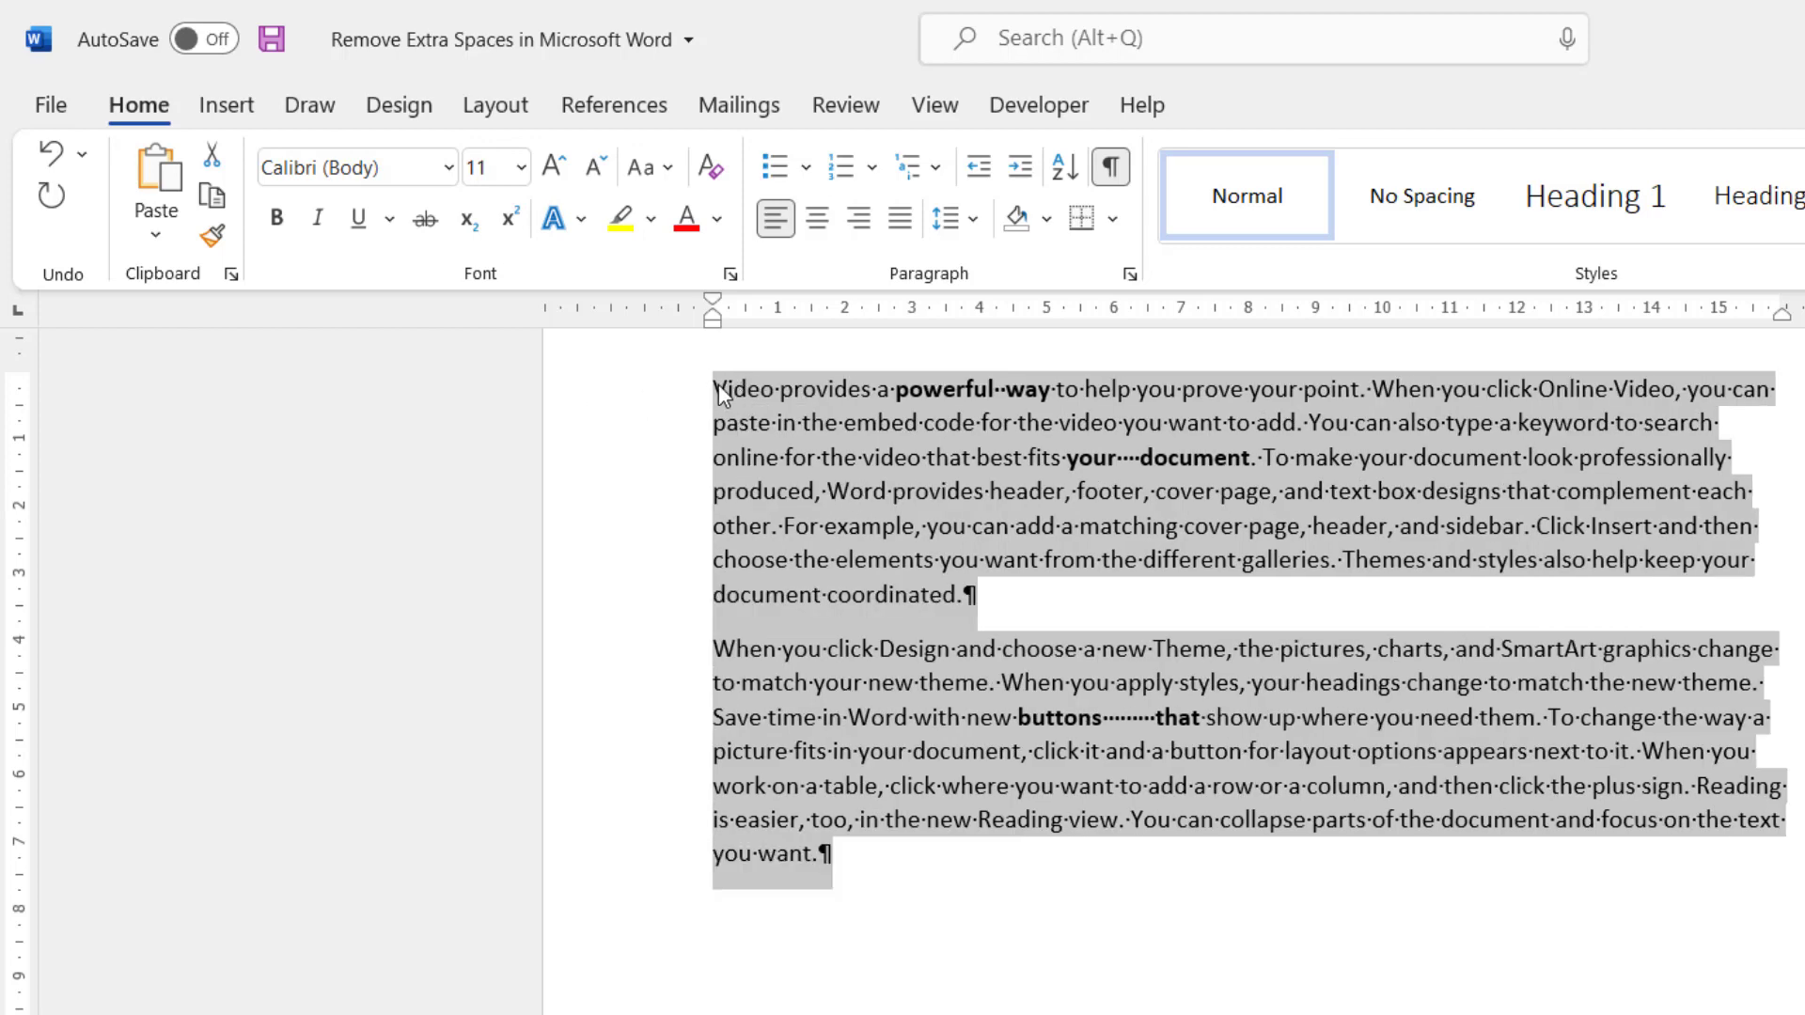
{"action": "left_click", "coordinate": [1041, 577]}
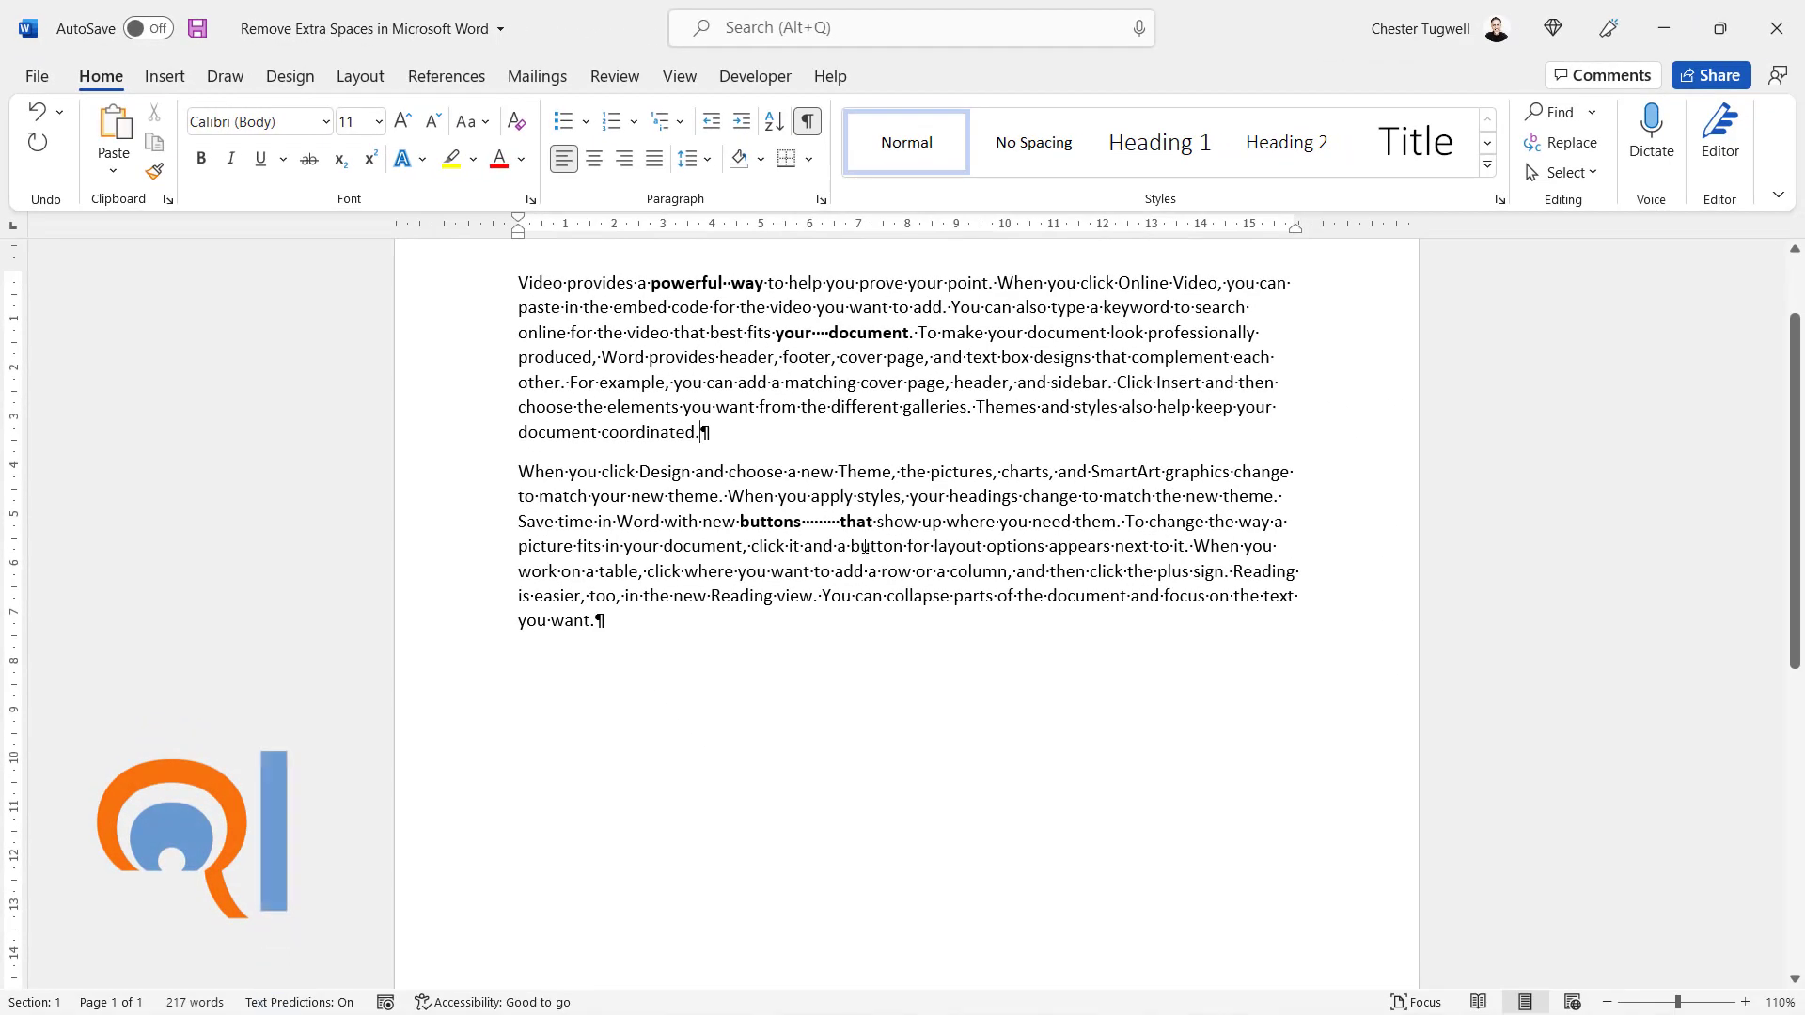
Replace All with wildcard ( ){2,} → \1, fixing 'buttons that', 'powerful way' and 'your document' (3 replacements).
{"action": "key", "text": "ctrl+h"}
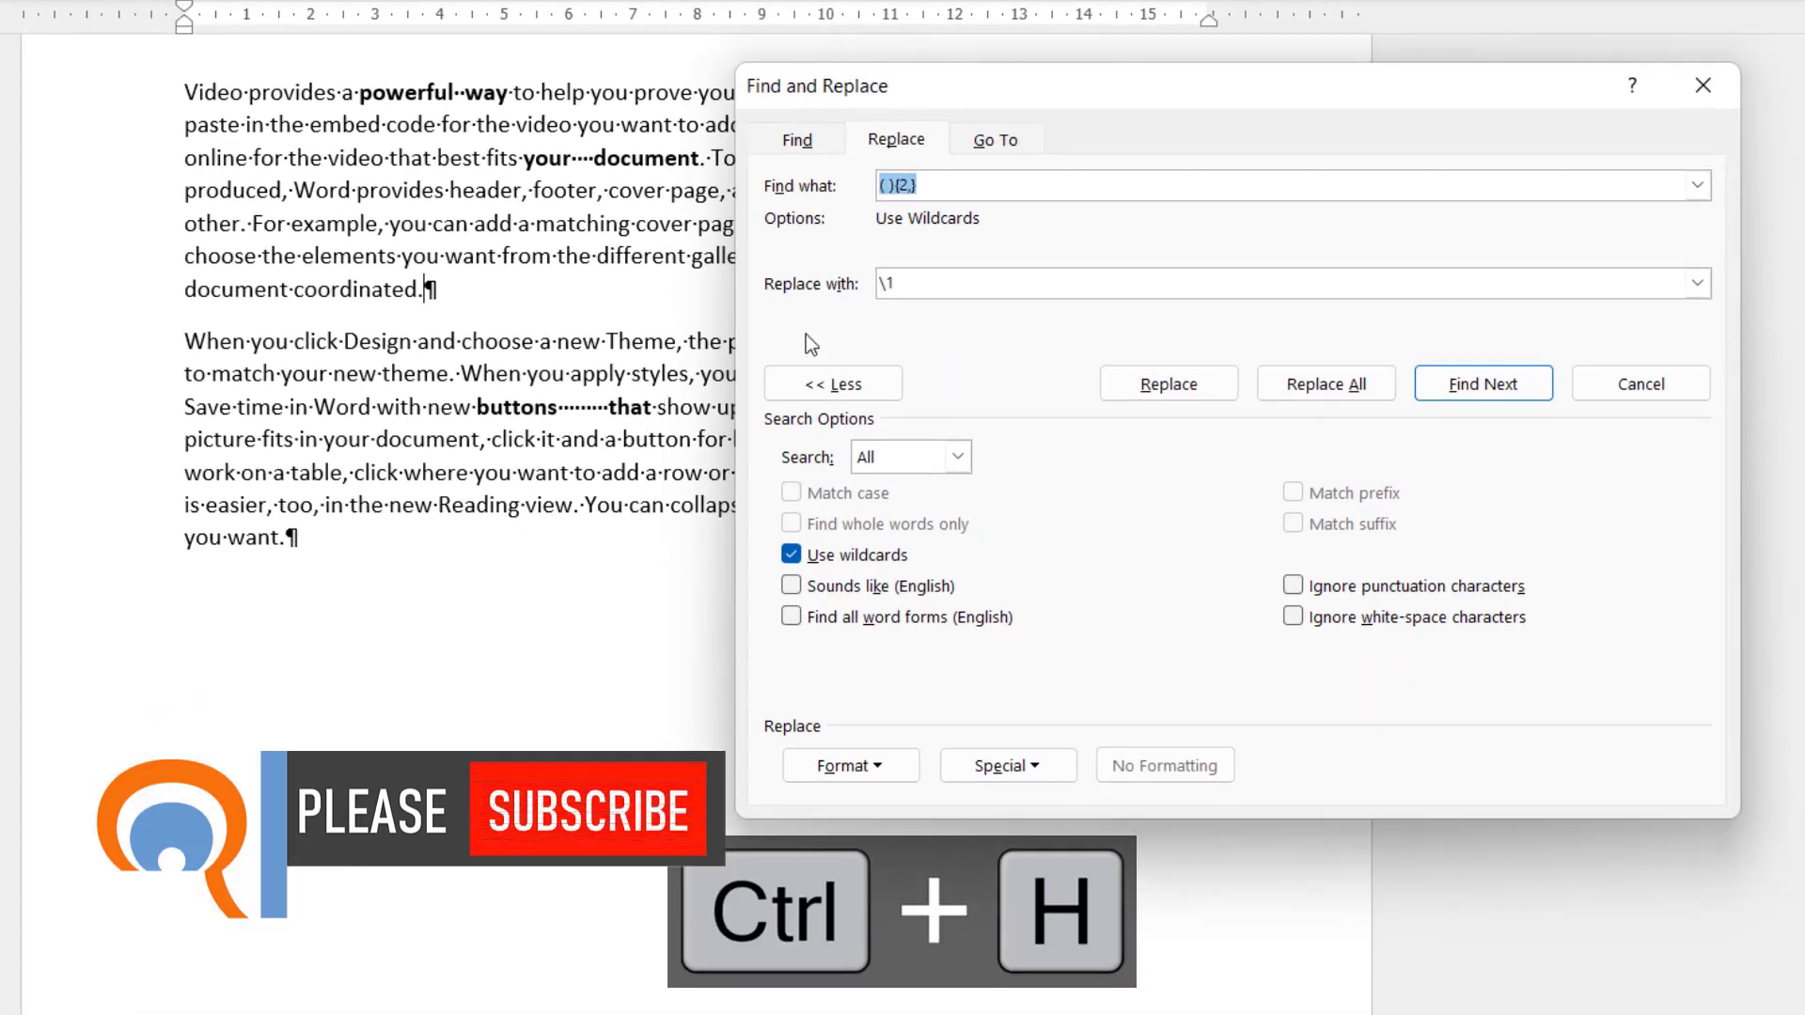
{"action": "left_click", "coordinate": [1306, 376]}
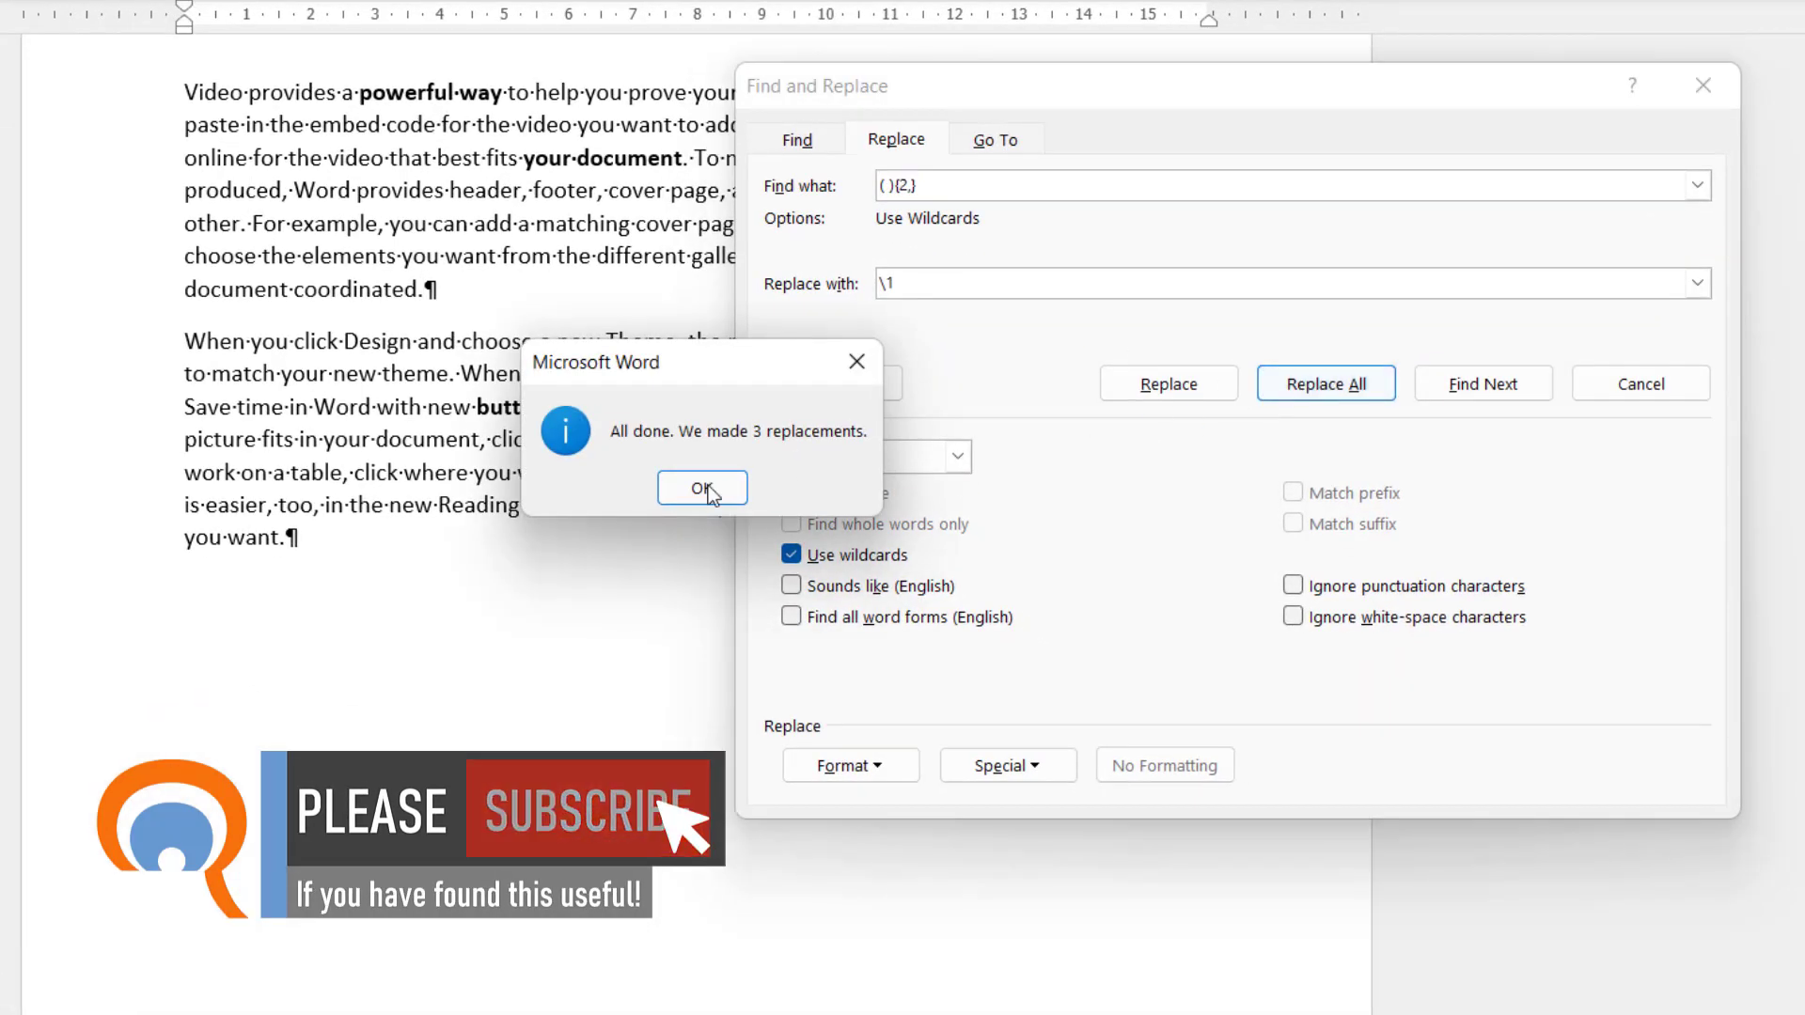
{"action": "left_click", "coordinate": [705, 489]}
{"action": "left_click", "coordinate": [1641, 384]}
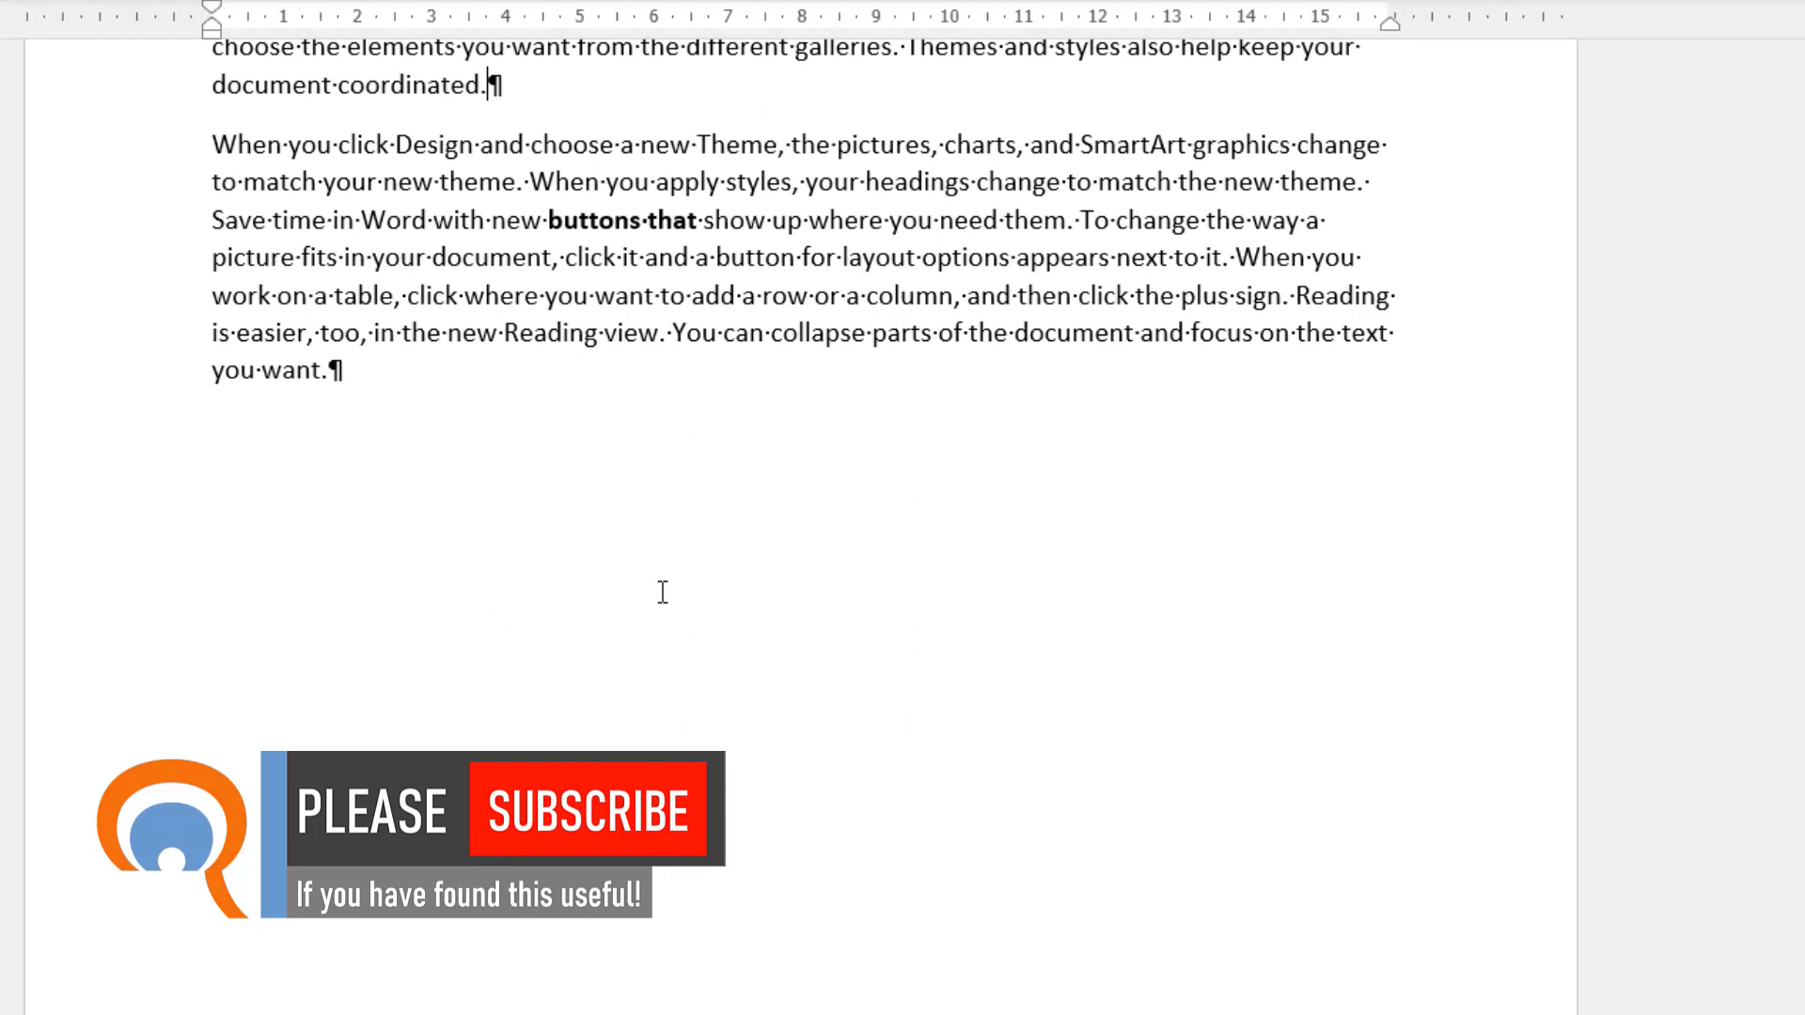